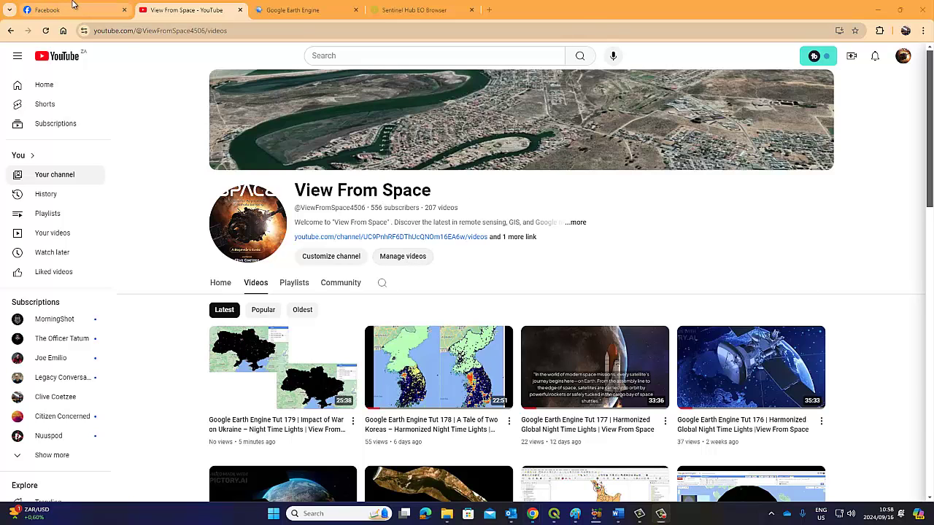
View the Facebook profile page with its open chat closed, and return to the View From Space YouTube channel.
{"action": "left_click", "coordinate": [47, 9]}
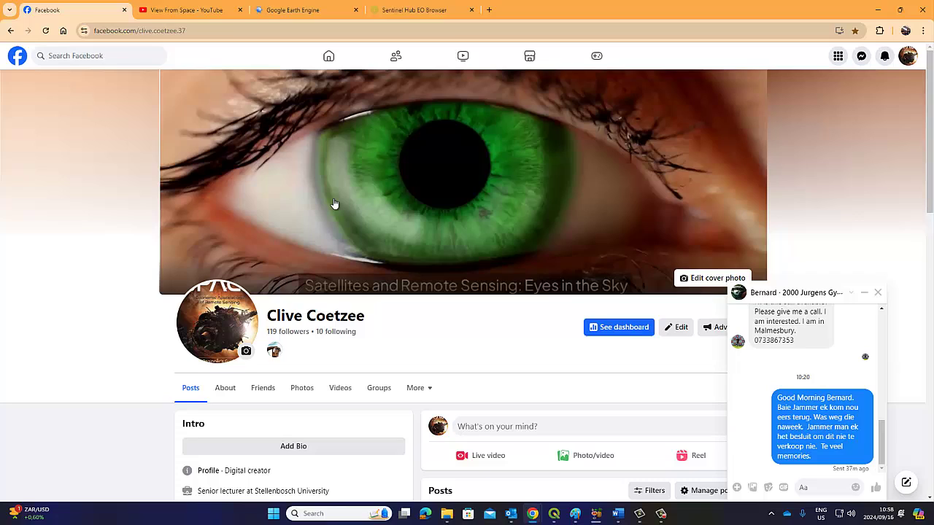
{"action": "left_click", "coordinate": [878, 293]}
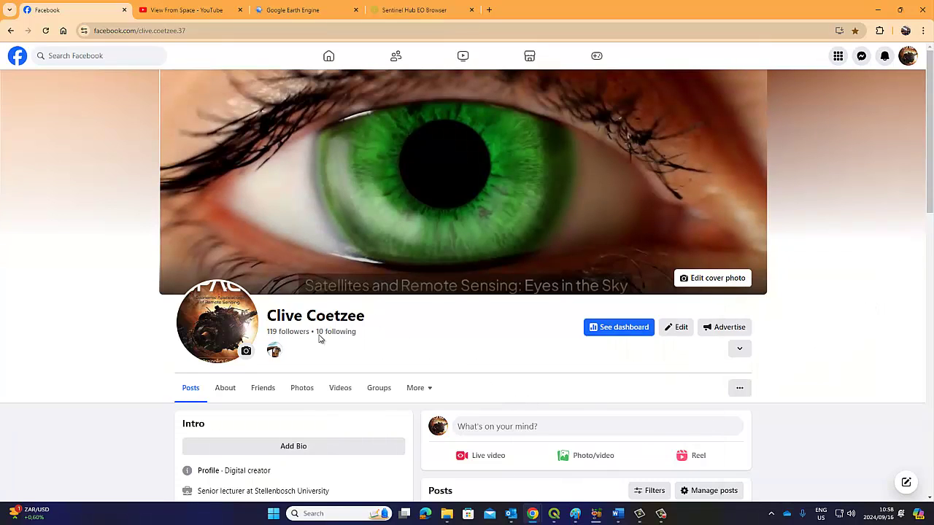
{"action": "left_click", "coordinate": [182, 9]}
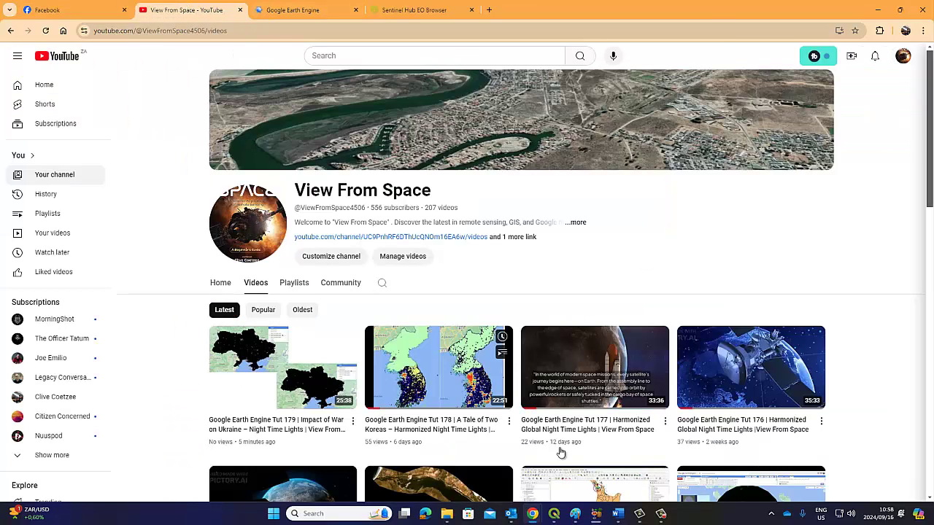
Switch to QGIS and open the Semi-Automatic Classification Plugin, placing its window over the map.
{"action": "left_click", "coordinate": [556, 520]}
{"action": "left_click_drag", "start_coordinate": [459, 220], "coordinate": [462, 242]}
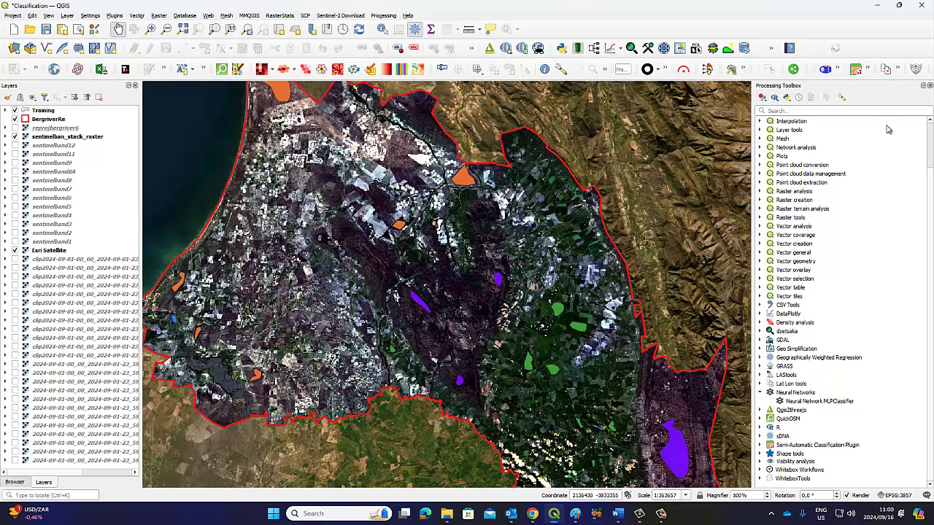
{"action": "left_click", "coordinate": [856, 70]}
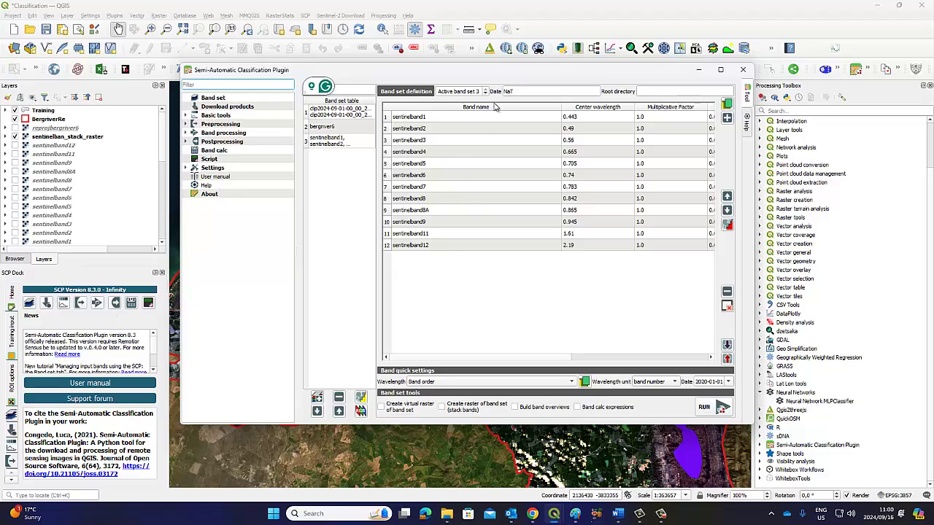
{"action": "left_click_drag", "start_coordinate": [493, 75], "coordinate": [559, 130]}
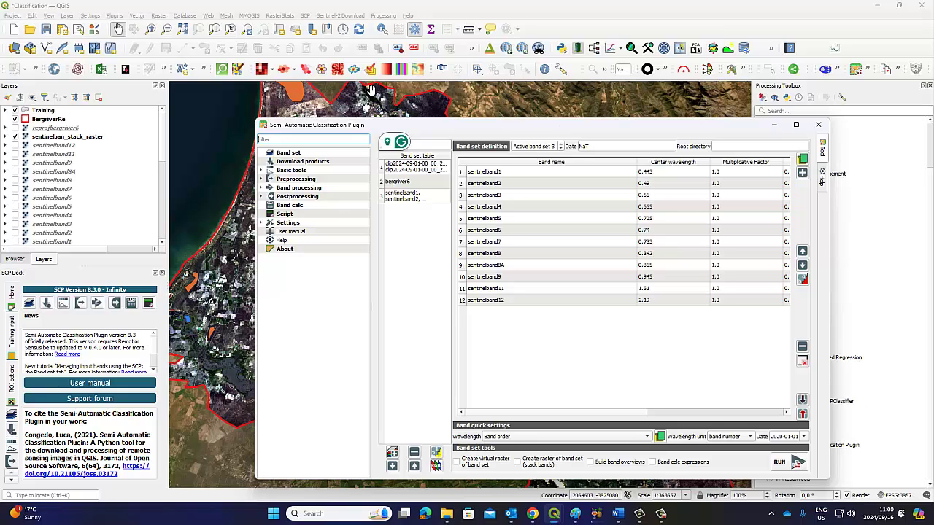
{"action": "left_click_drag", "start_coordinate": [408, 124], "coordinate": [358, 95]}
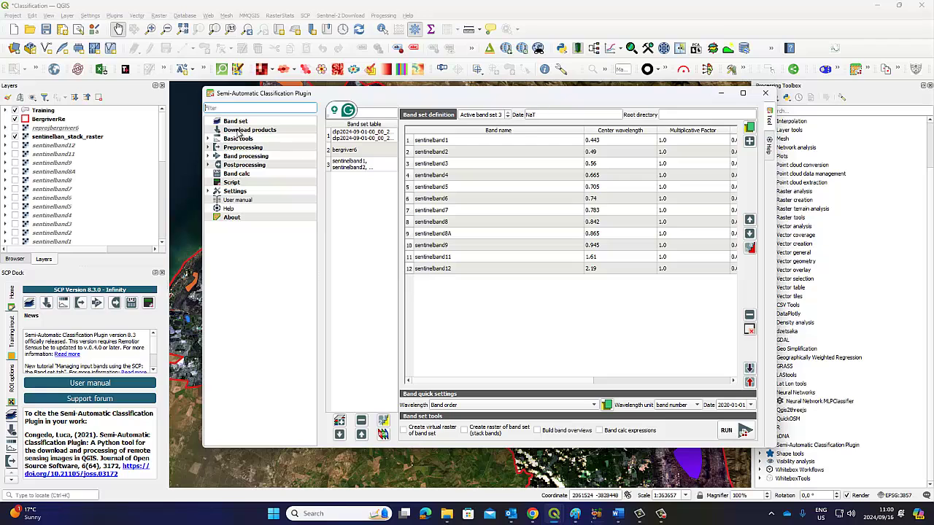
Look through the plugin's Band set, Download products, Basic tools, Preprocessing, Band processing and Postprocessing sections, and close the plugin window.
{"action": "left_click", "coordinate": [235, 123]}
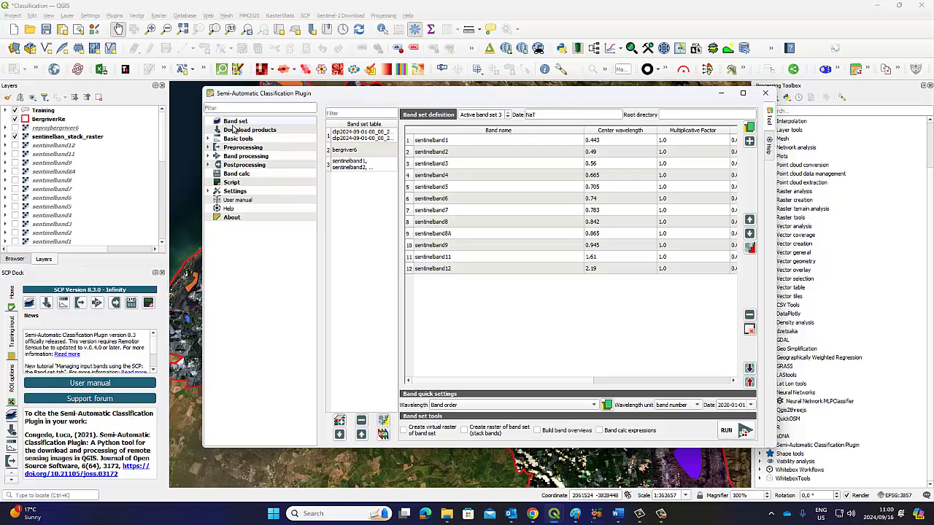
{"action": "left_click", "coordinate": [234, 131]}
{"action": "left_click", "coordinate": [221, 117]}
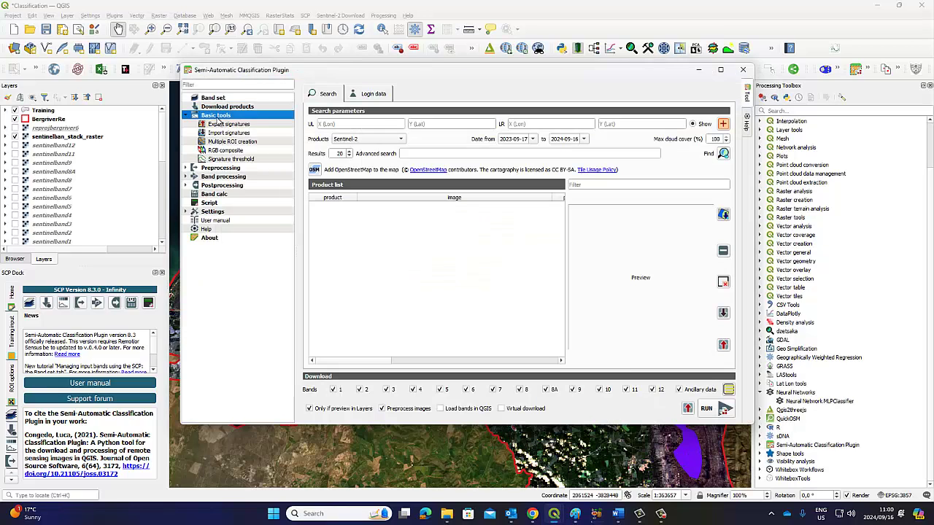
{"action": "left_click", "coordinate": [216, 170]}
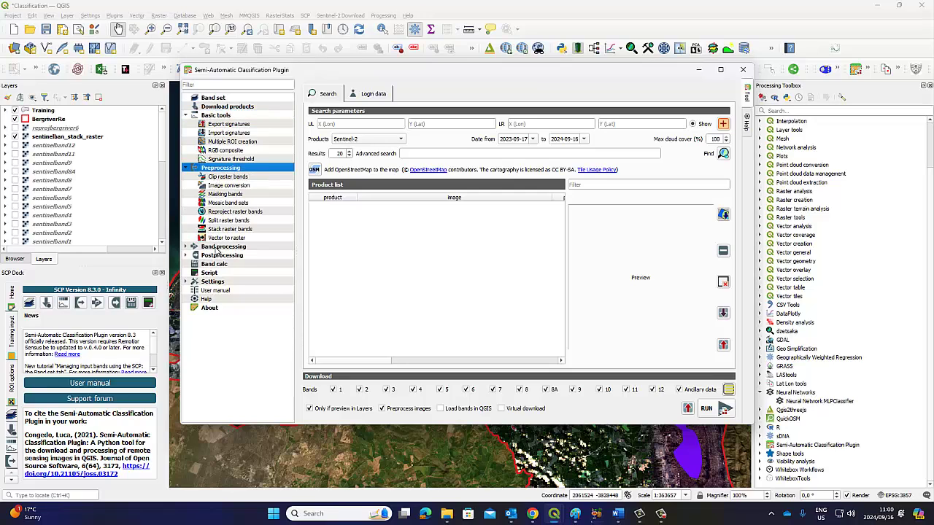
{"action": "left_click", "coordinate": [218, 248]}
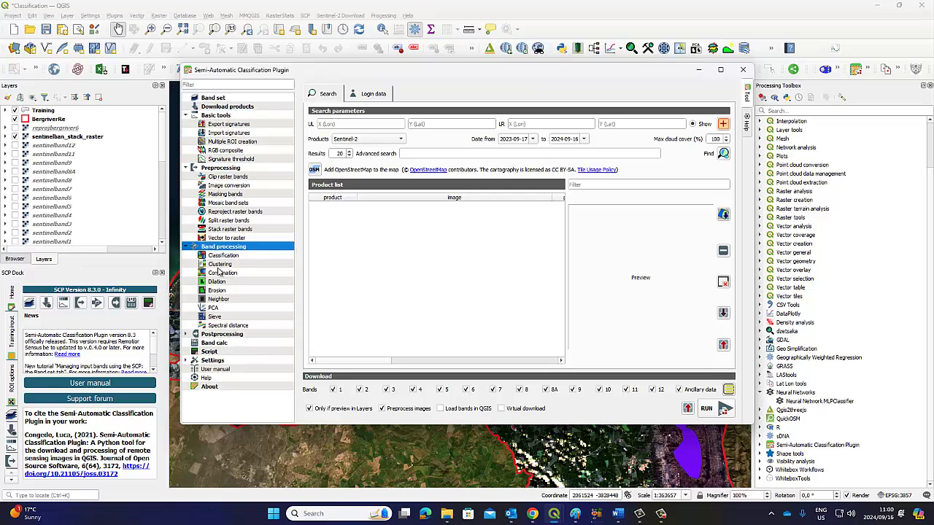
{"action": "left_click", "coordinate": [222, 336]}
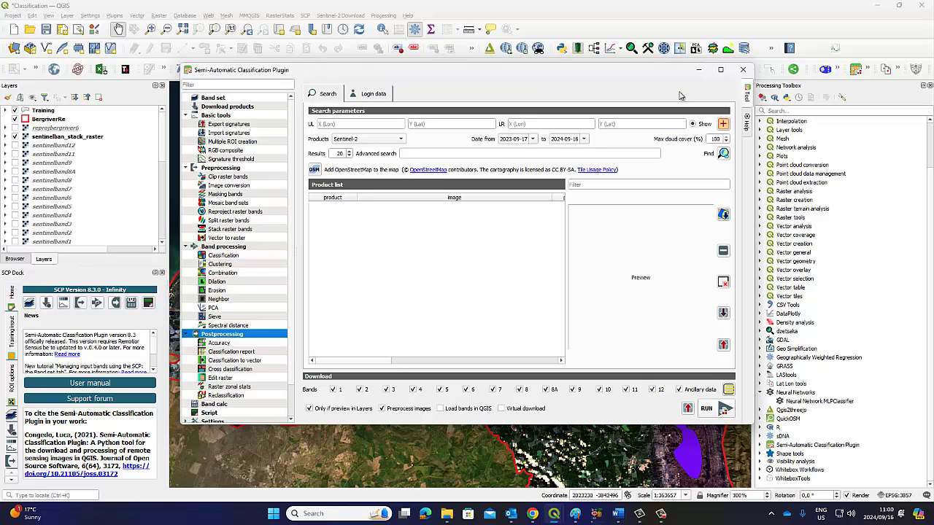
{"action": "left_click", "coordinate": [739, 76]}
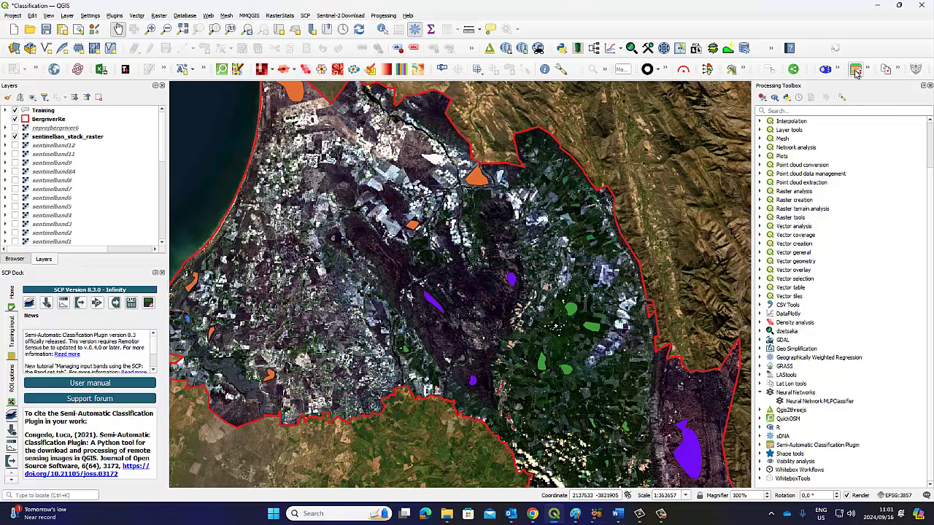
Reopen the classification plugin and examine the output type options for reprojecting raster bands, keeping Auto.
{"action": "left_click", "coordinate": [855, 70]}
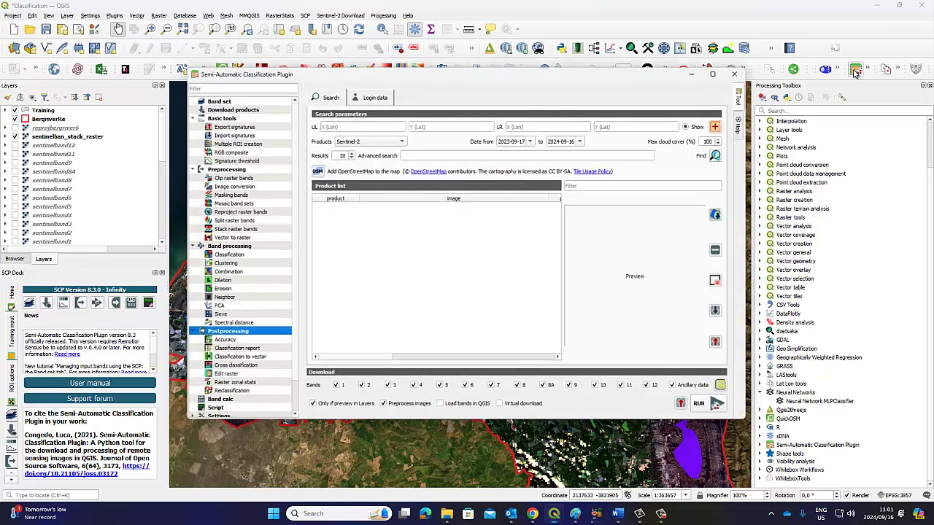
{"action": "left_click", "coordinate": [239, 211]}
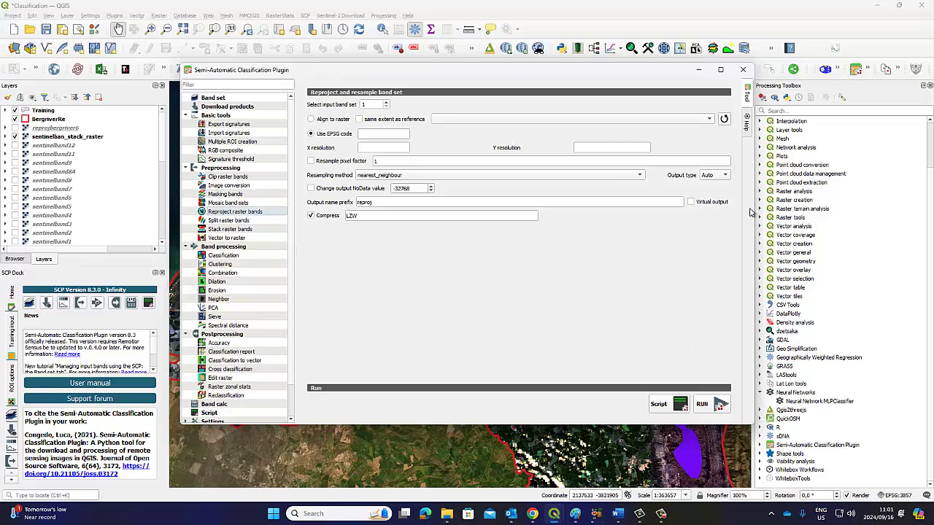
{"action": "left_click", "coordinate": [726, 176]}
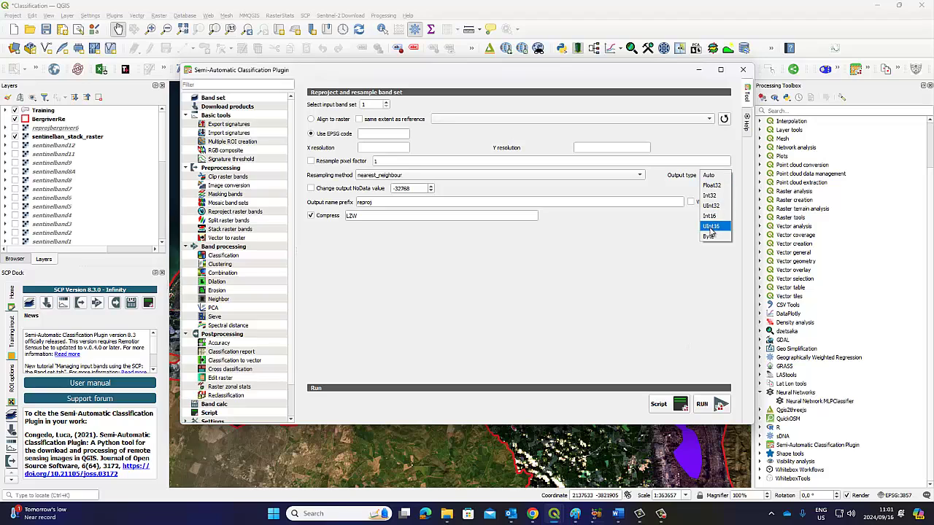
{"action": "left_click", "coordinate": [661, 194]}
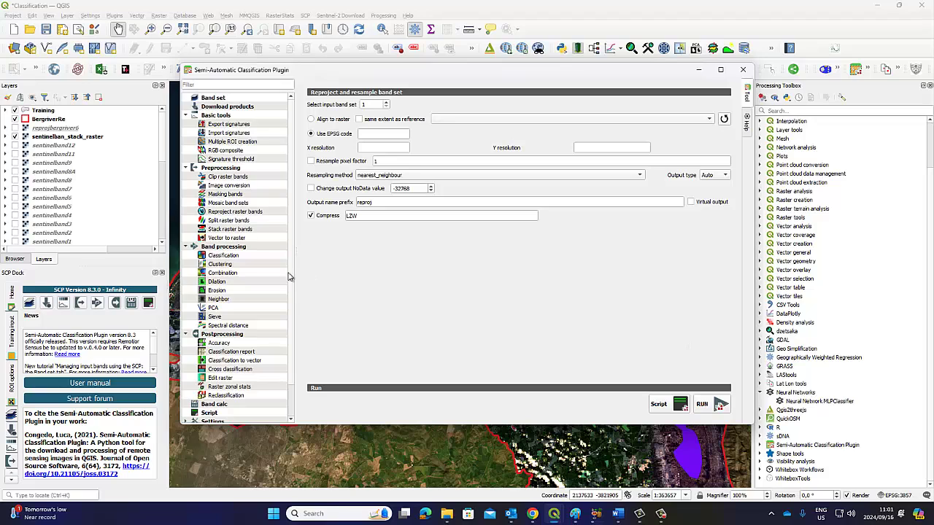
Examine the preprocessing settings for vector-to-raster conversion and for stacking, splitting, mosaicking and clipping raster bands.
{"action": "left_click", "coordinate": [220, 238]}
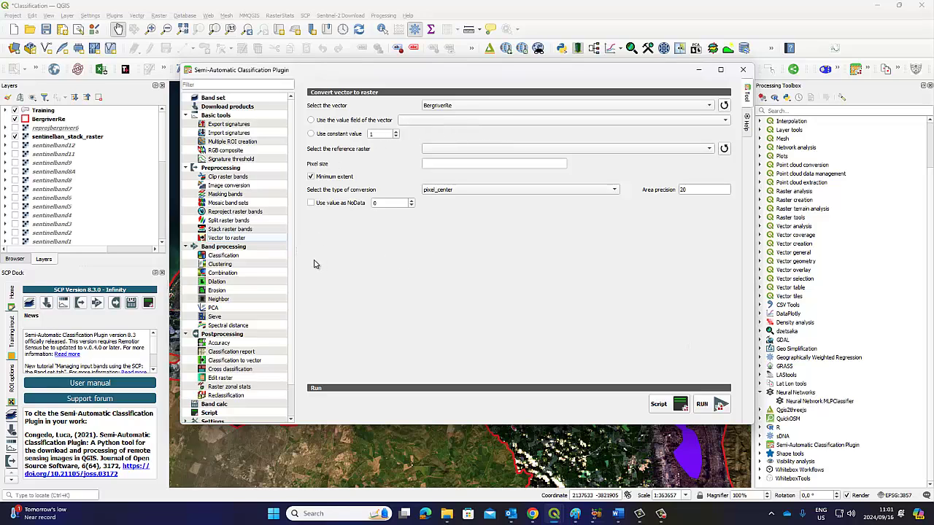
{"action": "left_click", "coordinate": [229, 230]}
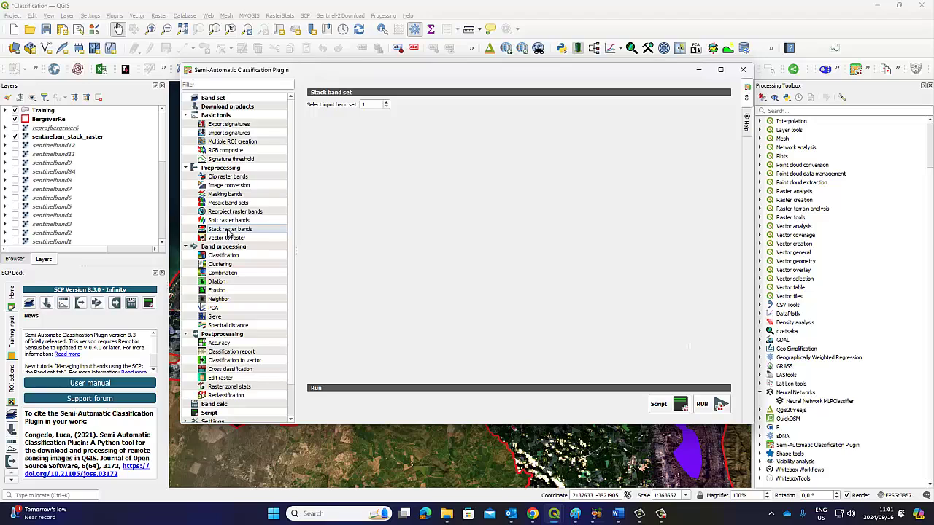
{"action": "left_click", "coordinate": [227, 221]}
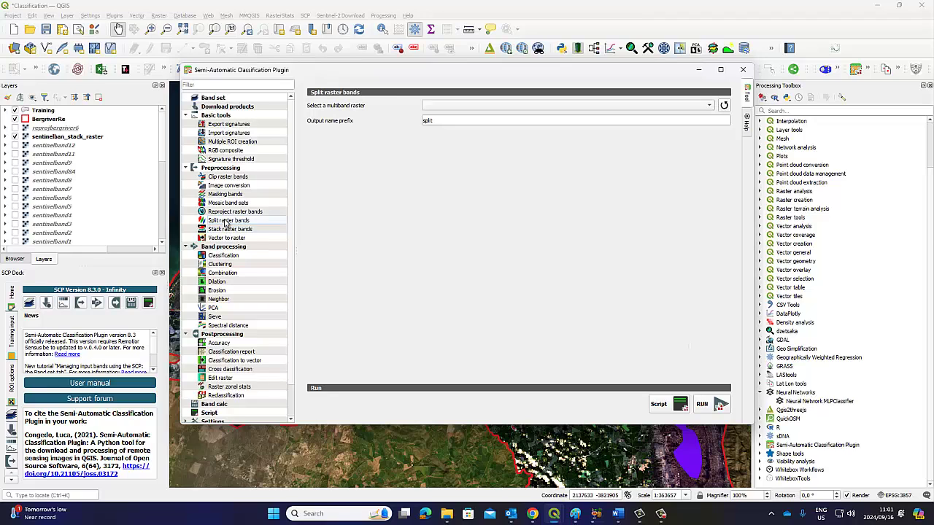
{"action": "left_click", "coordinate": [225, 204]}
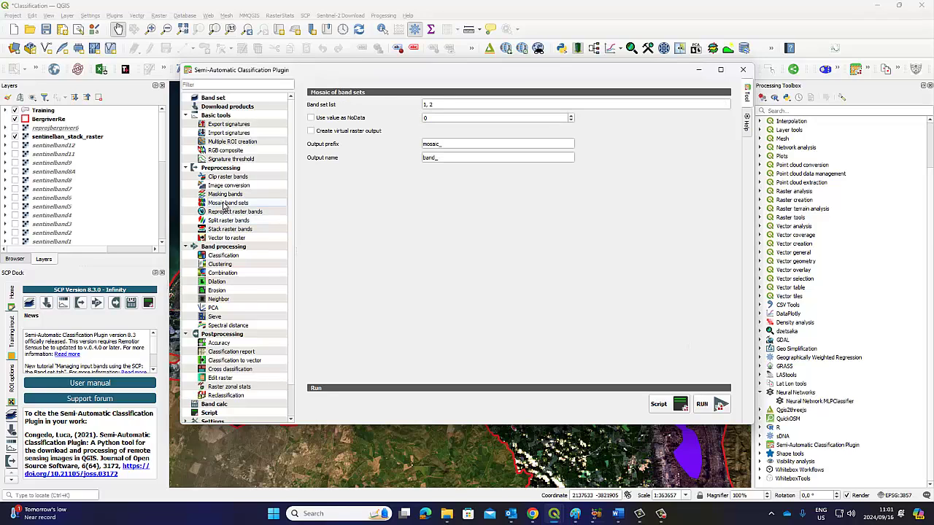
{"action": "left_click", "coordinate": [231, 179]}
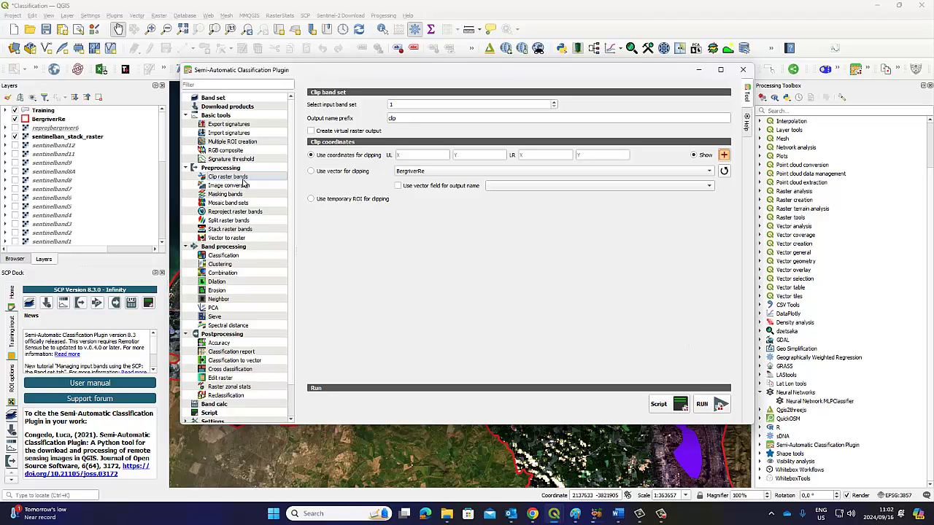
Compare the band processing settings for Classification and Clustering, returning to Classification.
{"action": "left_click", "coordinate": [224, 255]}
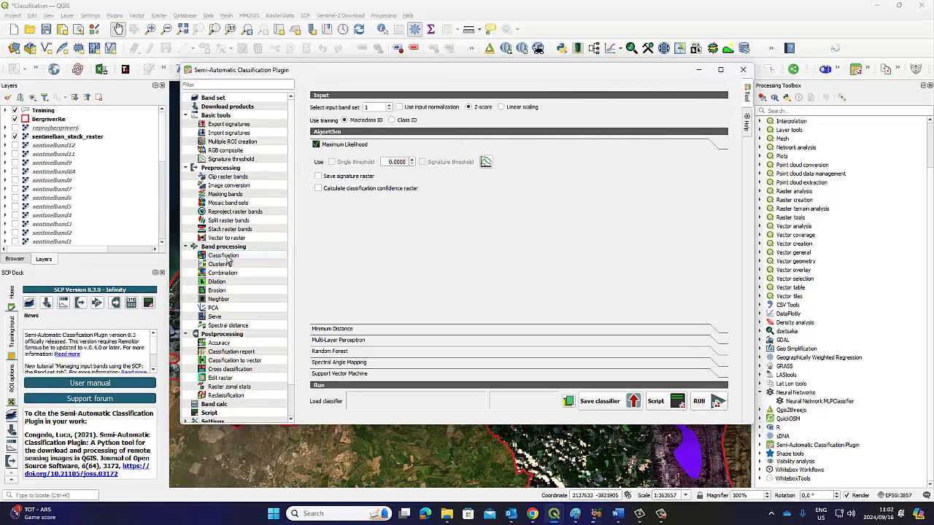
{"action": "left_click", "coordinate": [221, 265]}
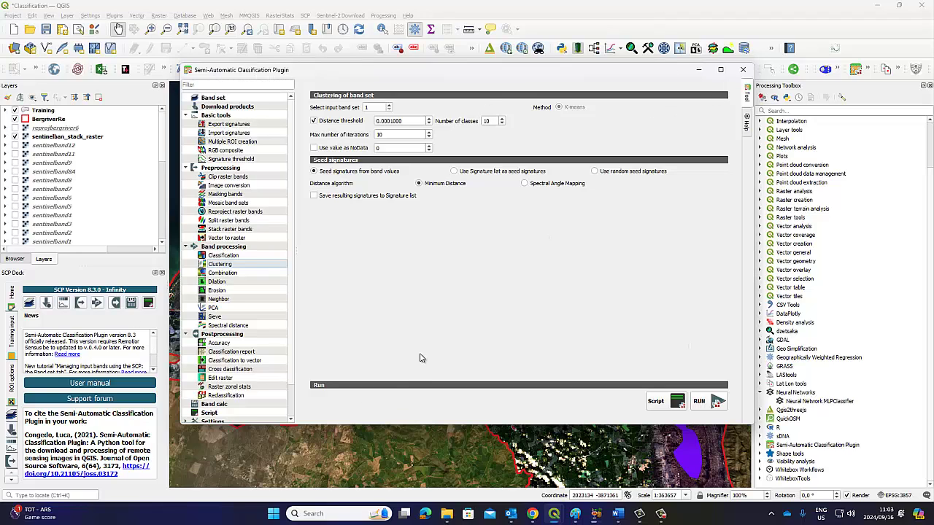
{"action": "left_click", "coordinate": [229, 255]}
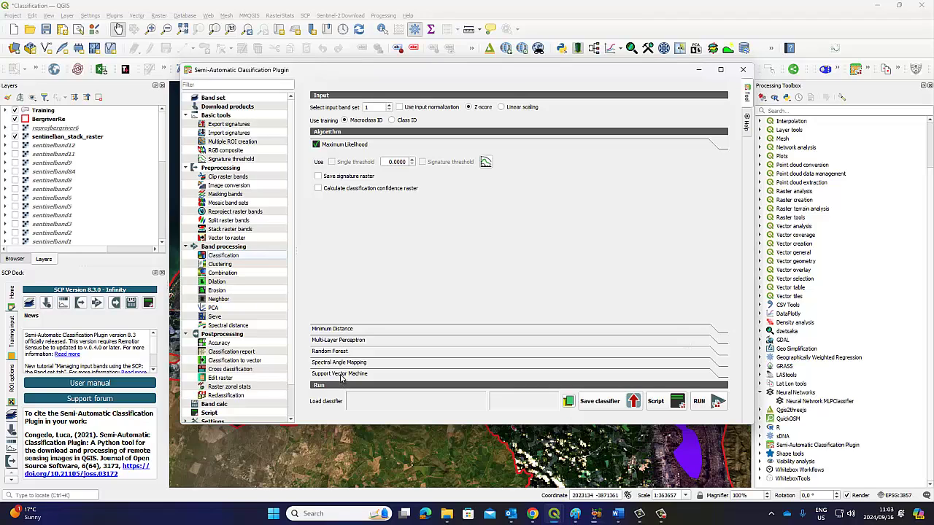
Review the Minimum Distance, Multi-Layer Perceptron, Random Forest, Spectral Angle Mapping and Support Vector Machine classifiers, and close the plugin window.
{"action": "left_click", "coordinate": [345, 329]}
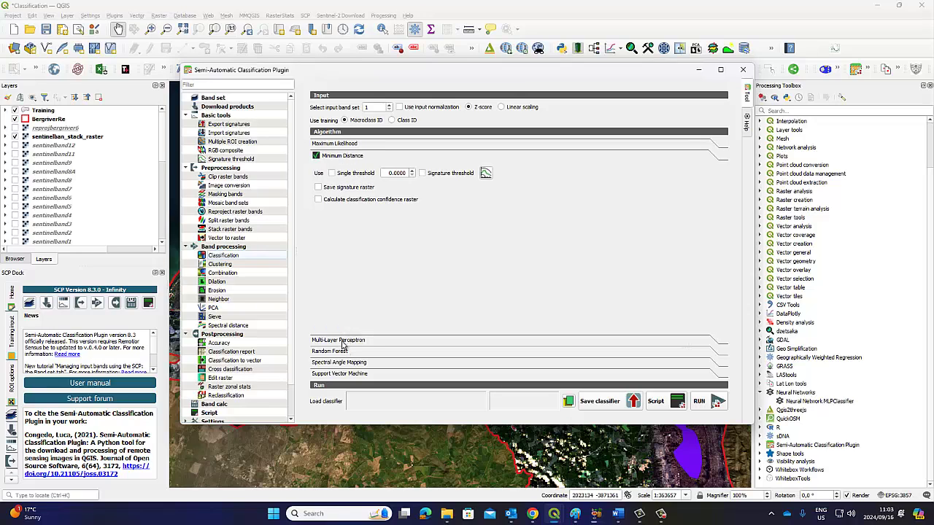
{"action": "left_click", "coordinate": [343, 340]}
{"action": "left_click", "coordinate": [343, 351]}
{"action": "left_click", "coordinate": [340, 365]}
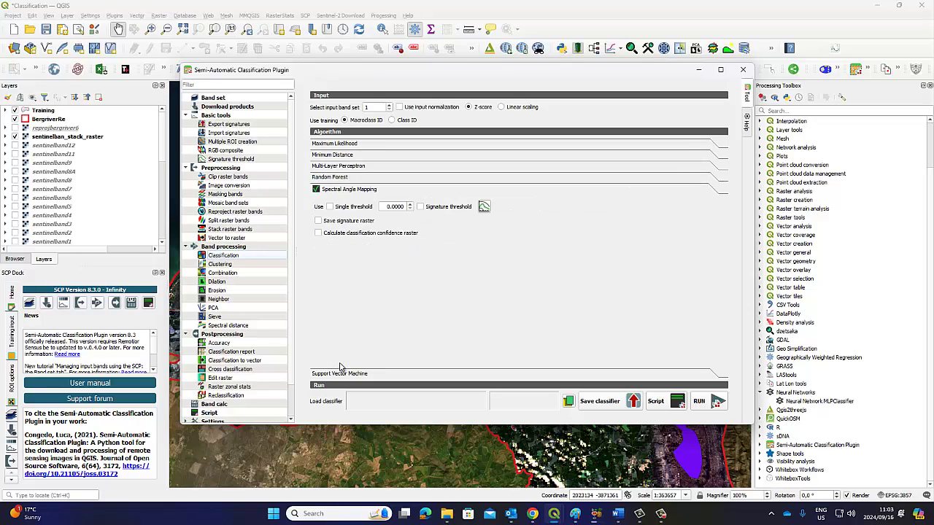
{"action": "left_click", "coordinate": [344, 374]}
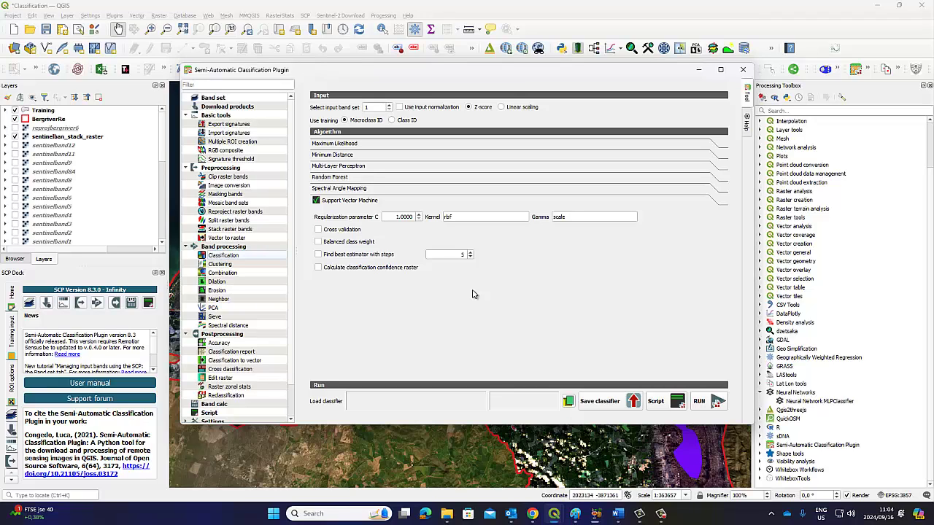
{"action": "left_click", "coordinate": [744, 71]}
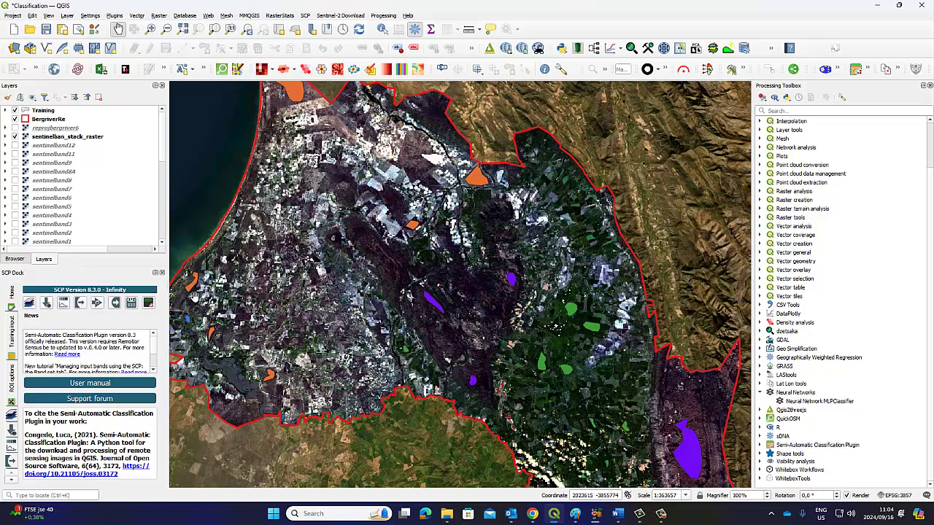
Show the Semi-Automatic Classification Plugin's main window once more and close it.
{"action": "left_click", "coordinate": [305, 16]}
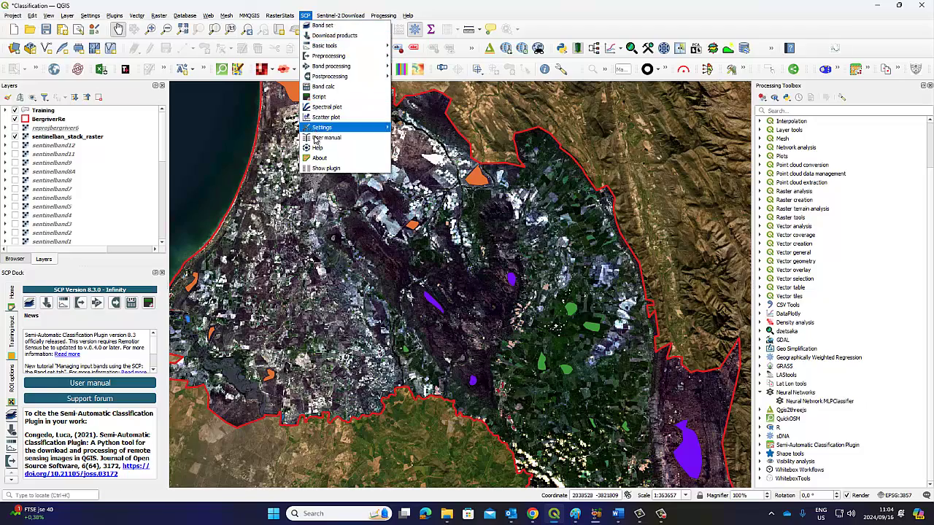
{"action": "left_click", "coordinate": [322, 168]}
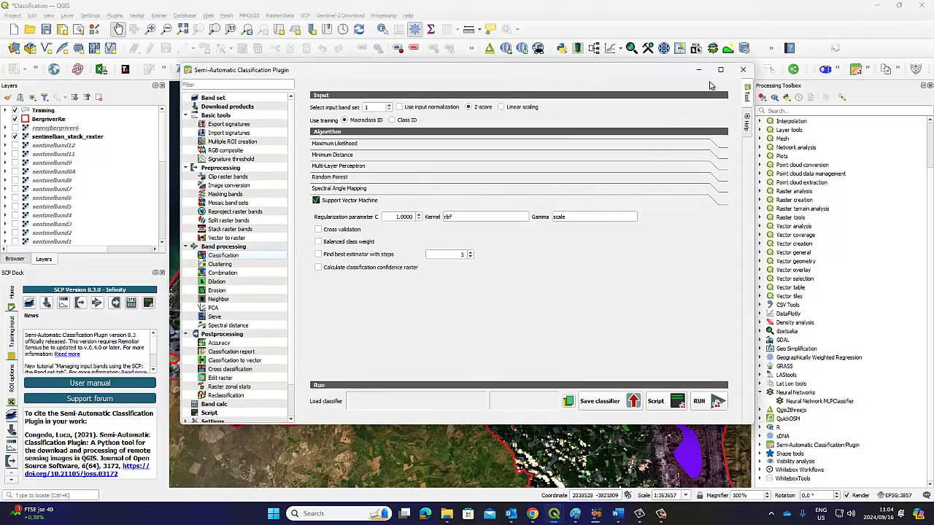
{"action": "left_click", "coordinate": [743, 69]}
{"action": "left_click", "coordinate": [305, 16]}
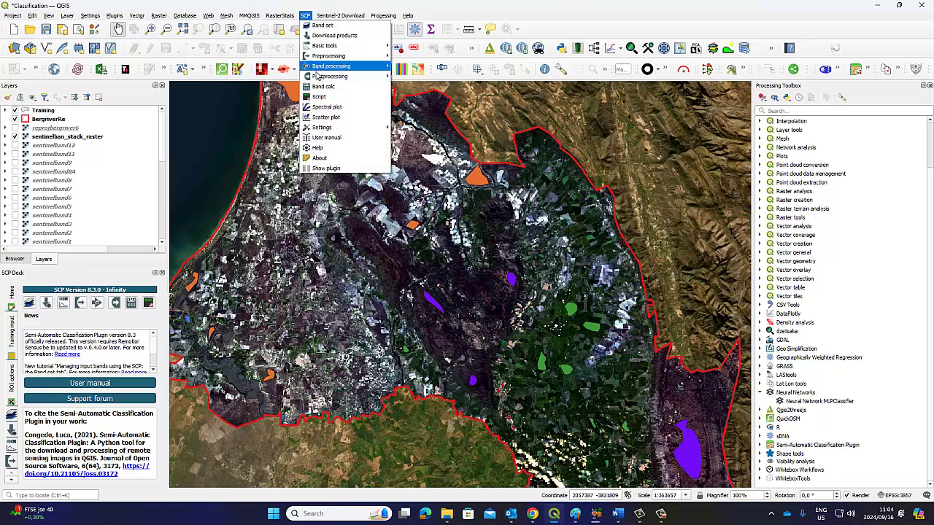
{"action": "mouse_move", "coordinate": [343, 67]}
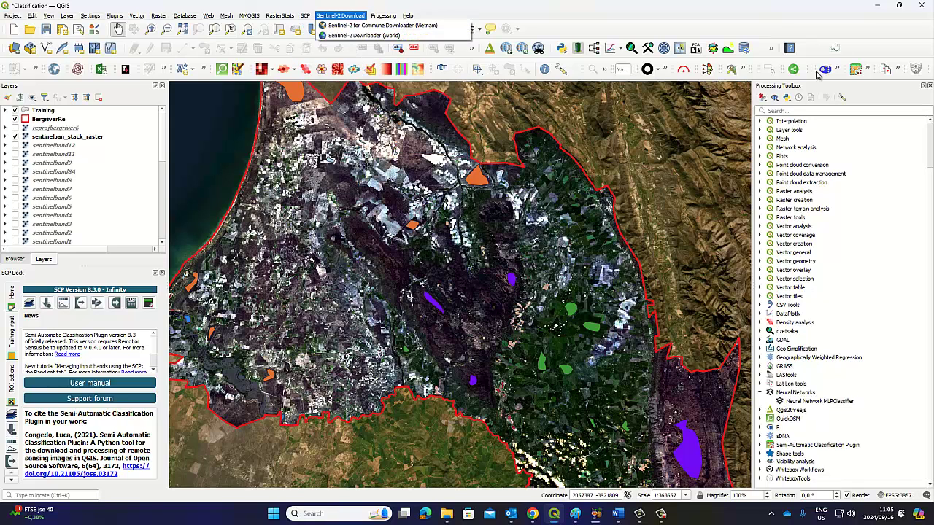
{"action": "left_click", "coordinate": [310, 17]}
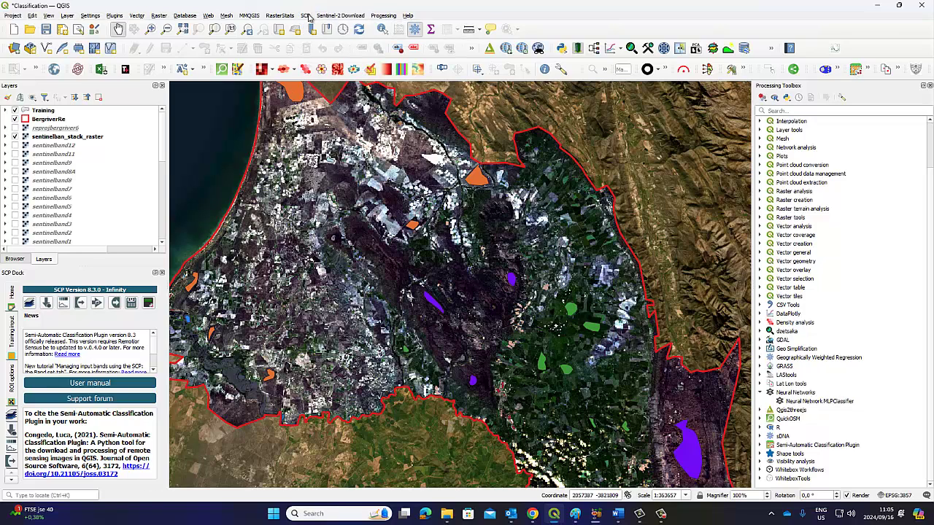
{"action": "left_click", "coordinate": [305, 15]}
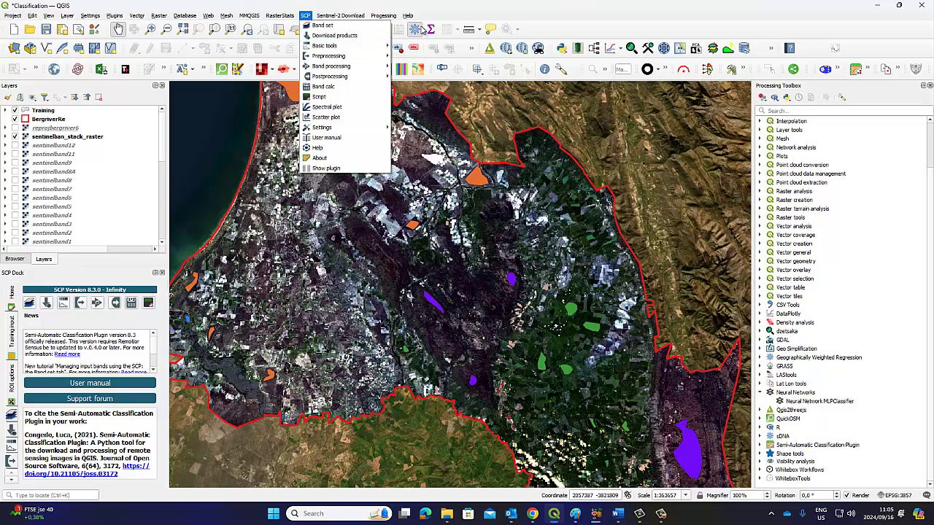
Close the Semi-Automatic Classification Plugin's dock.
{"action": "left_click", "coordinate": [678, 27]}
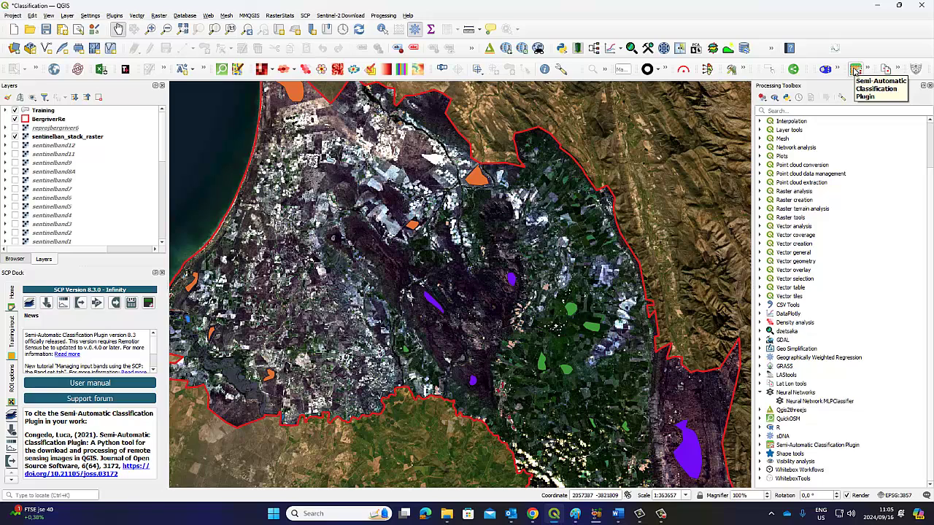
{"action": "left_click", "coordinate": [856, 69]}
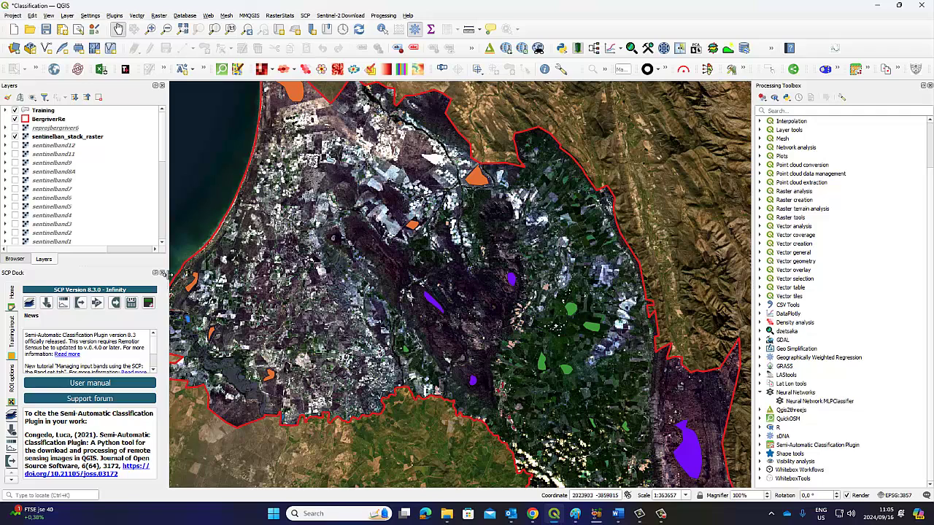
{"action": "left_click", "coordinate": [162, 272]}
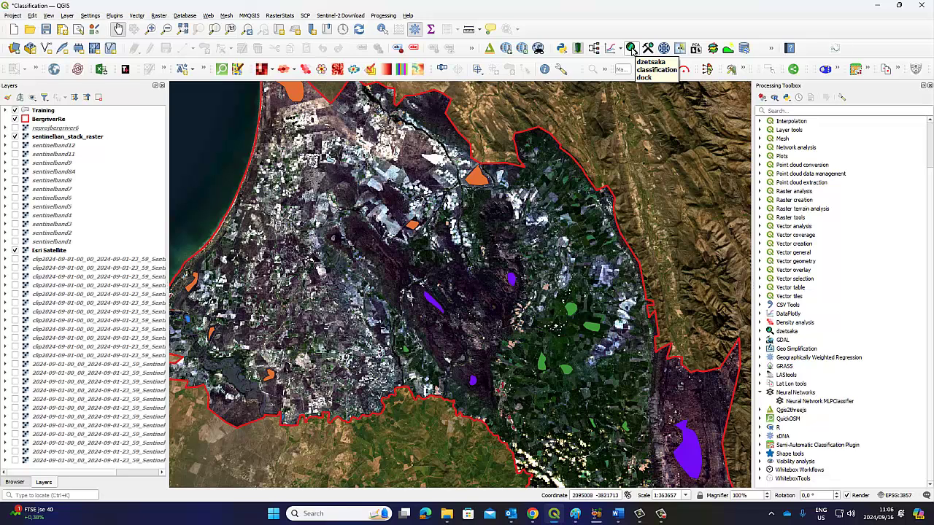
Open the dzetsaka classification dock and show the dzetsaka plugin's available commands.
{"action": "left_click", "coordinate": [632, 50]}
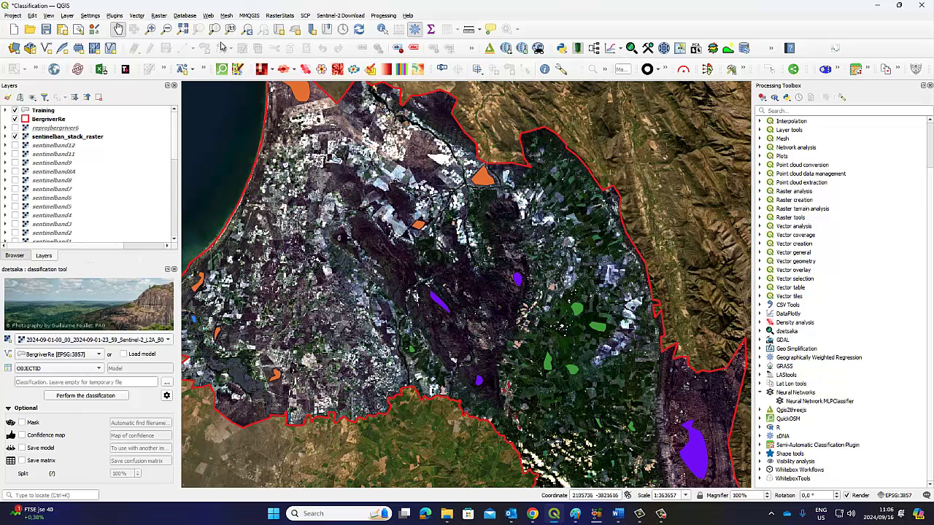
{"action": "left_click", "coordinate": [161, 15]}
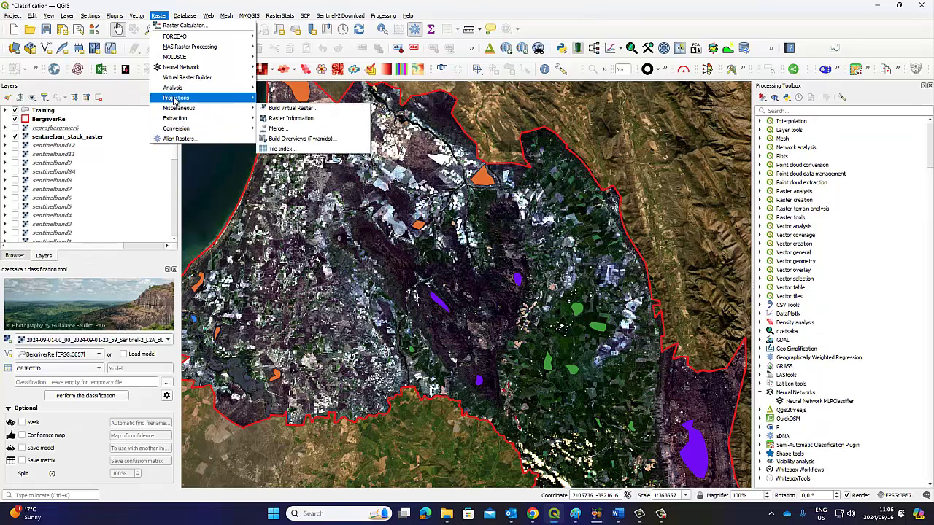
{"action": "mouse_move", "coordinate": [115, 16]}
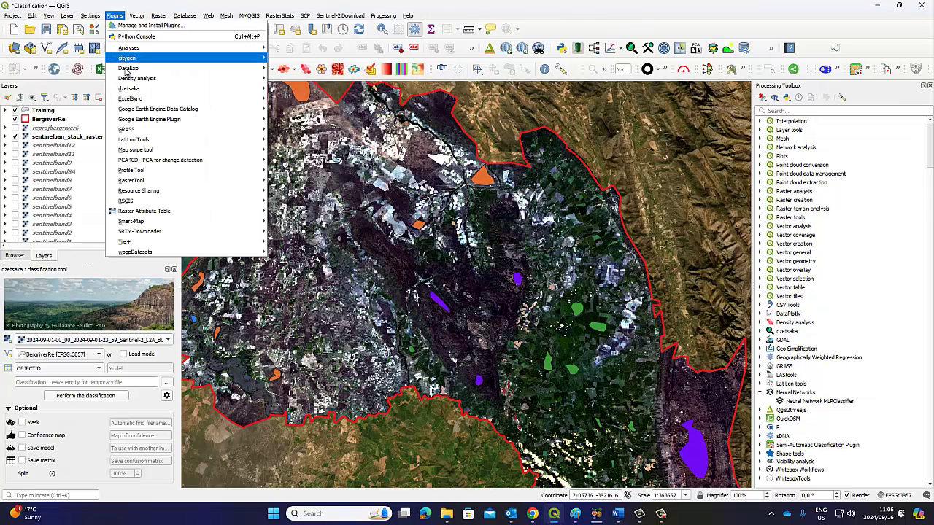
{"action": "mouse_move", "coordinate": [130, 89]}
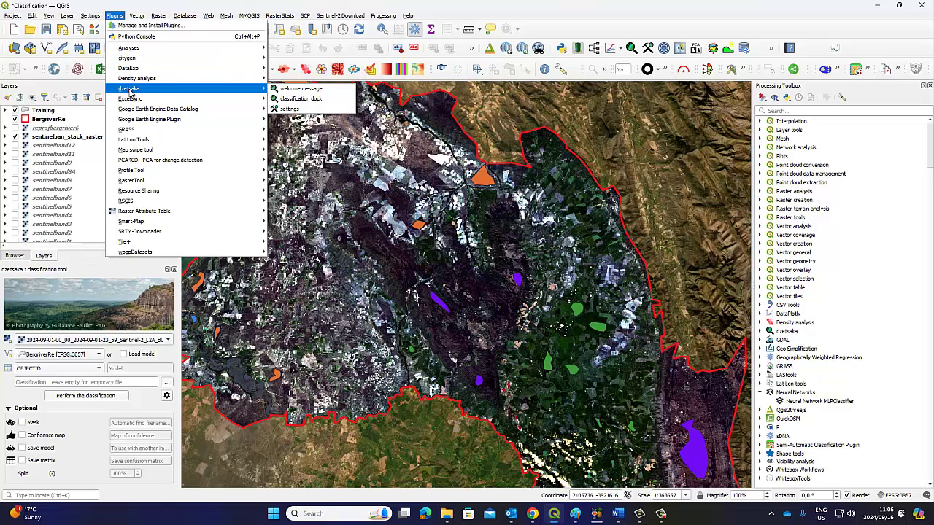
{"action": "left_click", "coordinate": [636, 38]}
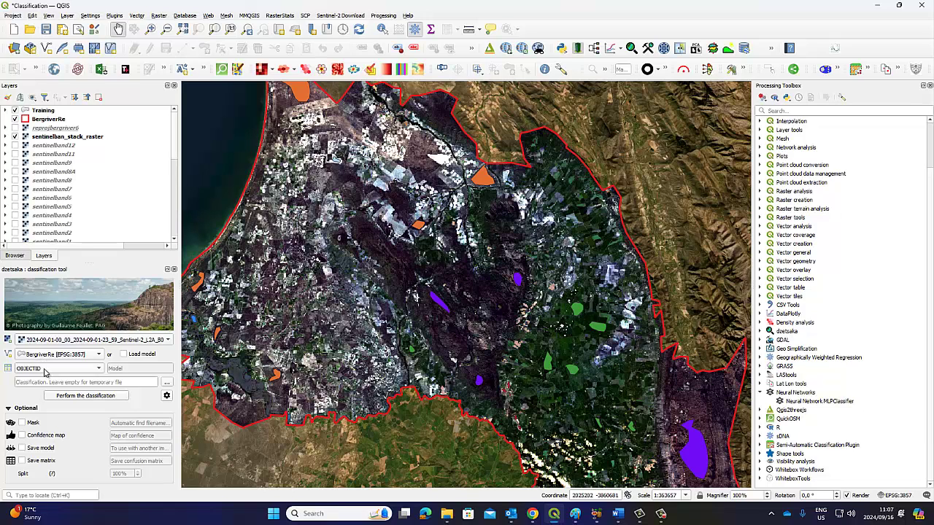
Review dzetsaka's classifier, suffix and provider settings, keeping Support Vector Machines and Standard, and close the settings.
{"action": "left_click", "coordinate": [166, 396]}
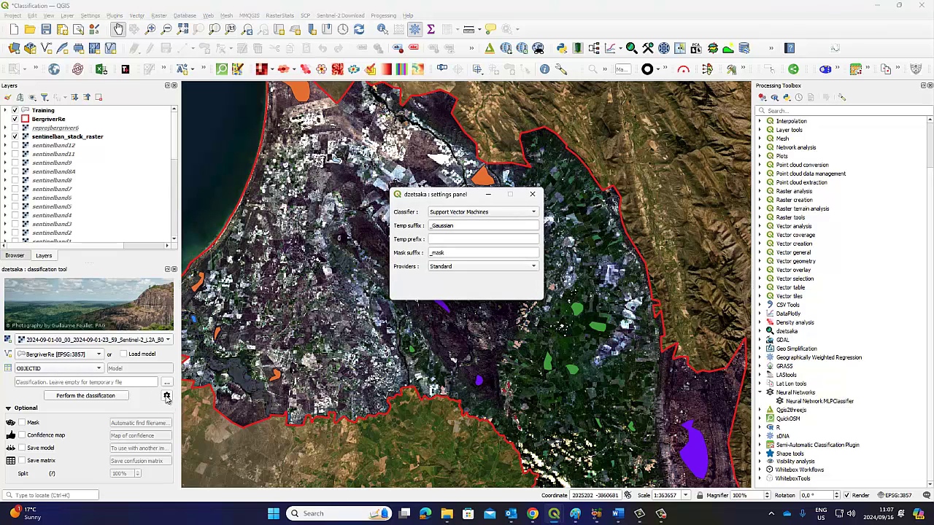
{"action": "left_click", "coordinate": [533, 213]}
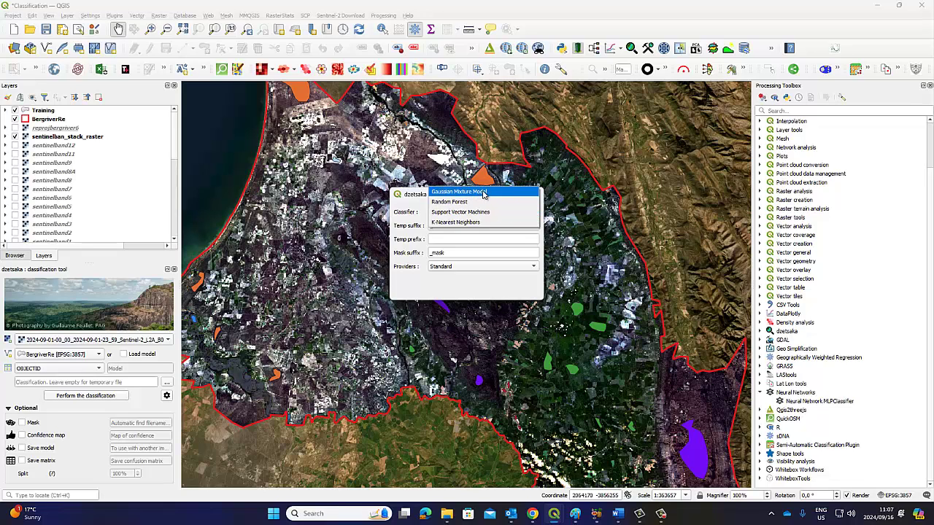
{"action": "left_click", "coordinate": [432, 212]}
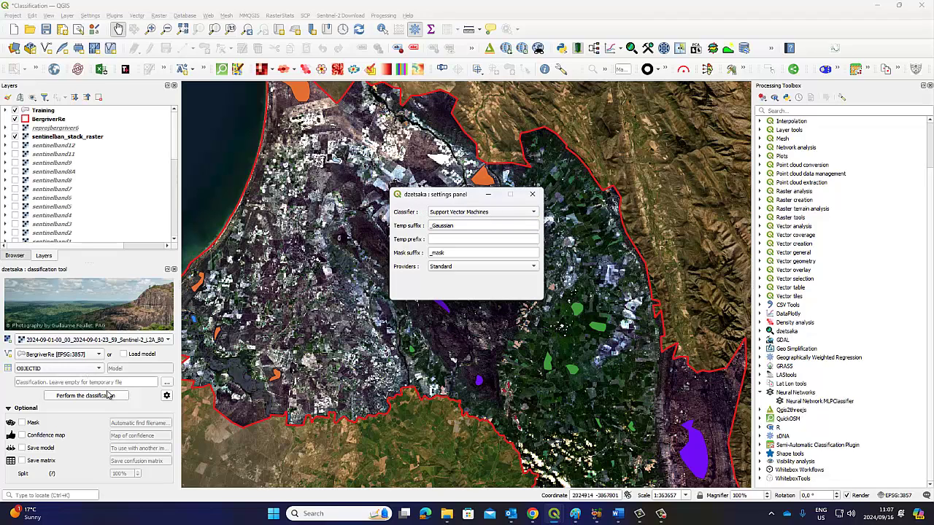
{"action": "left_click", "coordinate": [534, 267]}
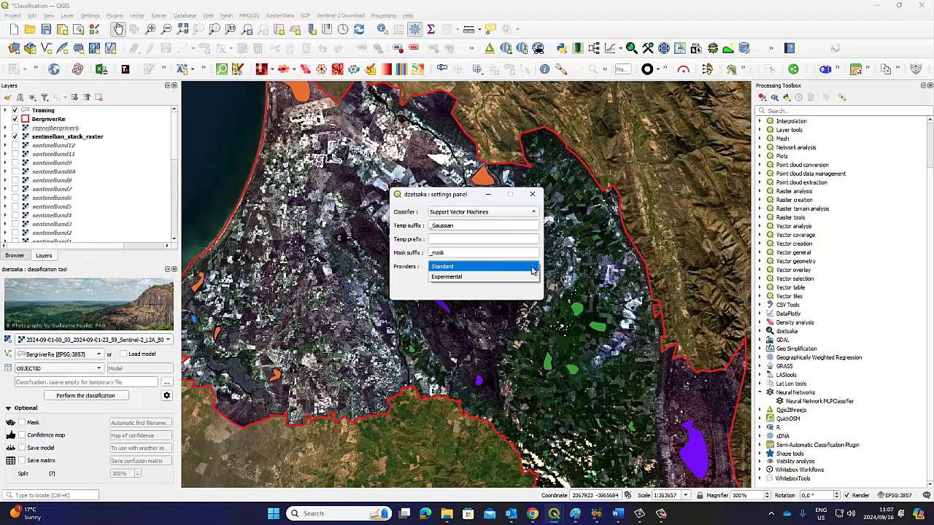
{"action": "left_click", "coordinate": [448, 268]}
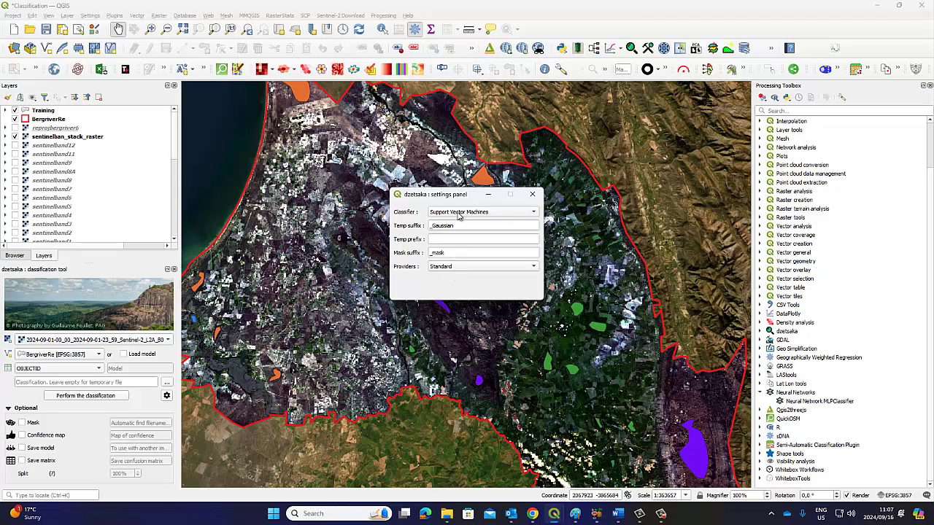
{"action": "double_click", "coordinate": [455, 227]}
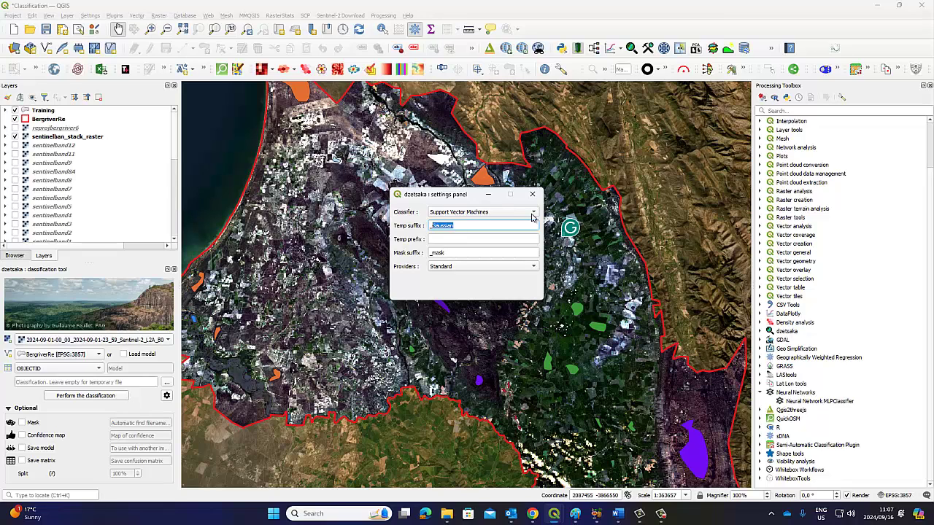
{"action": "left_click", "coordinate": [531, 195]}
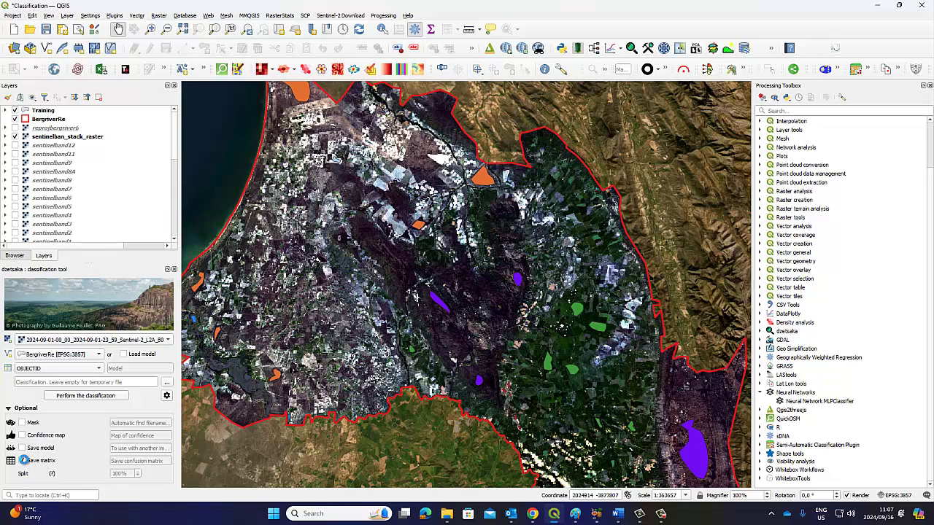
Examine dzetsaka's optional confusion matrix, saved model and mask settings, cancelling each file selection.
{"action": "left_click", "coordinate": [23, 460]}
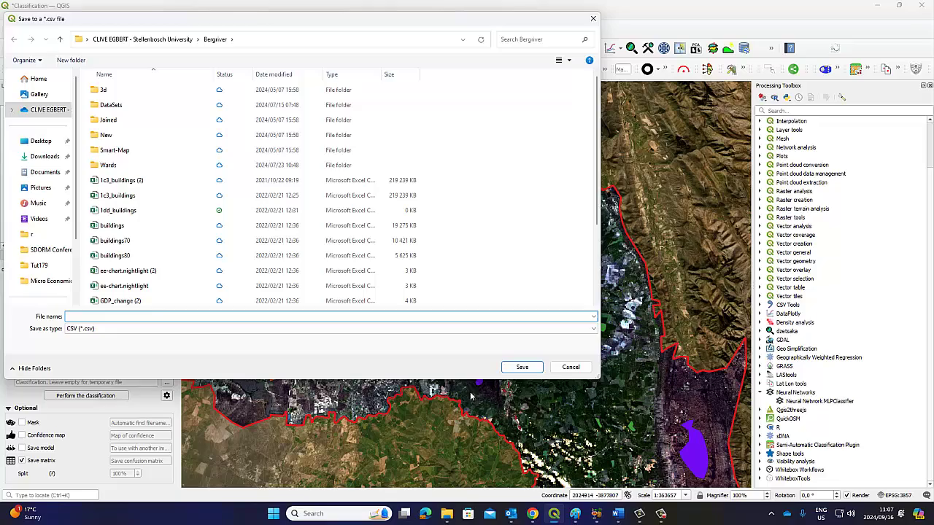
{"action": "left_click", "coordinate": [564, 370]}
{"action": "left_click", "coordinate": [22, 449]}
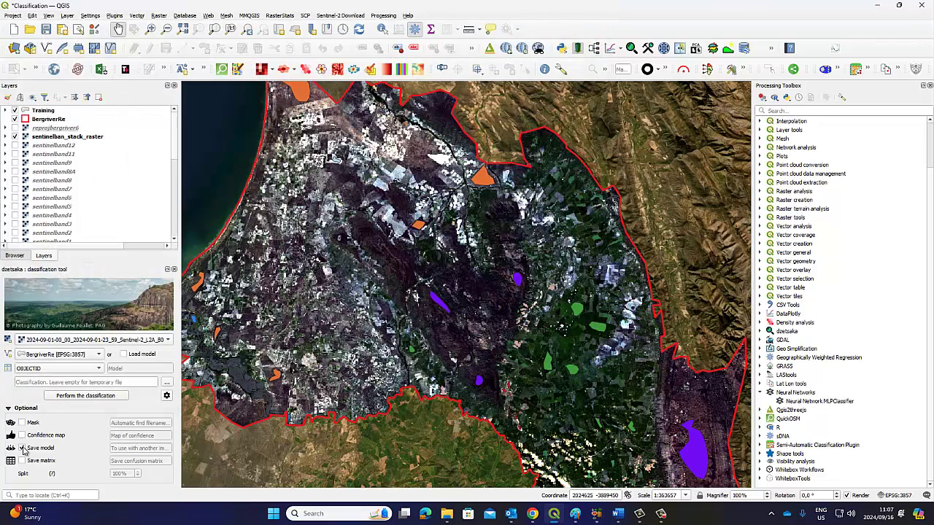
{"action": "left_click", "coordinate": [569, 367]}
{"action": "left_click", "coordinate": [22, 424]}
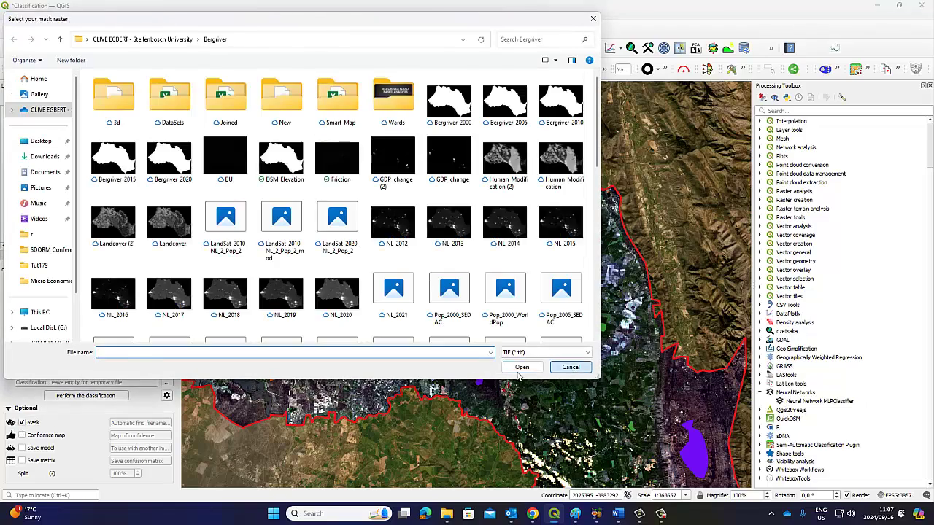
{"action": "left_click", "coordinate": [570, 367]}
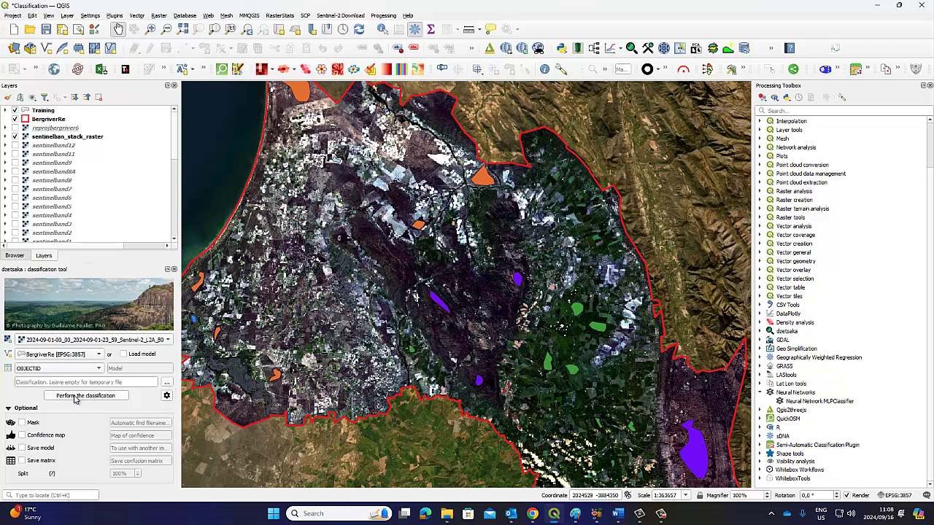
Examine where dzetsaka sets the output classification file and loads an existing model, cancelling both file selections.
{"action": "left_click", "coordinate": [166, 388]}
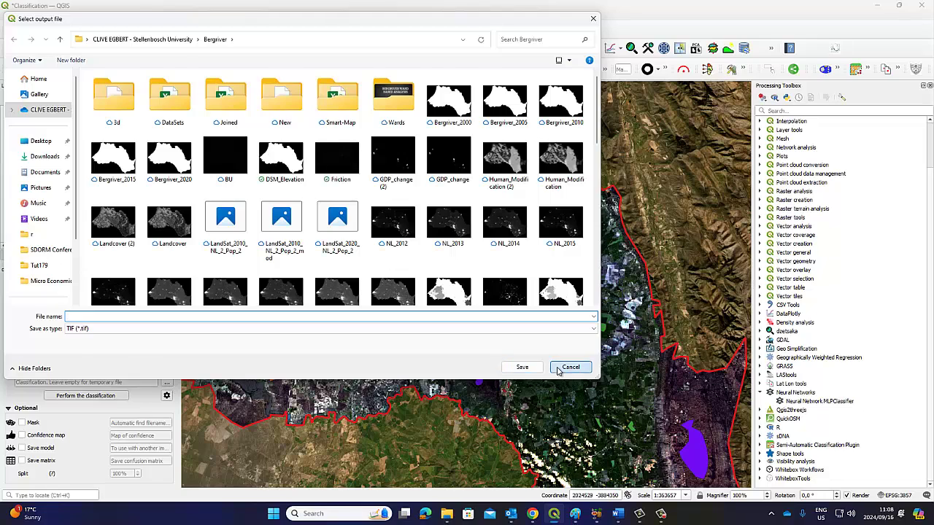
{"action": "left_click", "coordinate": [571, 367]}
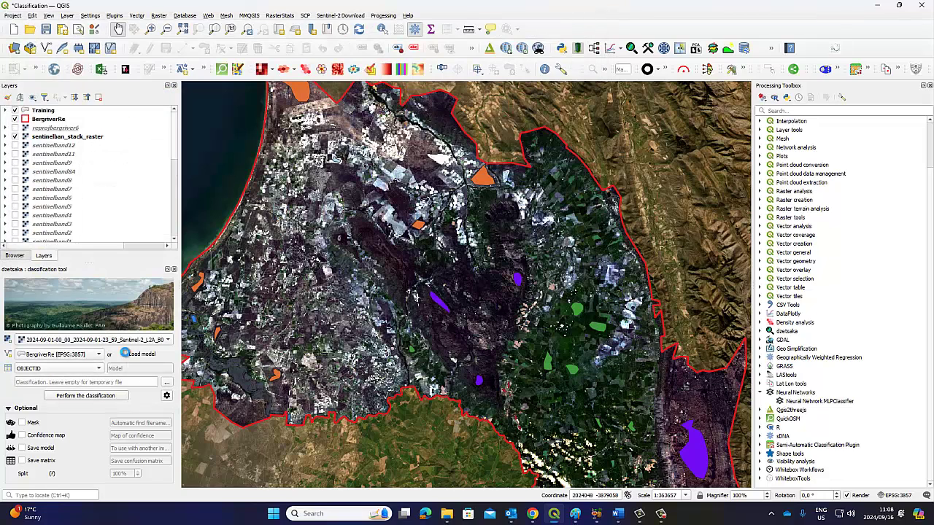
{"action": "left_click", "coordinate": [123, 354]}
{"action": "left_click", "coordinate": [571, 368]}
Check dzetsaka's available training vector layers, keep BergriverRe, and close the classification dock.
{"action": "left_click", "coordinate": [50, 355]}
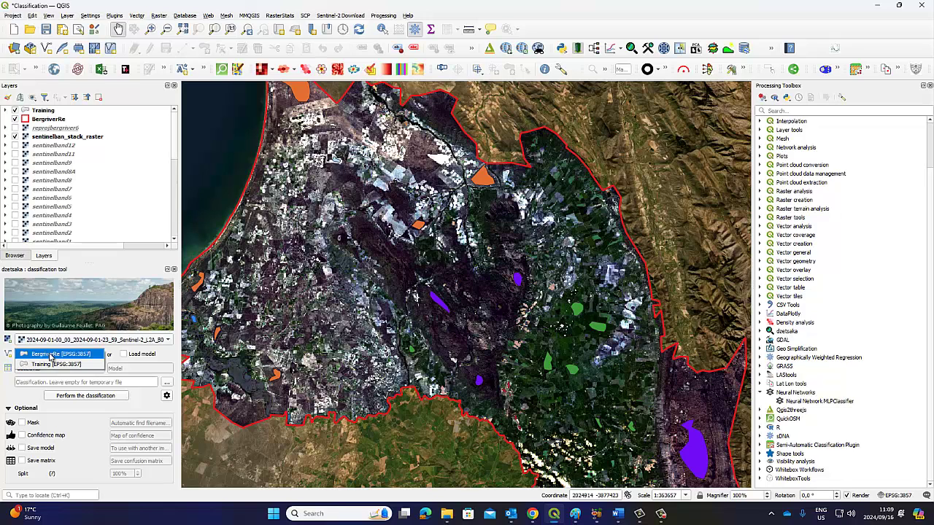
{"action": "left_click", "coordinate": [51, 355]}
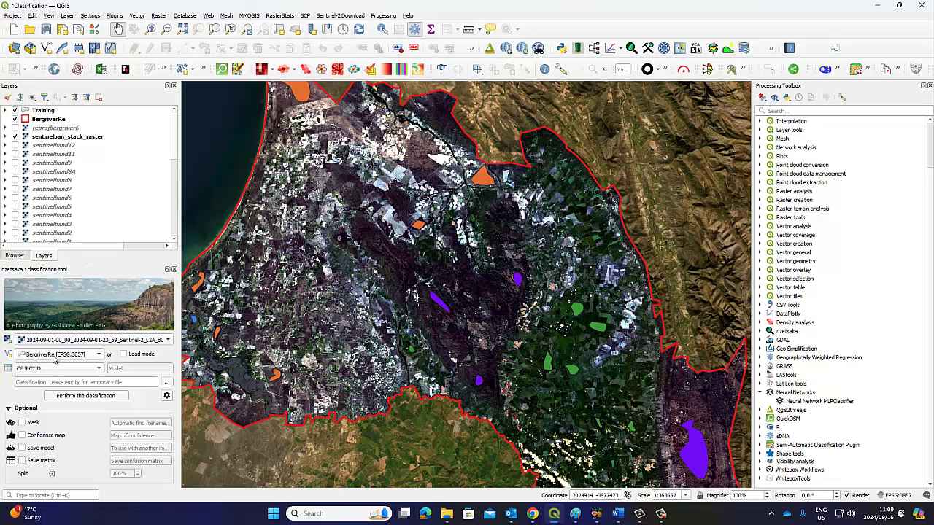
{"action": "left_click", "coordinate": [53, 356]}
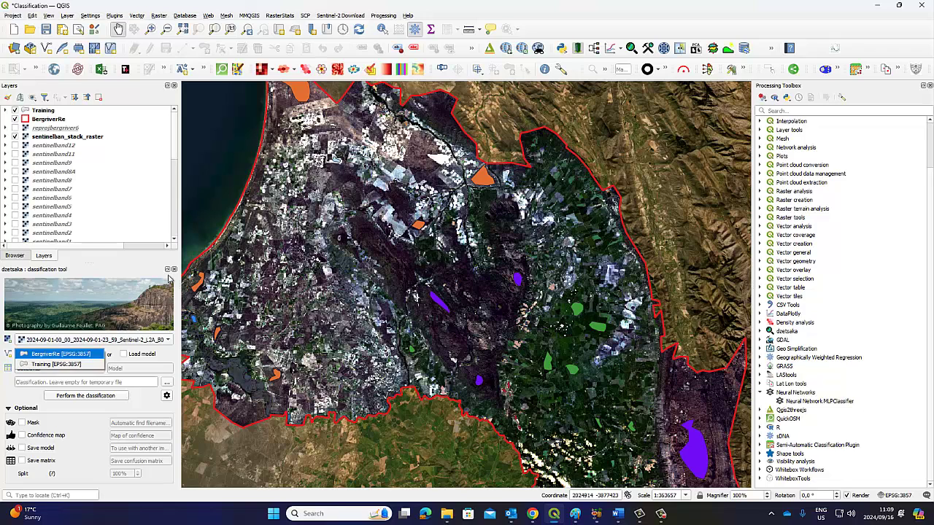
{"action": "left_click", "coordinate": [175, 270]}
{"action": "left_click", "coordinate": [175, 270]}
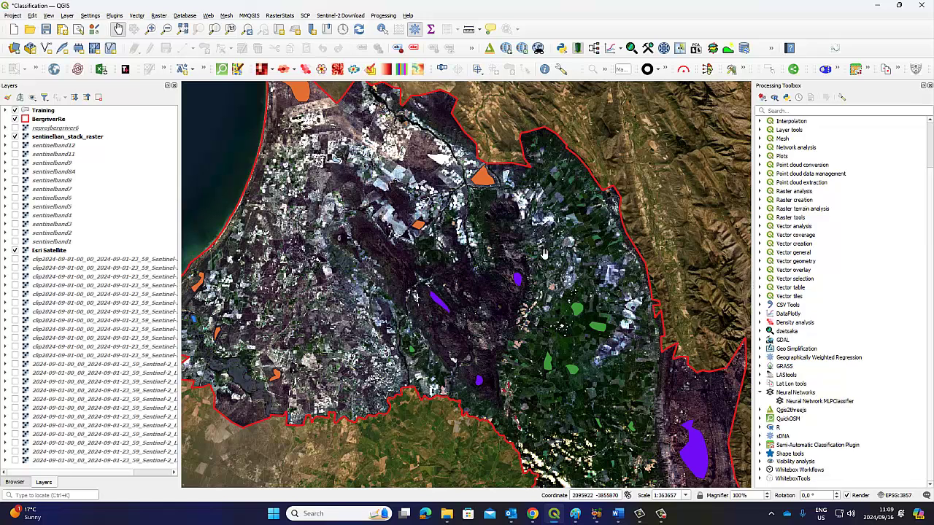
Open ClassificationTool and review its classification methods and raster file choices, keeping RandomForest and the current raster.
{"action": "left_click", "coordinate": [595, 49]}
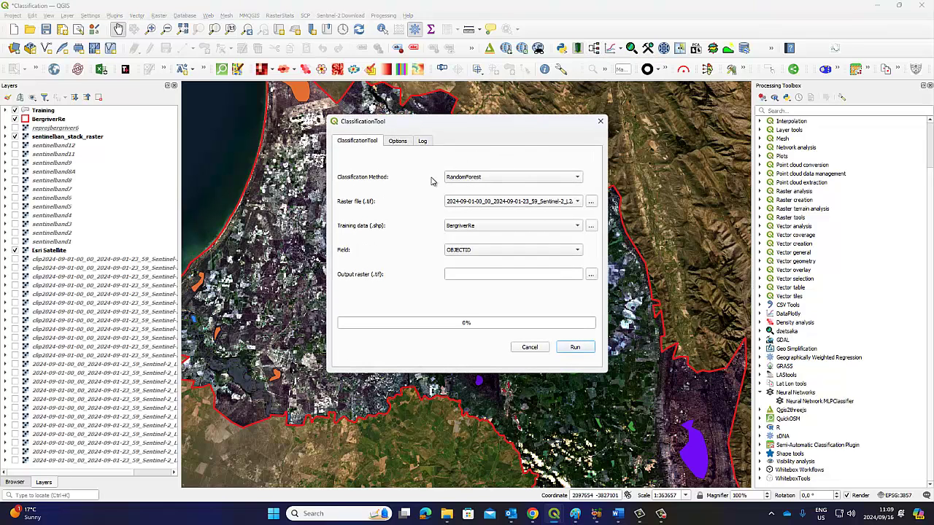
{"action": "left_click", "coordinate": [473, 179]}
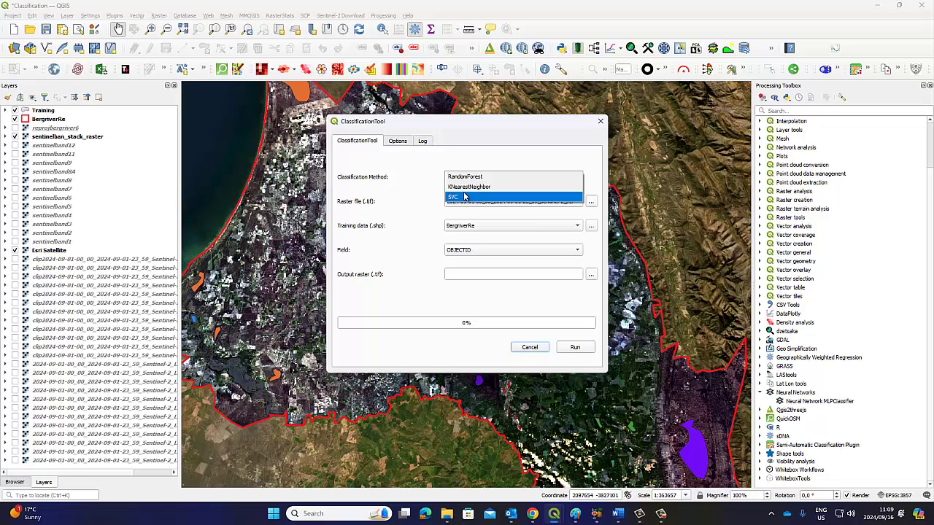
{"action": "left_click", "coordinate": [423, 190]}
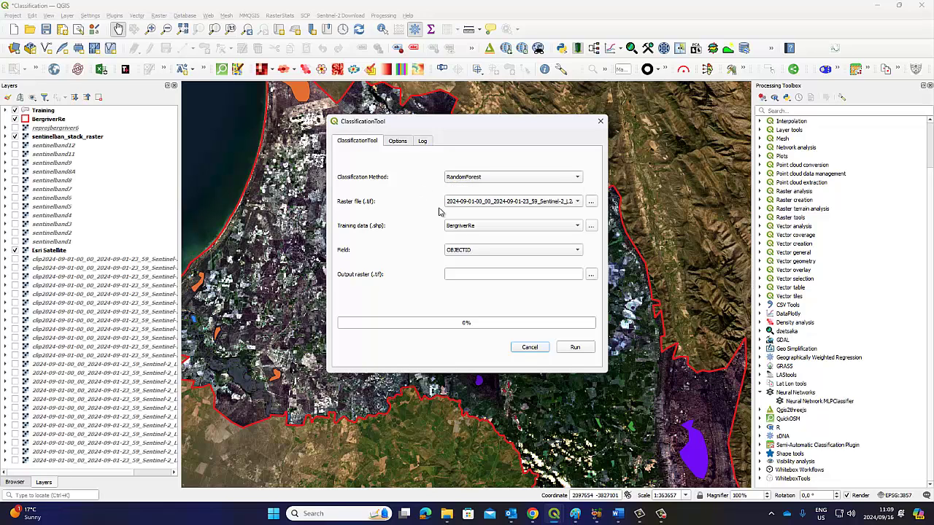
{"action": "left_click", "coordinate": [482, 205]}
{"action": "left_click", "coordinate": [431, 199]}
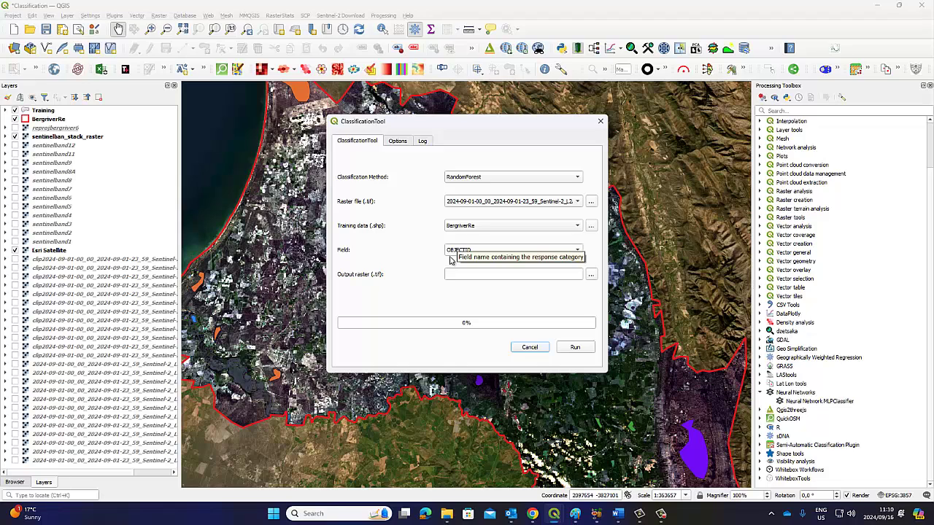
Examine ClassificationTool's general and KNN options, returning to the main classification settings.
{"action": "left_click", "coordinate": [398, 141]}
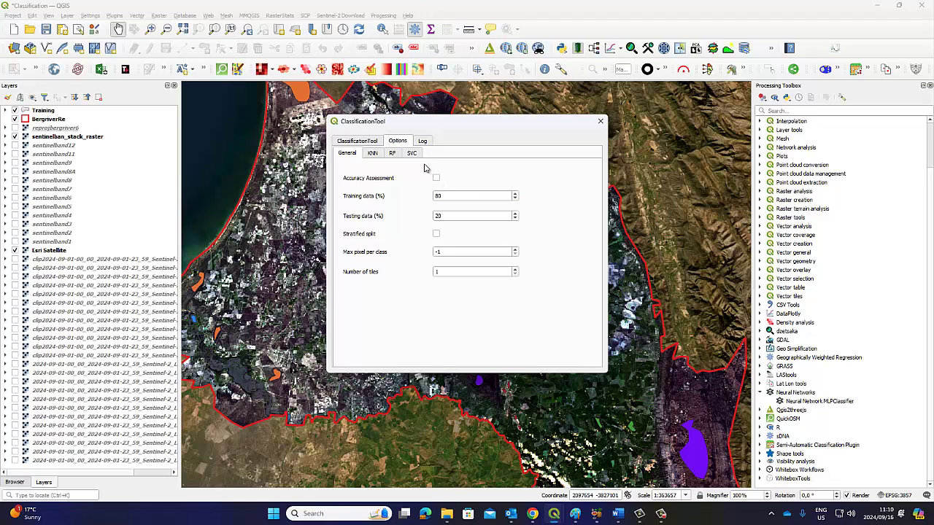
{"action": "left_click", "coordinate": [373, 153]}
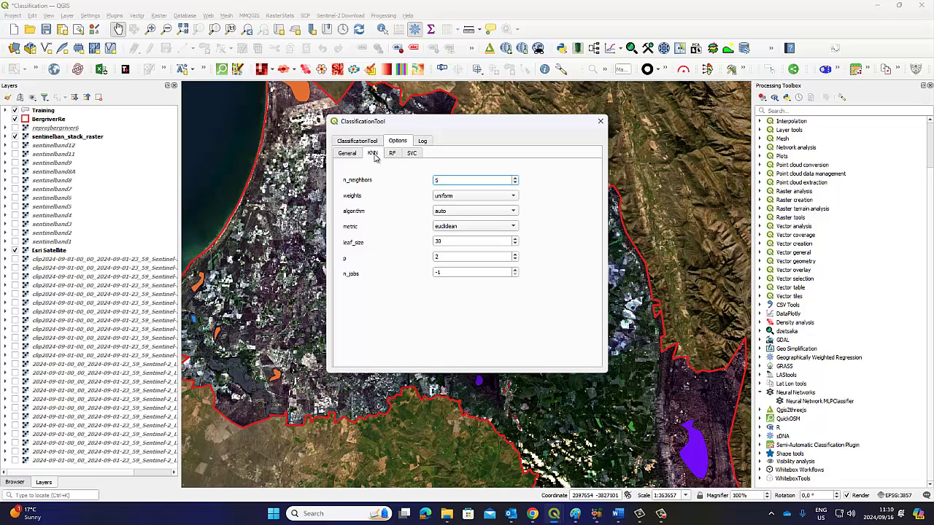
{"action": "left_click", "coordinate": [359, 141]}
Set ClassificationTool's method to KNearestNeighbor and examine the KNN weights and algorithm choices, keeping uniform and auto.
{"action": "left_click", "coordinate": [489, 178]}
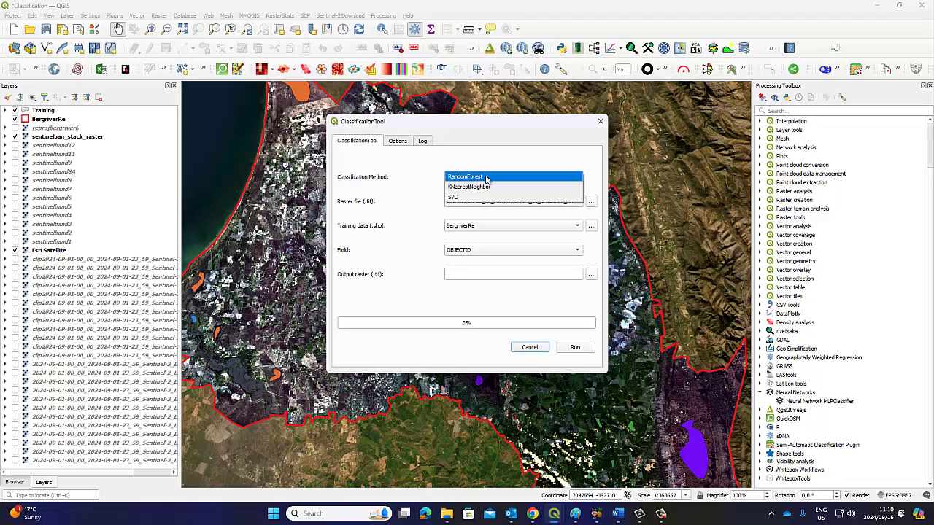
{"action": "left_click", "coordinate": [472, 188]}
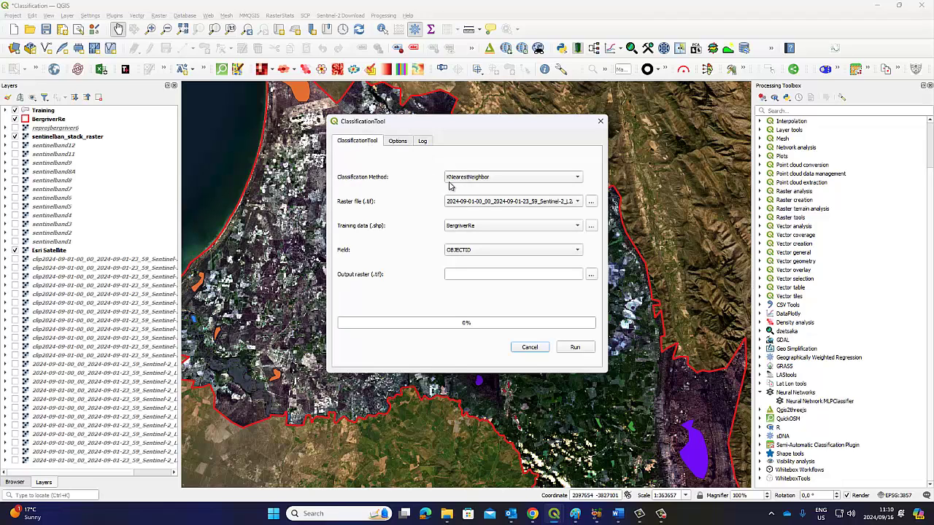
{"action": "left_click", "coordinate": [398, 142]}
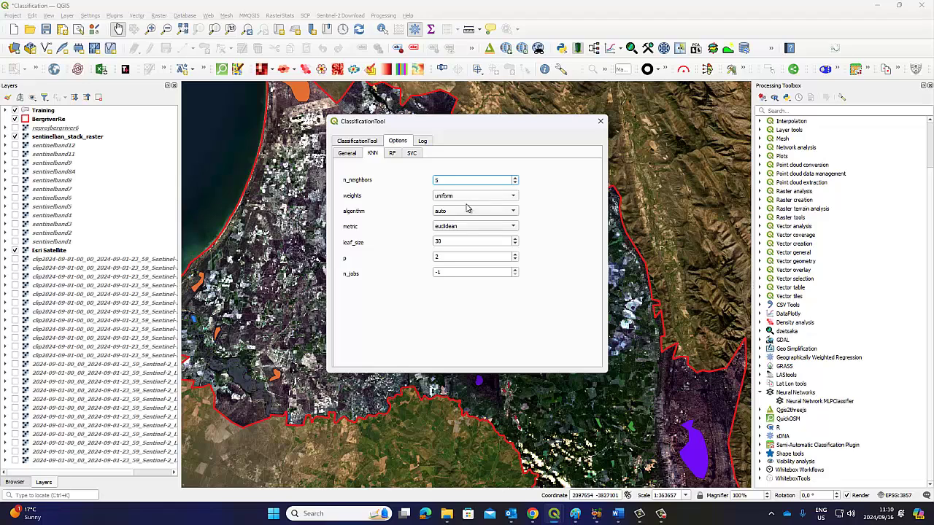
{"action": "left_click", "coordinate": [514, 196]}
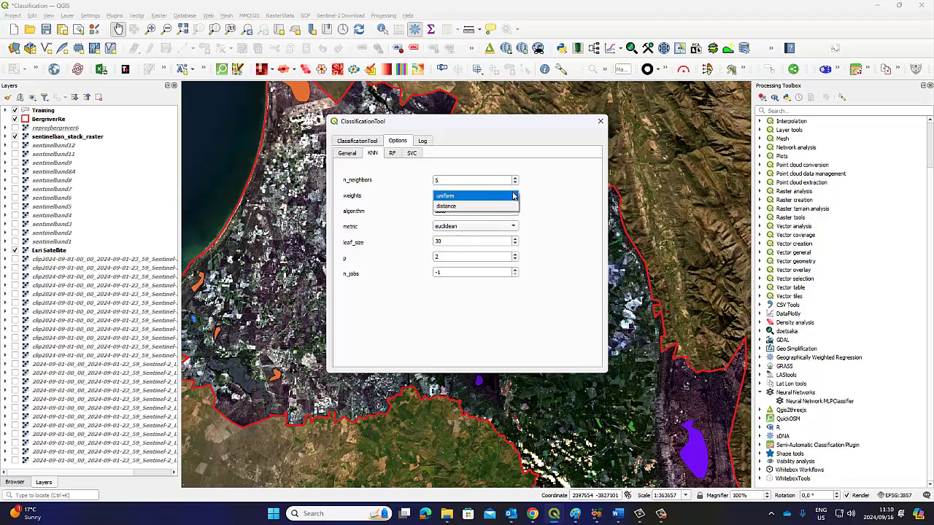
{"action": "left_click", "coordinate": [513, 195]}
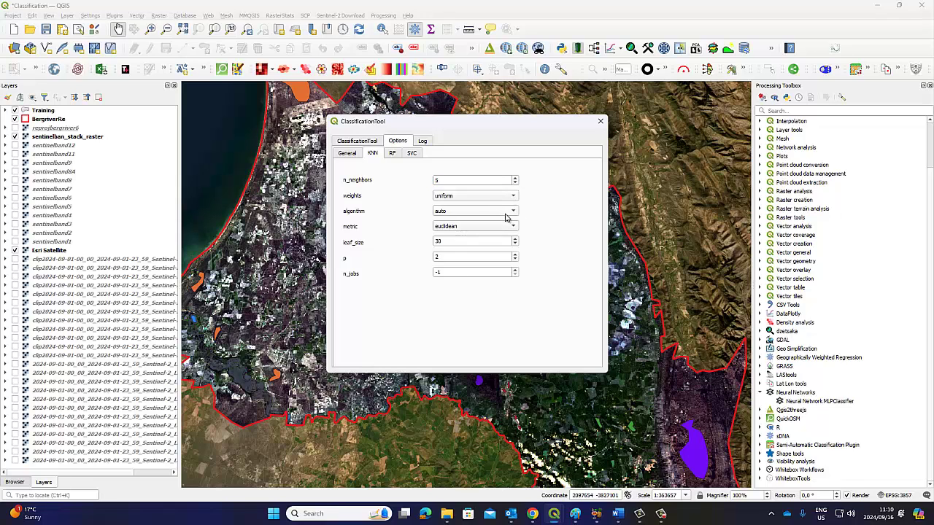
{"action": "left_click", "coordinate": [514, 212]}
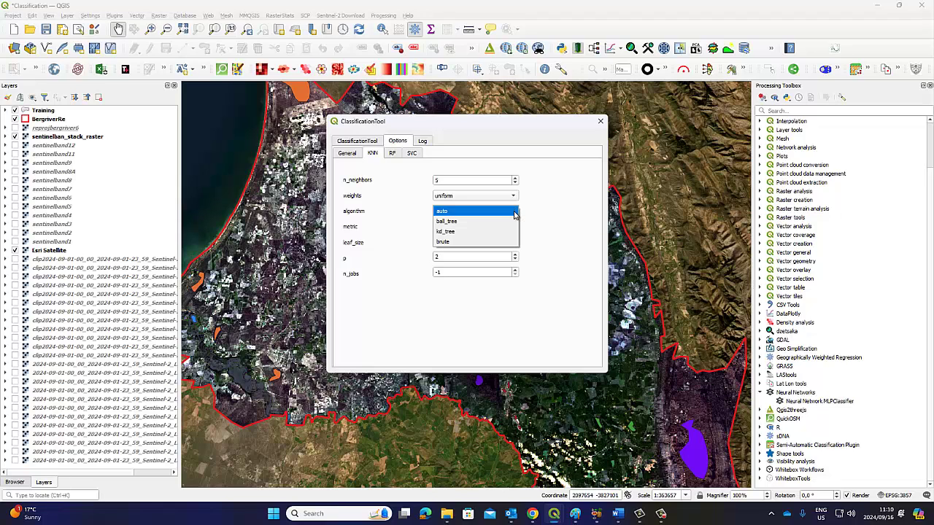
{"action": "left_click", "coordinate": [513, 213]}
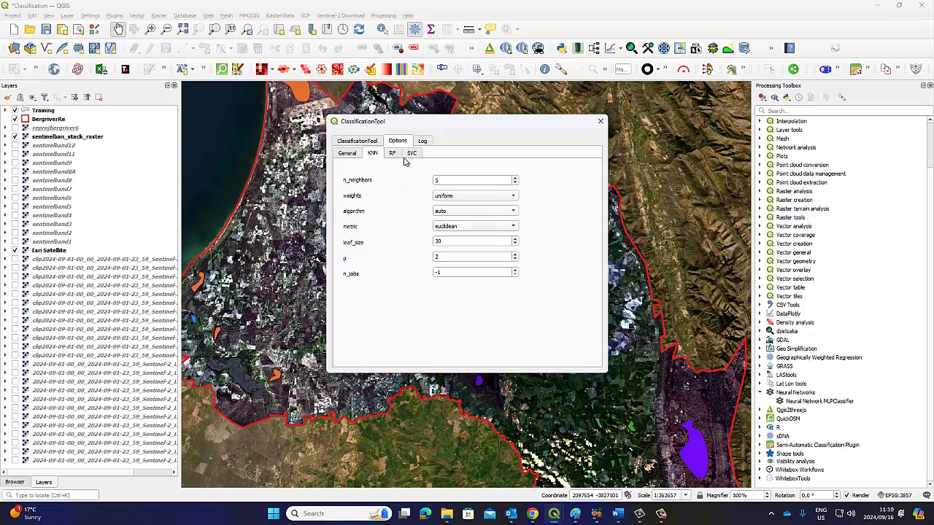
Review ClassificationTool's processing log, return to the main classification settings and close the tool without running it.
{"action": "left_click", "coordinate": [422, 143]}
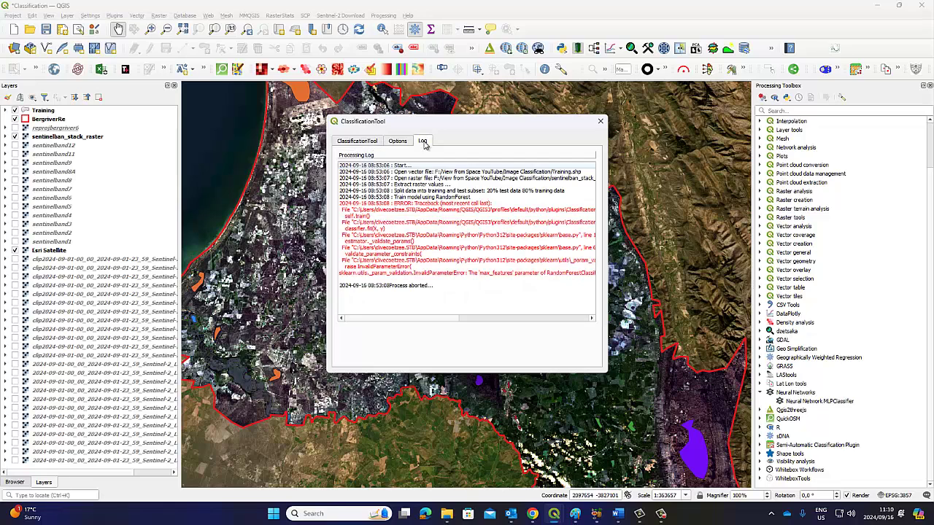
{"action": "left_click", "coordinate": [358, 141]}
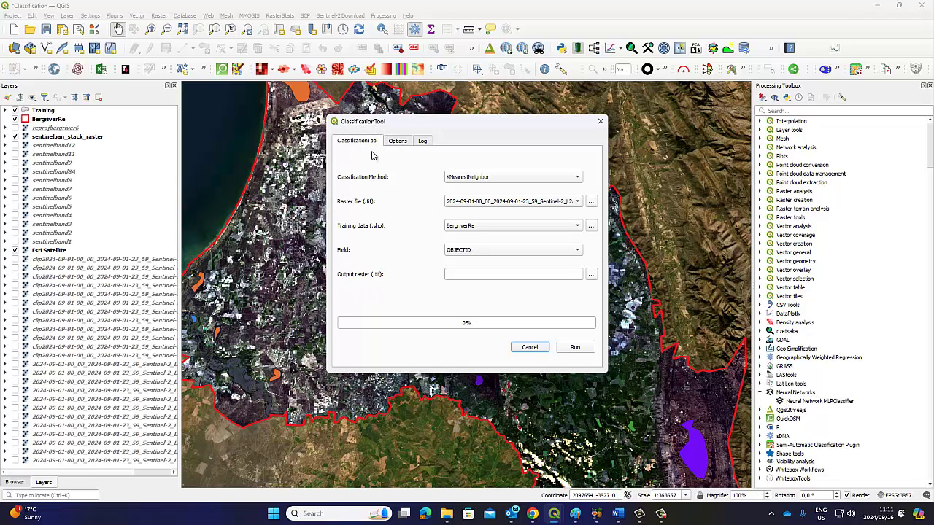
{"action": "left_click", "coordinate": [531, 348]}
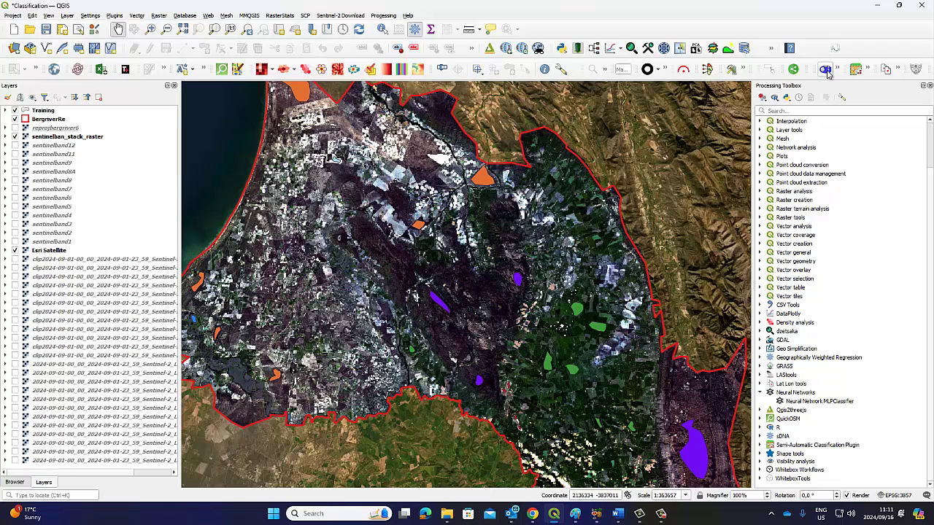
Look through the installed plugins, briefly opening and closing the Supervised Classification and ClassificationTool dialogs.
{"action": "left_click", "coordinate": [825, 70]}
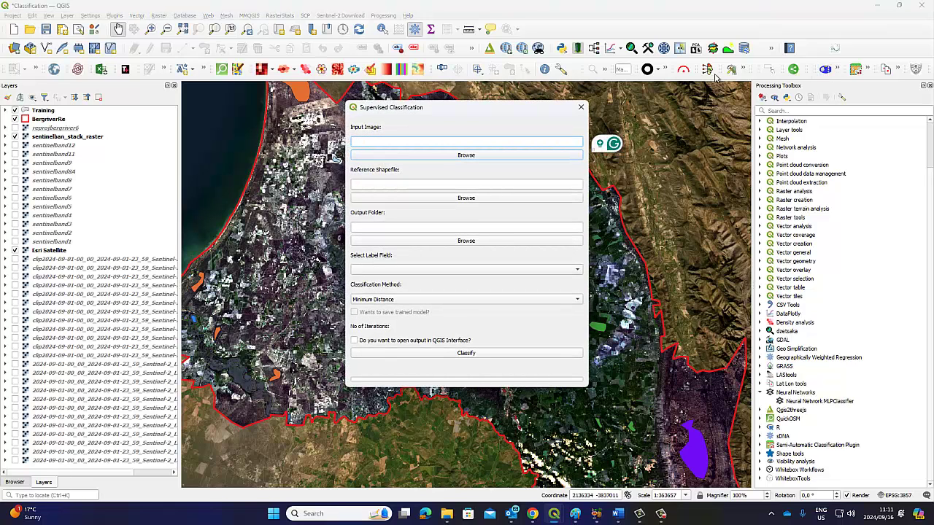
{"action": "left_click", "coordinate": [580, 107]}
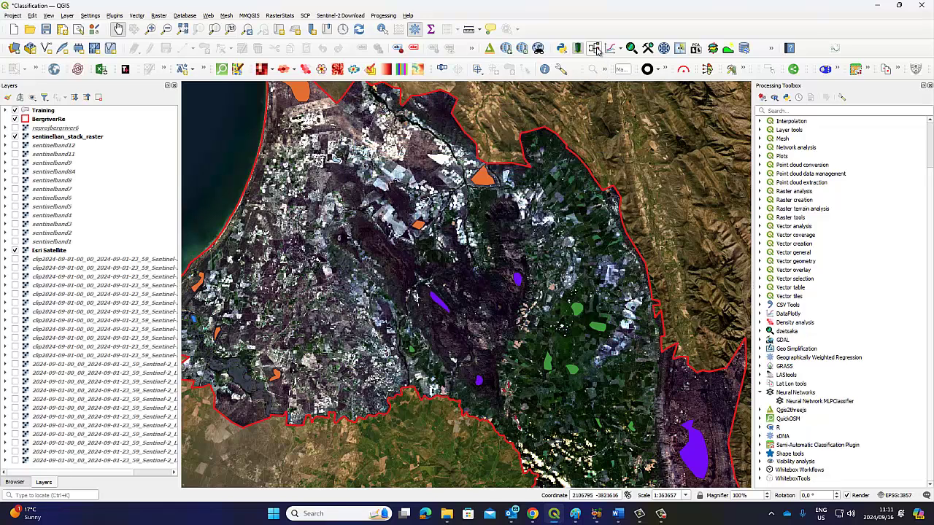
{"action": "left_click", "coordinate": [115, 16]}
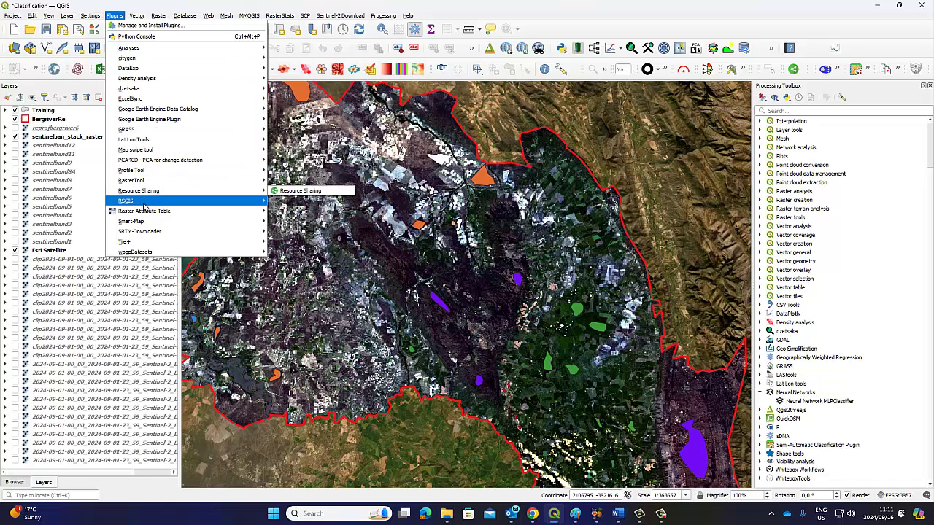
{"action": "mouse_move", "coordinate": [195, 206]}
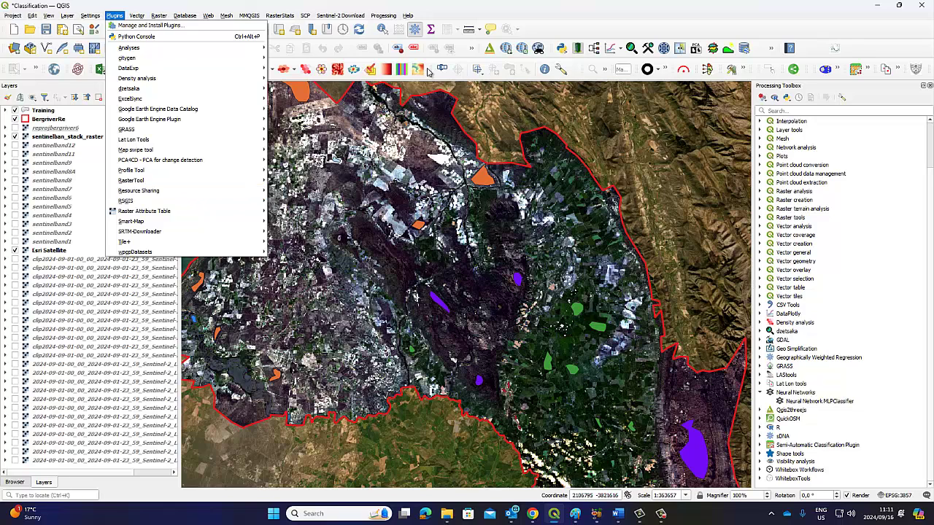
{"action": "left_click", "coordinate": [158, 16]}
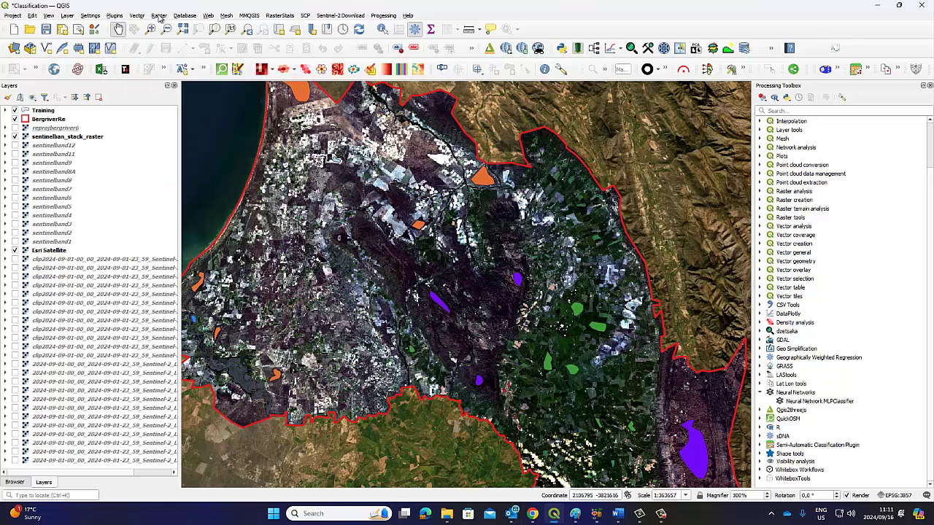
{"action": "left_click", "coordinate": [159, 16]}
{"action": "mouse_move", "coordinate": [115, 17]}
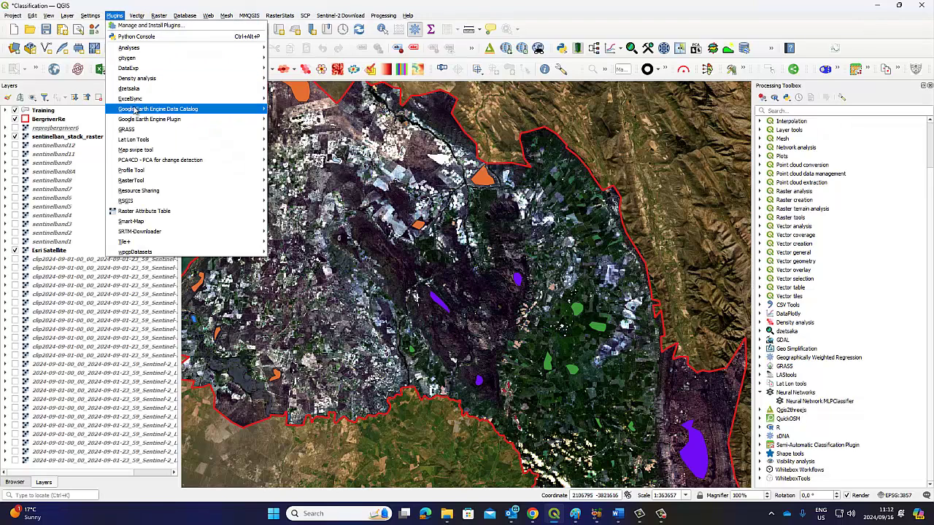
{"action": "left_click", "coordinate": [594, 49]}
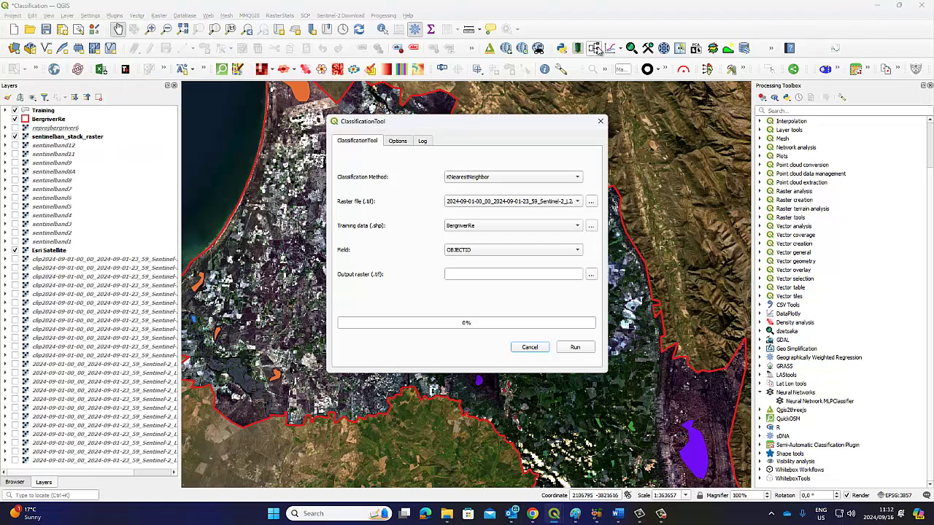
{"action": "left_click", "coordinate": [600, 121]}
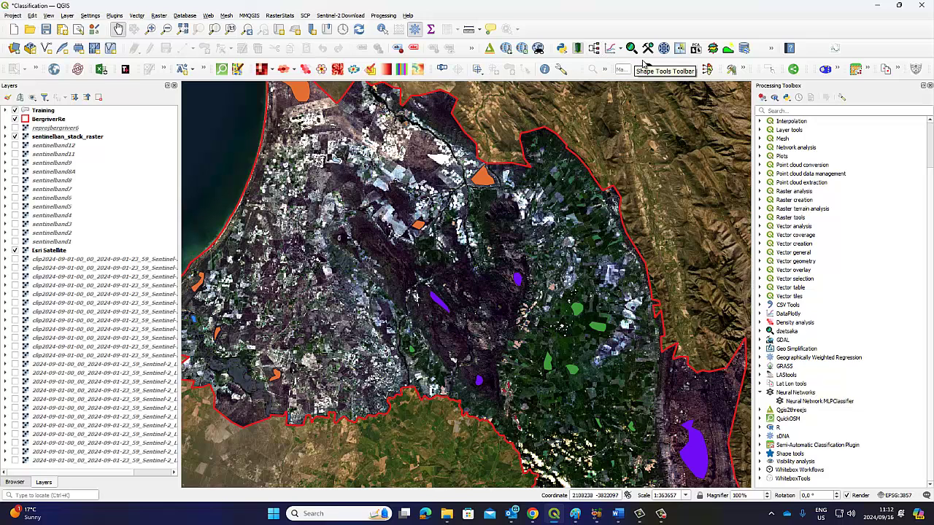
Examine the Supervised Classification dialog's inputs and available classification methods, keeping Minimum Distance, and close the dialog.
{"action": "left_click", "coordinate": [825, 69]}
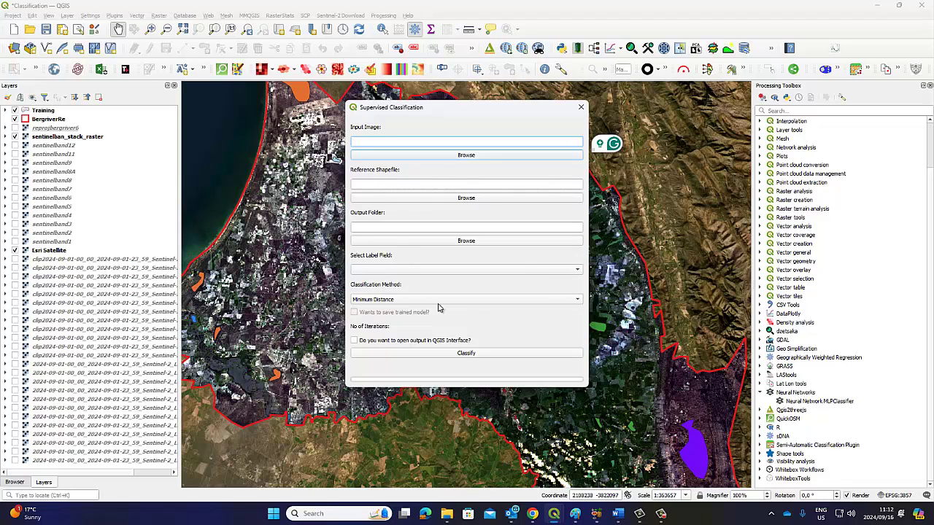
{"action": "left_click", "coordinate": [578, 300]}
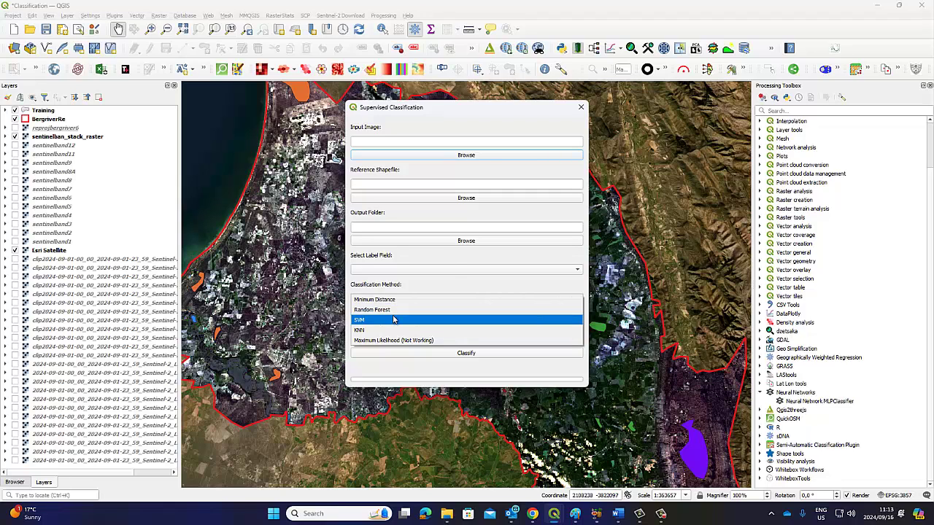
{"action": "left_click", "coordinate": [438, 258]}
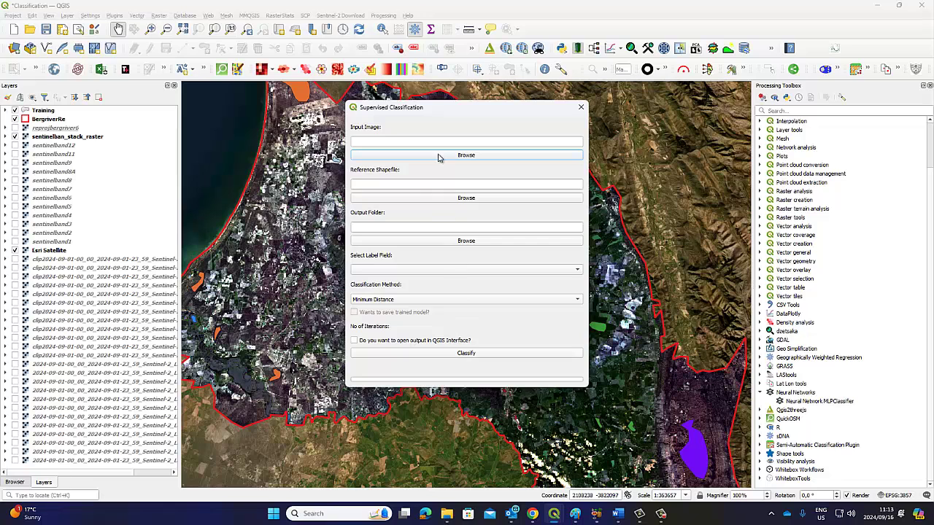
{"action": "left_click", "coordinate": [581, 108]}
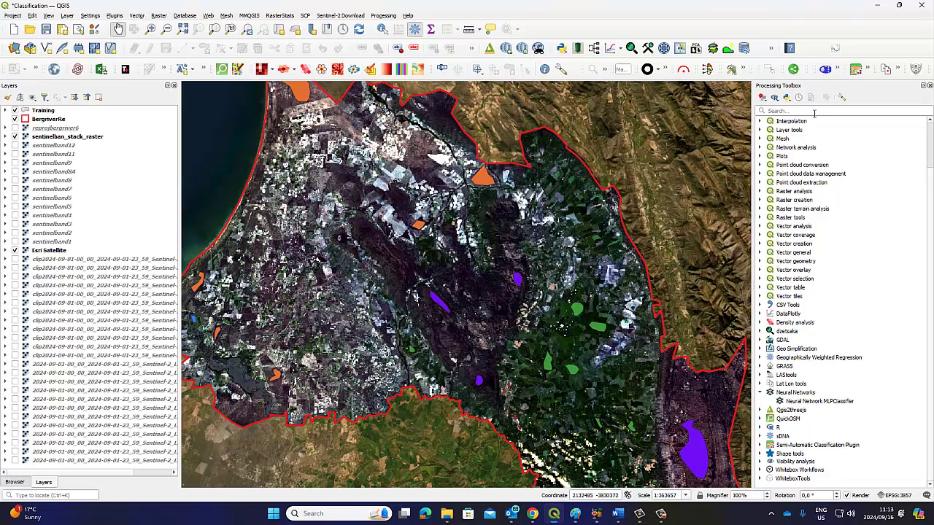
Open the Unsupervised Classifier, review its input, output and clustering settings, and close it.
{"action": "left_click", "coordinate": [837, 68]}
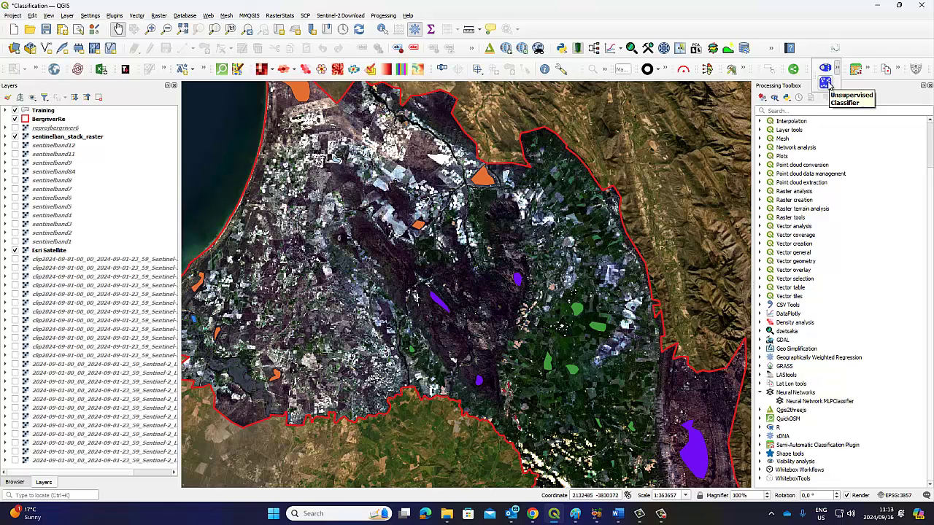
{"action": "left_click", "coordinate": [825, 82]}
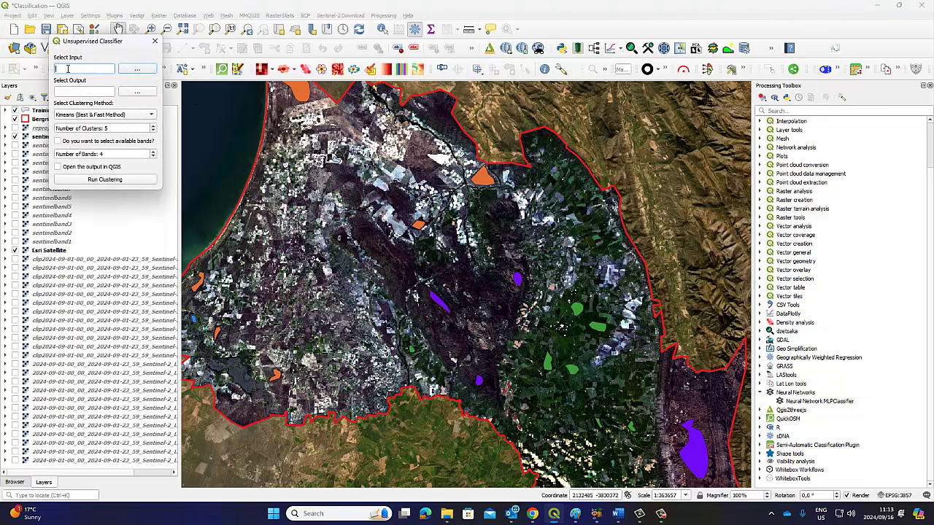
{"action": "left_click", "coordinate": [154, 40]}
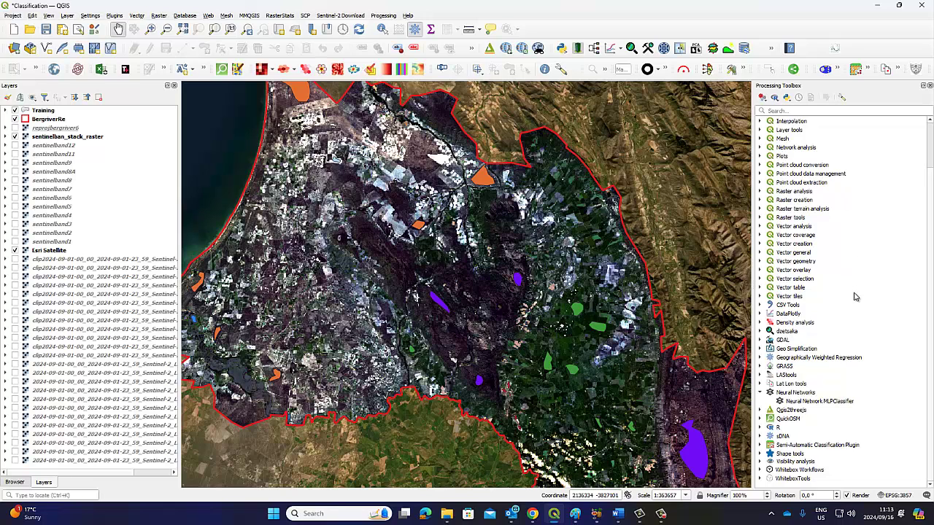
Locate the Neural Networks tools, view the Semi-Automatic Classification Plugin's classification algorithms for comparison, and close the plugin window.
{"action": "left_click", "coordinate": [804, 394]}
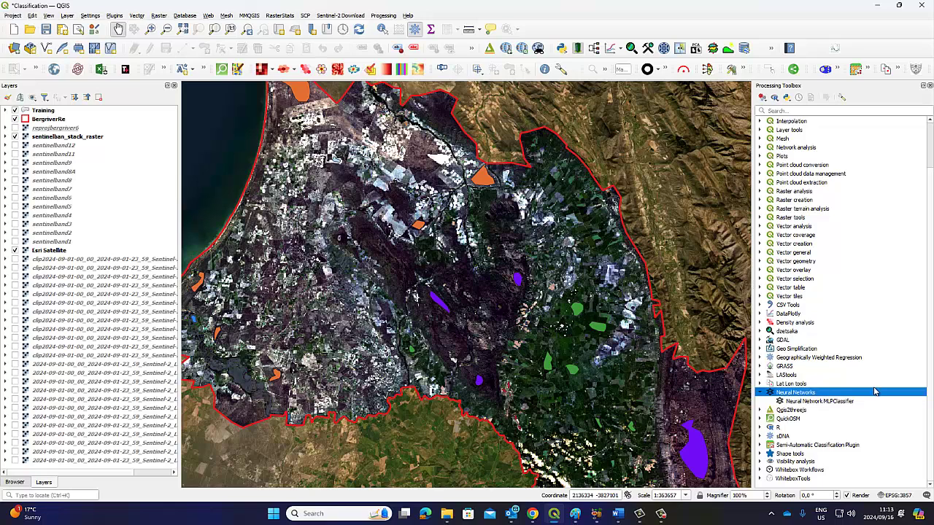
{"action": "left_click", "coordinate": [856, 70]}
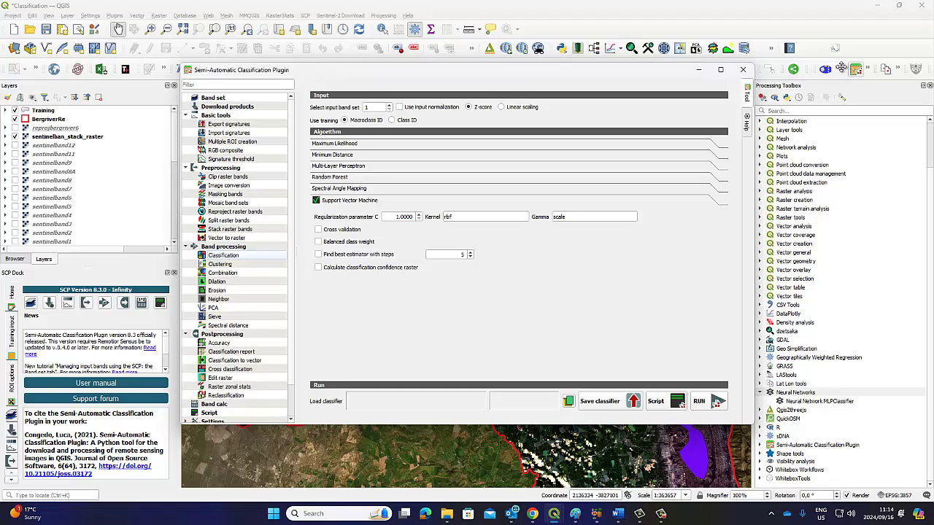
{"action": "left_click", "coordinate": [742, 69]}
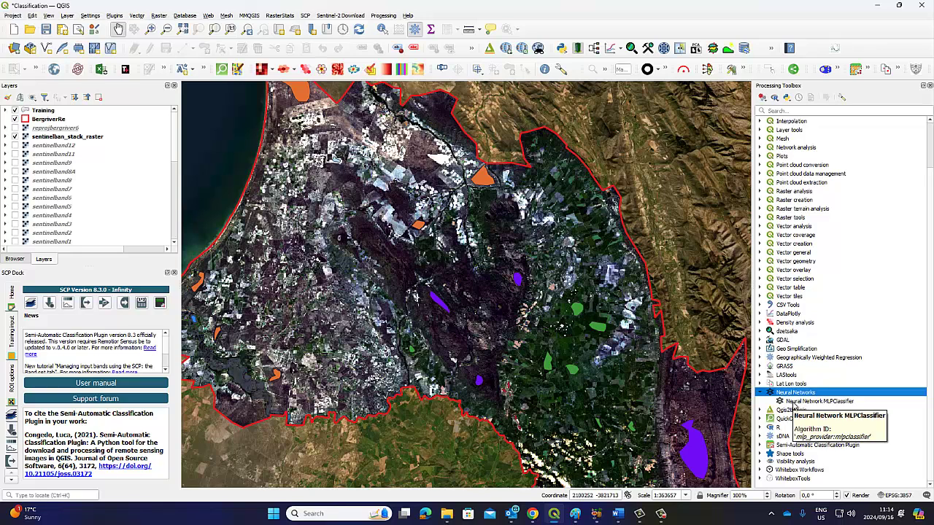
Open Neural Network MLPClassifier and review the rasters available for its image and training image inputs, leaving both unset.
{"action": "double_click", "coordinate": [828, 402]}
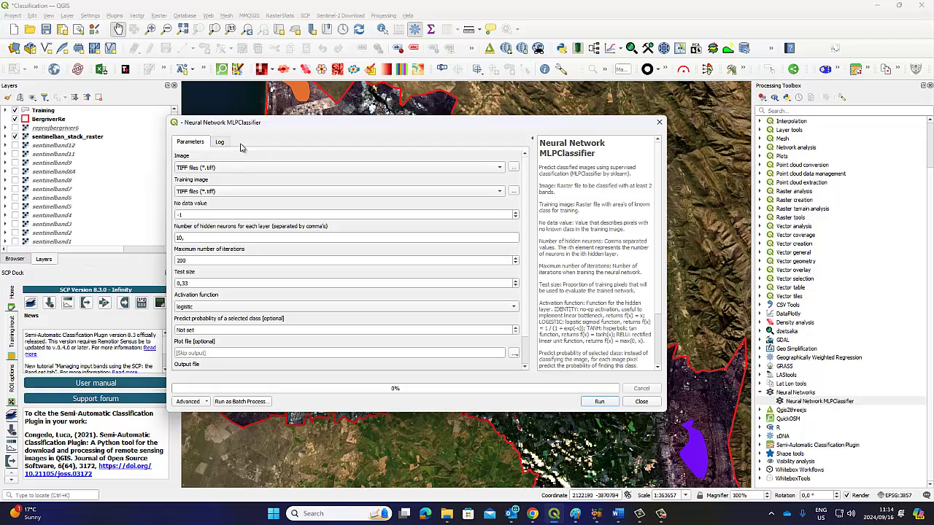
{"action": "left_click_drag", "start_coordinate": [253, 129], "coordinate": [337, 115]}
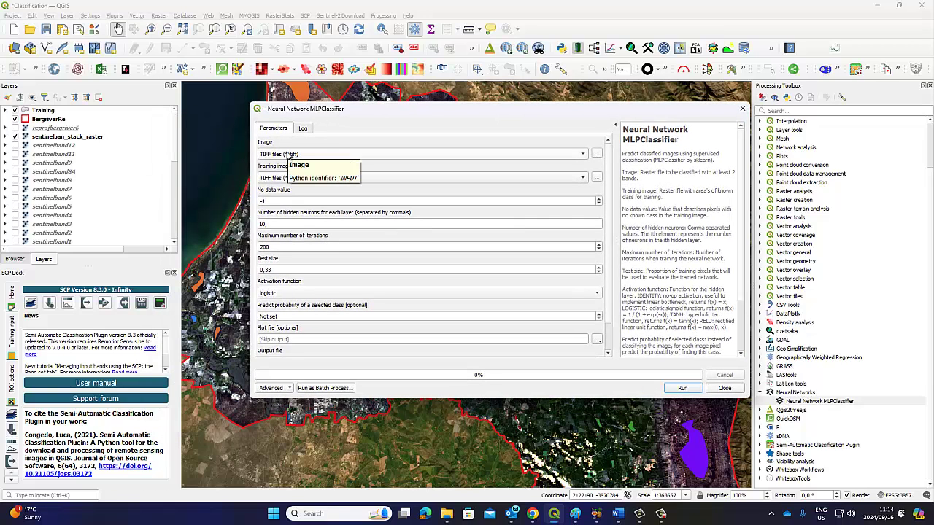
{"action": "left_click", "coordinate": [289, 155]}
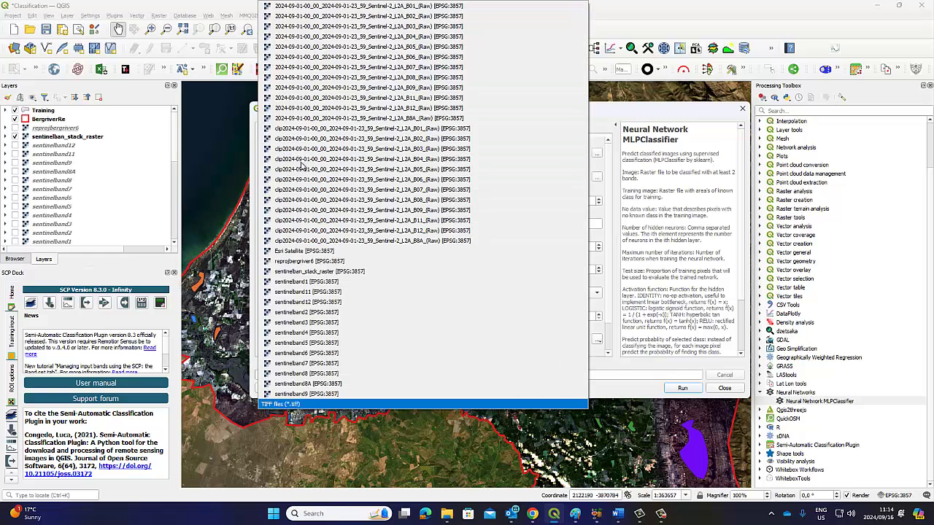
{"action": "left_click", "coordinate": [559, 150]}
{"action": "left_click", "coordinate": [306, 182]}
{"action": "left_click", "coordinate": [602, 114]}
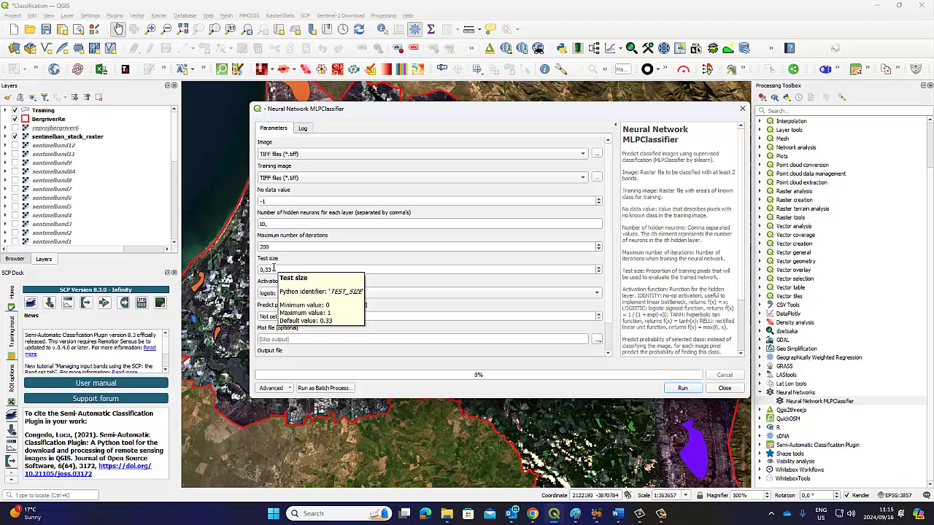
Check the MLPClassifier's activation function choices, keeping logistic, and view its remaining probability, plot and output file settings.
{"action": "left_click", "coordinate": [267, 294]}
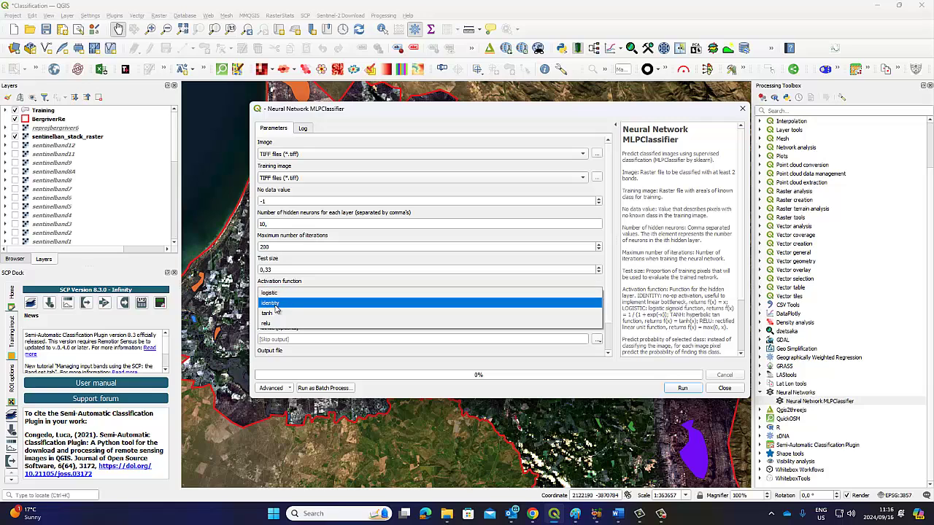
{"action": "left_click", "coordinate": [315, 292]}
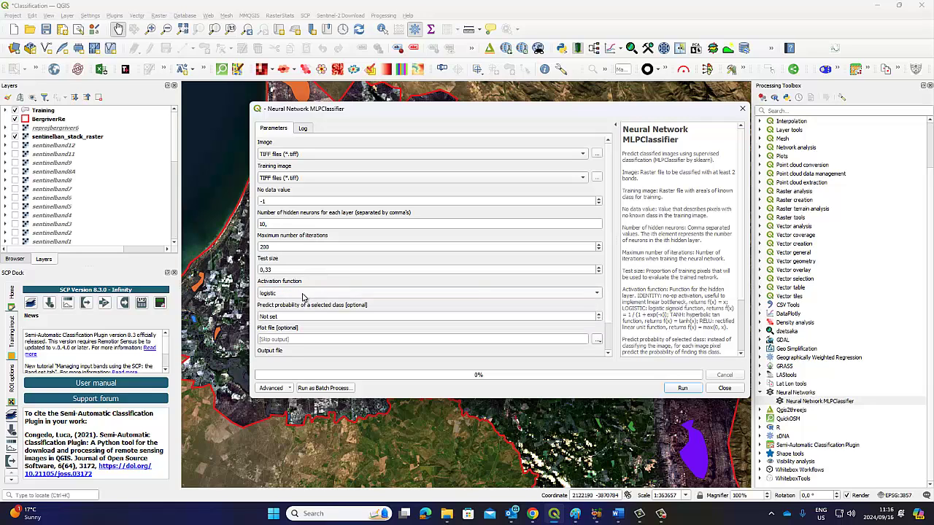
{"action": "scroll", "coordinate": [611, 277], "scroll_direction": "down", "scroll_amount": 1}
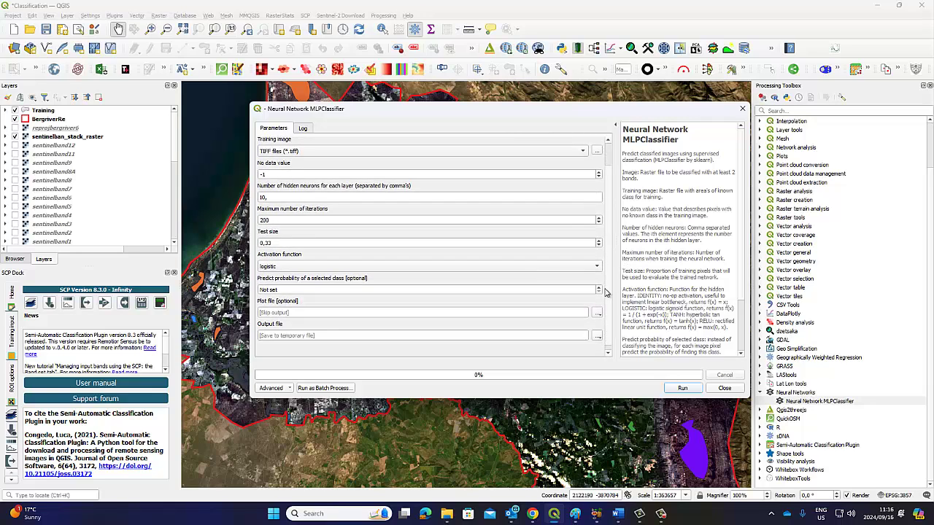
Close the Neural Network MLPClassifier dialog and list the WhiteboxTools algorithms under Image Processing Tools - Classification.
{"action": "scroll", "coordinate": [604, 274], "scroll_direction": "up", "scroll_amount": 1}
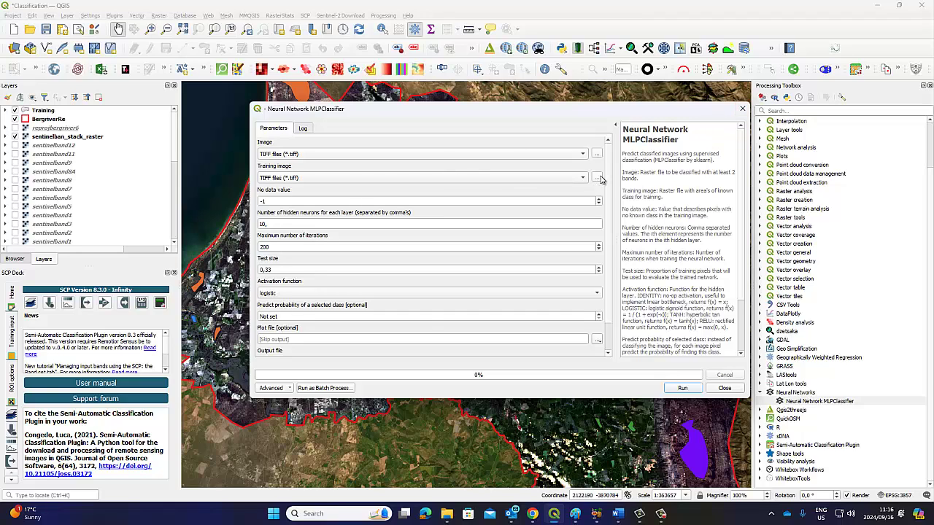
{"action": "left_click", "coordinate": [742, 110]}
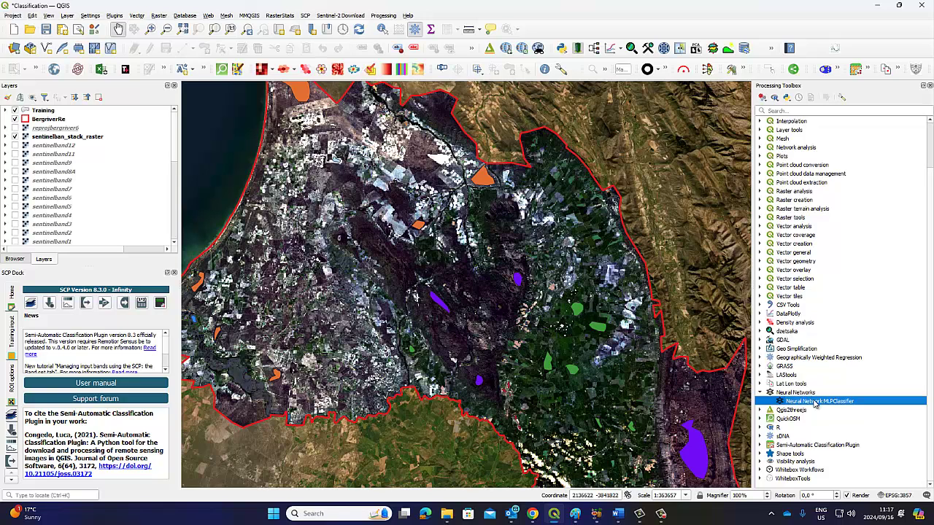
{"action": "left_click", "coordinate": [791, 479]}
{"action": "double_click", "coordinate": [793, 480]}
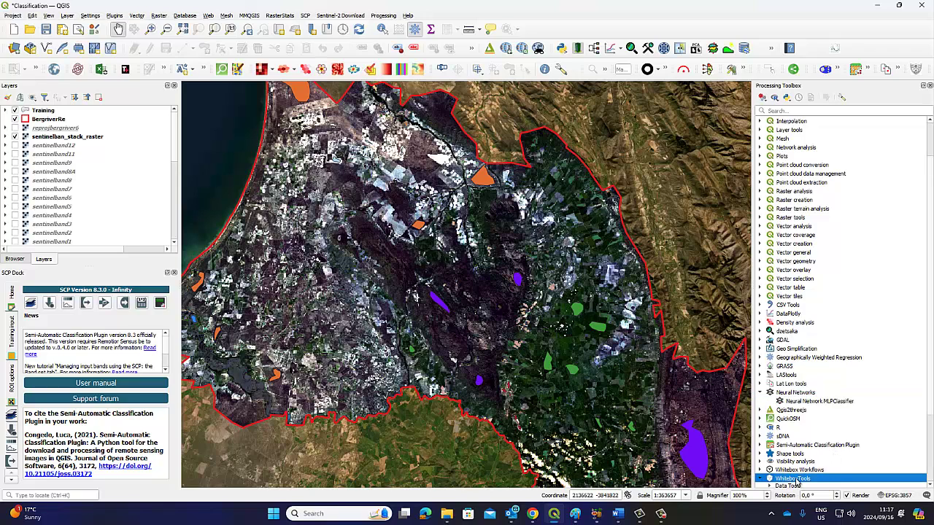
{"action": "scroll", "coordinate": [846, 405], "scroll_direction": "down", "scroll_amount": 4}
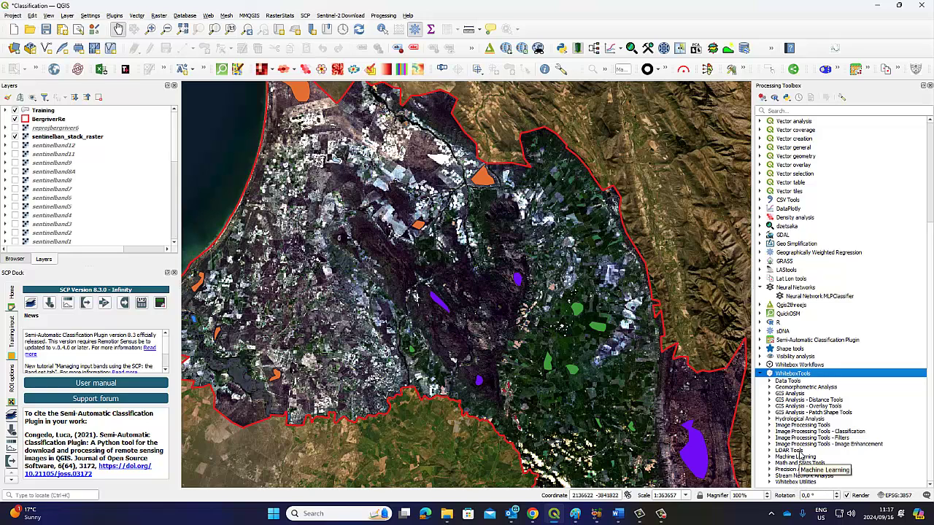
{"action": "double_click", "coordinate": [814, 432]}
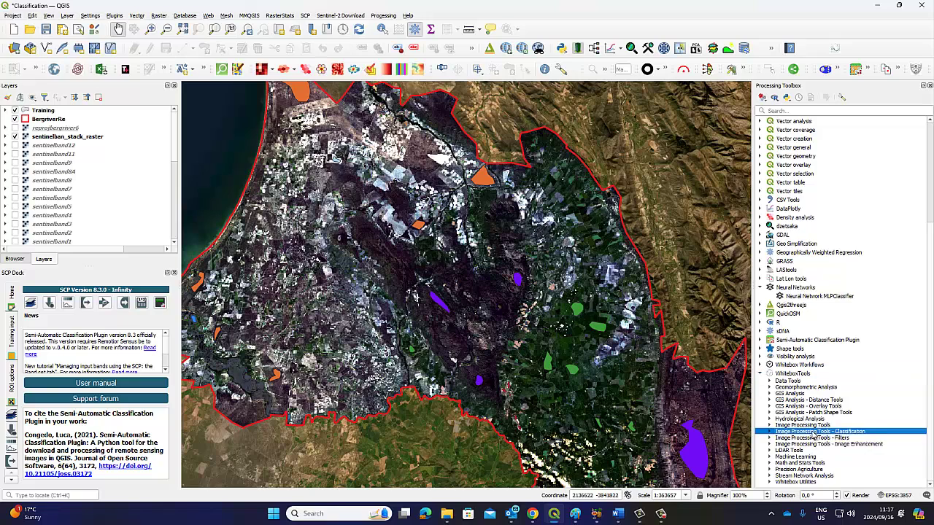
{"action": "scroll", "coordinate": [861, 435], "scroll_direction": "down", "scroll_amount": 2}
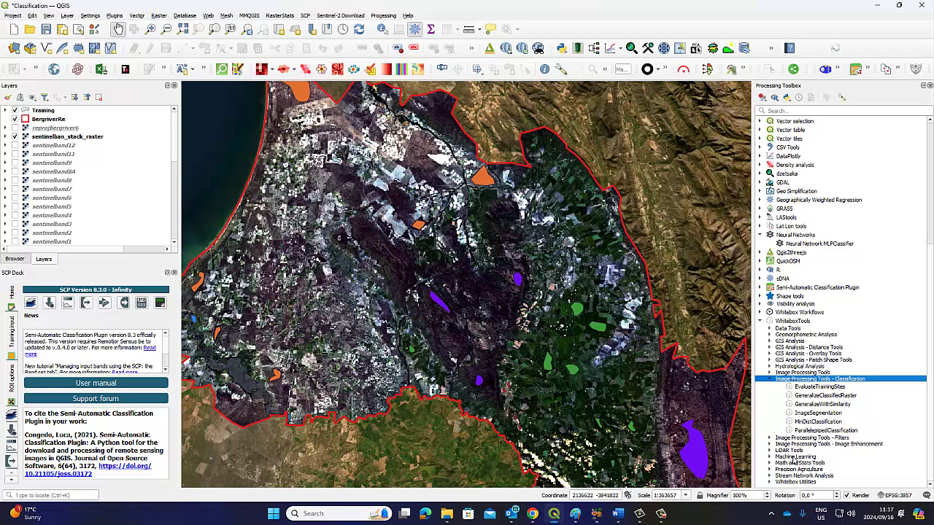
List the WhiteboxTools Machine Learning algorithms and highlight SvmClassification.
{"action": "left_click", "coordinate": [793, 458]}
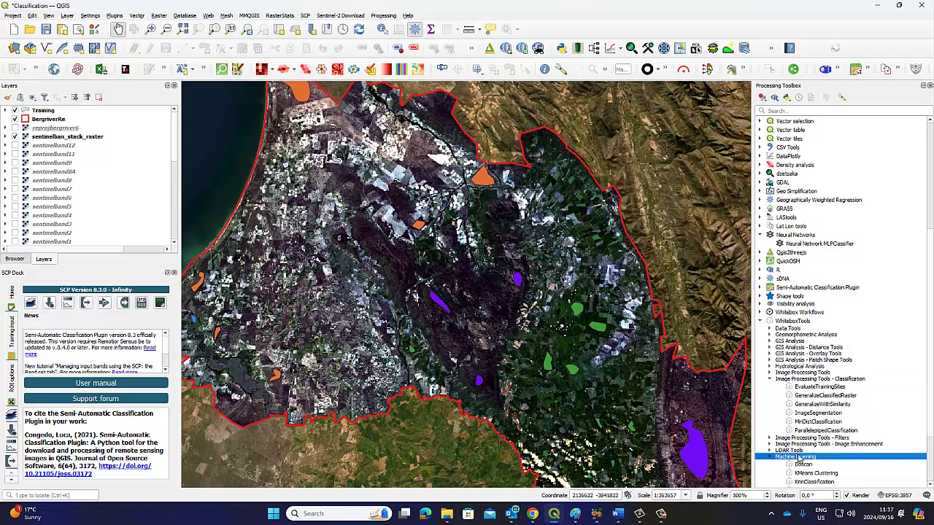
{"action": "key", "text": "Right"}
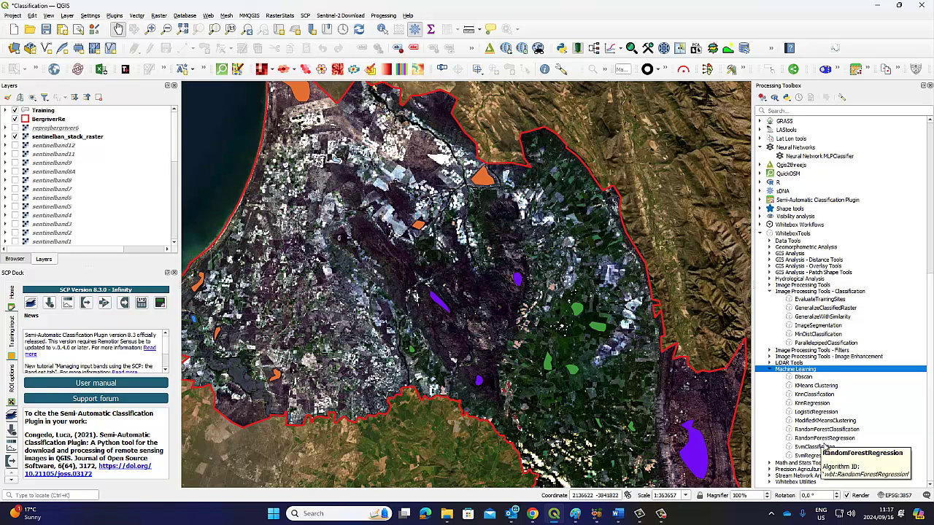
{"action": "left_click", "coordinate": [808, 449]}
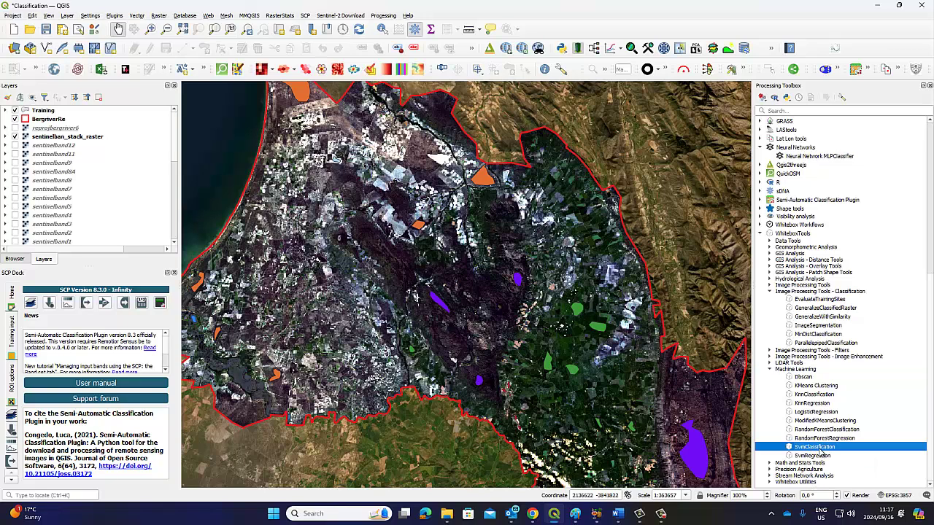
View the KnnClassification parameters, close the dialog, and collapse the Machine Learning and Image Processing Tools - Classification groups.
{"action": "double_click", "coordinate": [815, 395]}
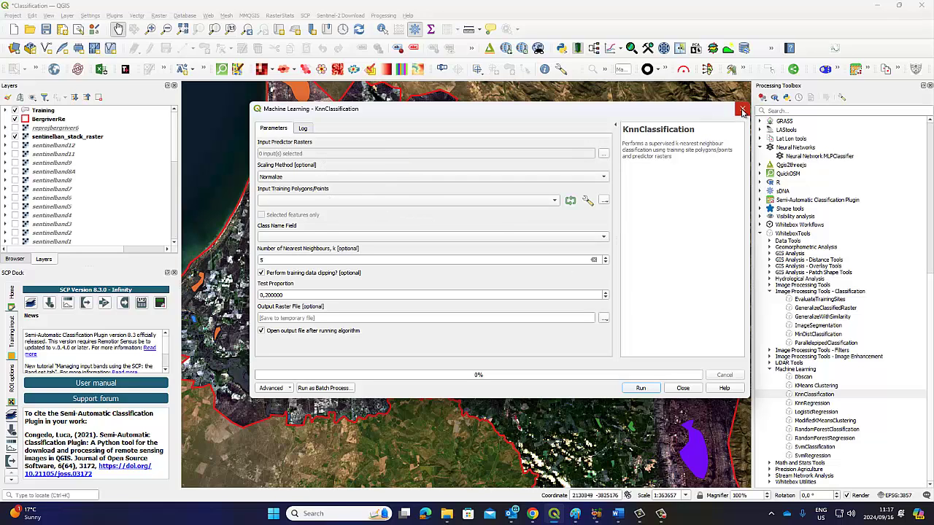
{"action": "left_click", "coordinate": [742, 110]}
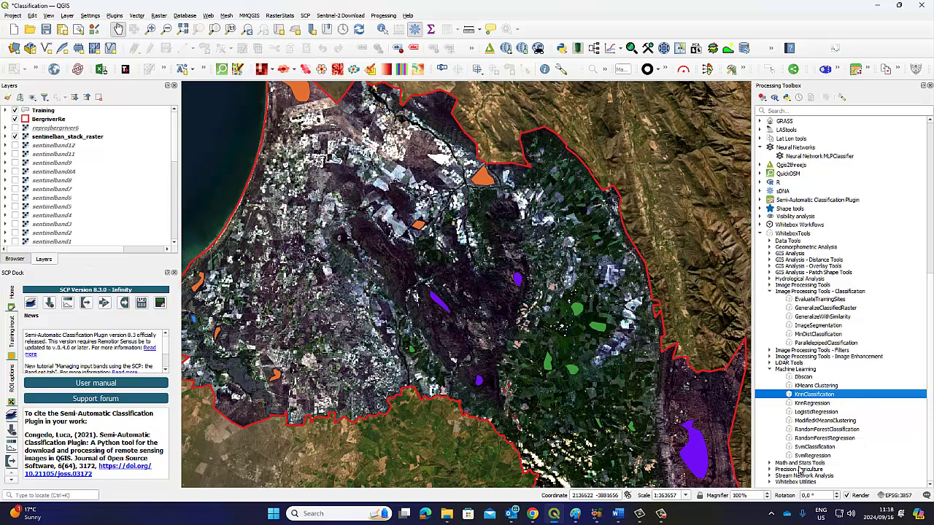
{"action": "left_click", "coordinate": [770, 370]}
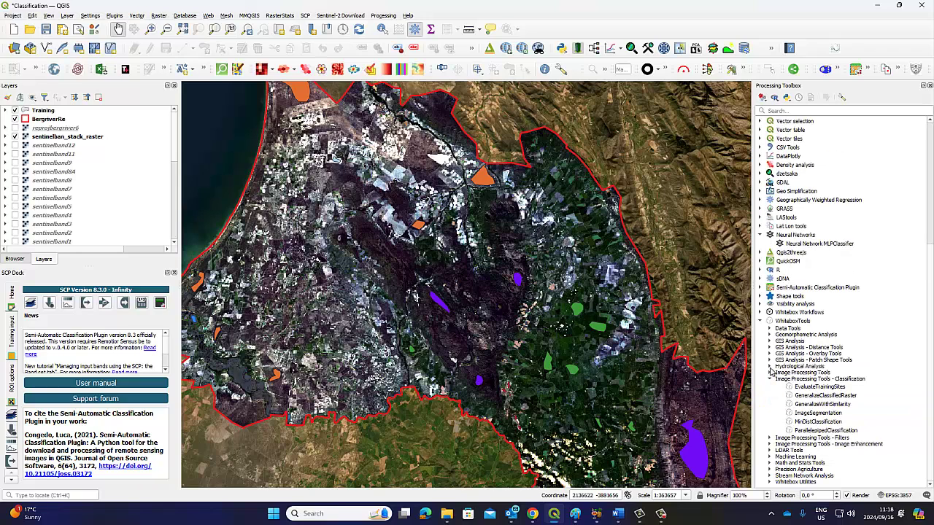
{"action": "double_click", "coordinate": [777, 379]}
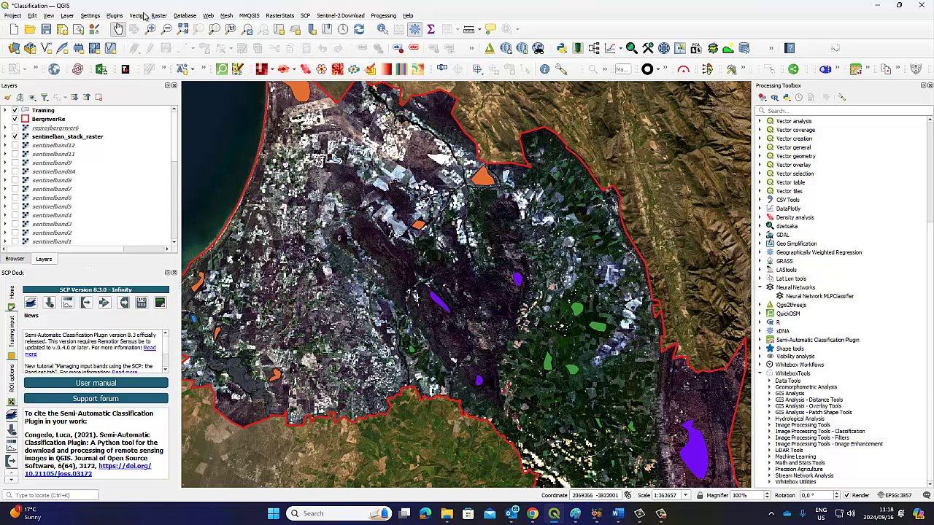
Find ClassificationTool among the installed plugins and open its homepage.
{"action": "left_click", "coordinate": [117, 16]}
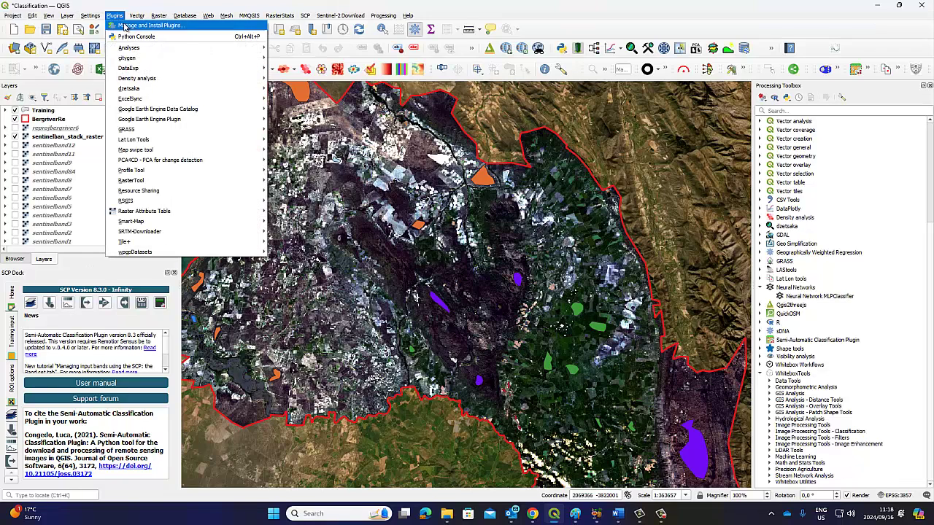
{"action": "left_click", "coordinate": [127, 29]}
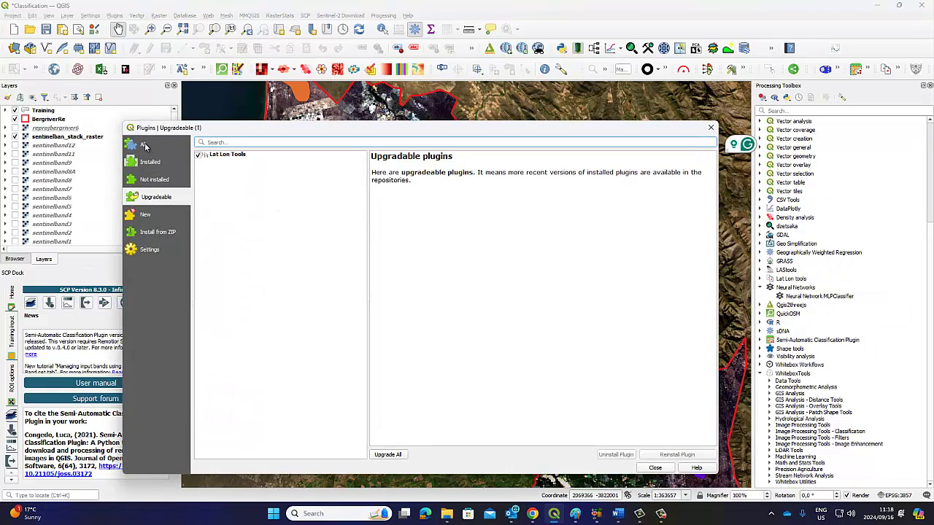
{"action": "left_click", "coordinate": [148, 162]}
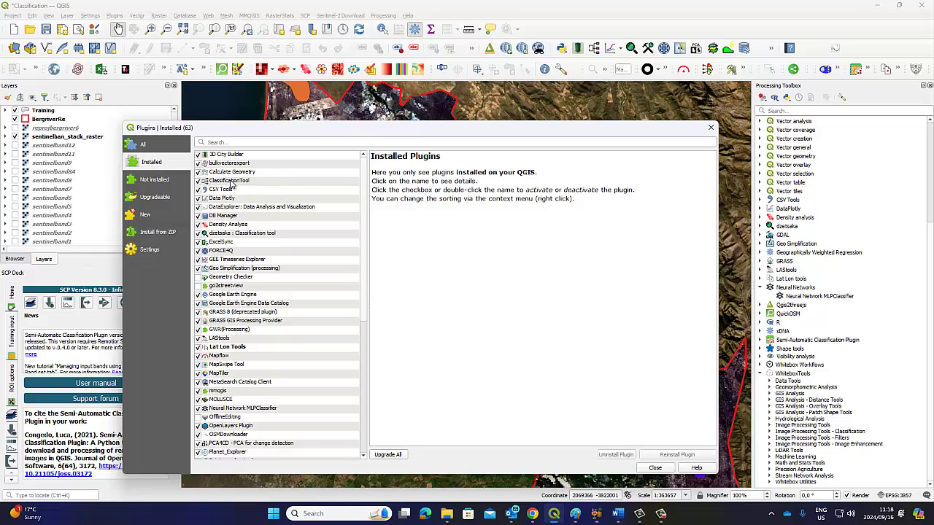
{"action": "left_click", "coordinate": [232, 181]}
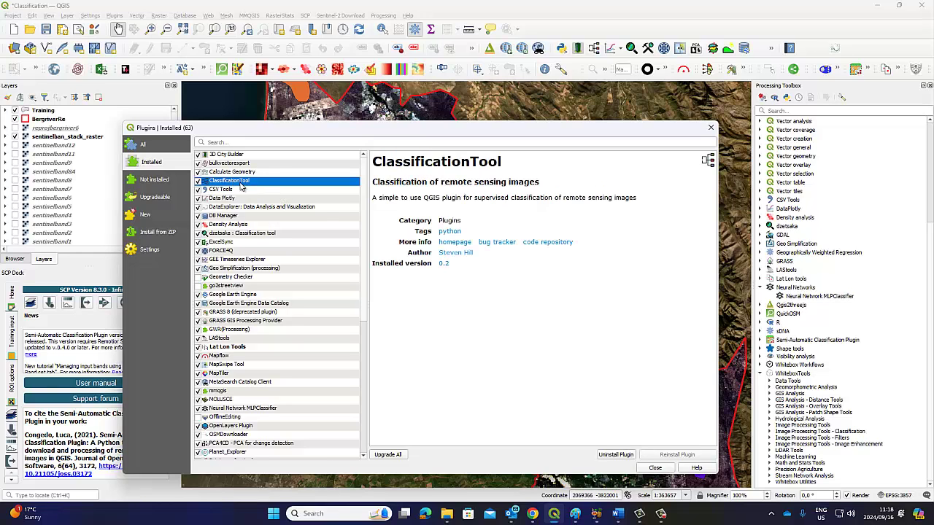
{"action": "right_click", "coordinate": [451, 246]}
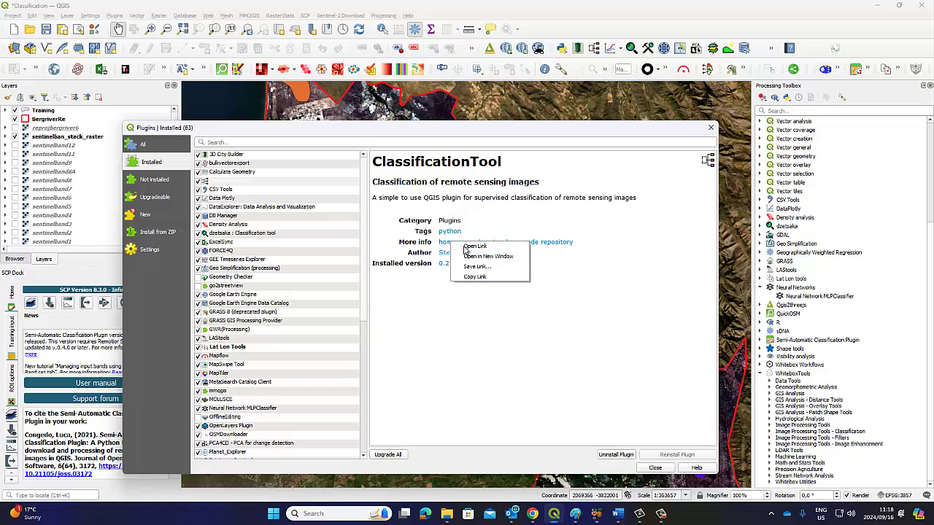
{"action": "left_click", "coordinate": [465, 252]}
{"action": "left_click", "coordinate": [453, 245]}
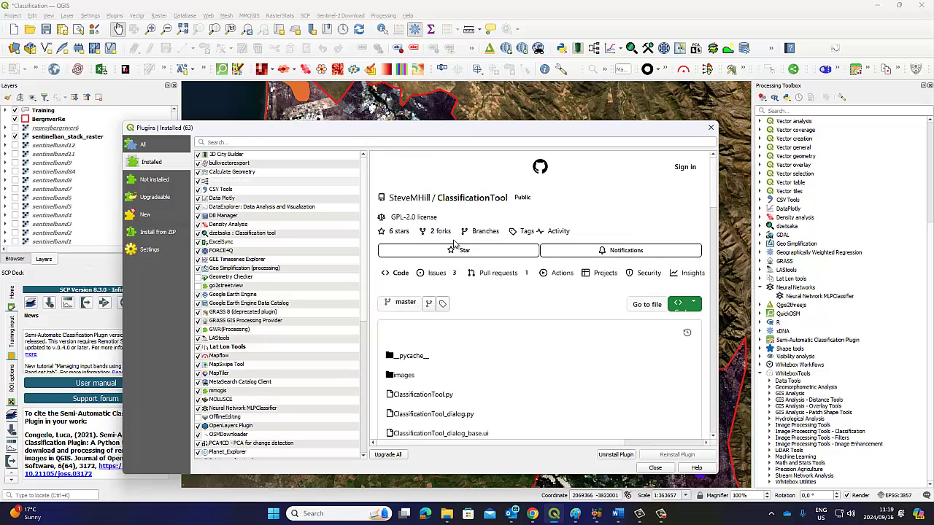
Examine the Python package prerequisites in the ClassificationTool README, highlighting rasterio and pandas.
{"action": "scroll", "coordinate": [481, 319], "scroll_direction": "down", "scroll_amount": 1}
{"action": "scroll", "coordinate": [481, 319], "scroll_direction": "down", "scroll_amount": 10}
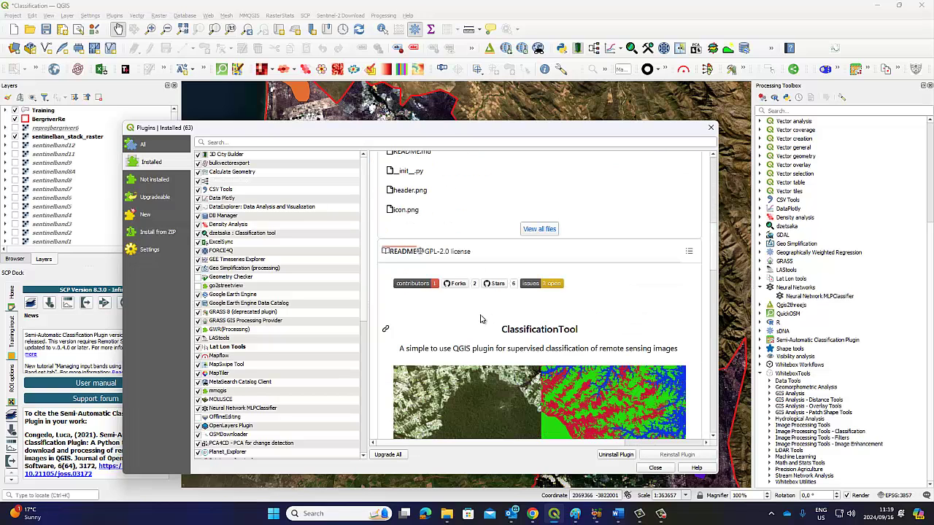
{"action": "scroll", "coordinate": [481, 319], "scroll_direction": "down", "scroll_amount": 9}
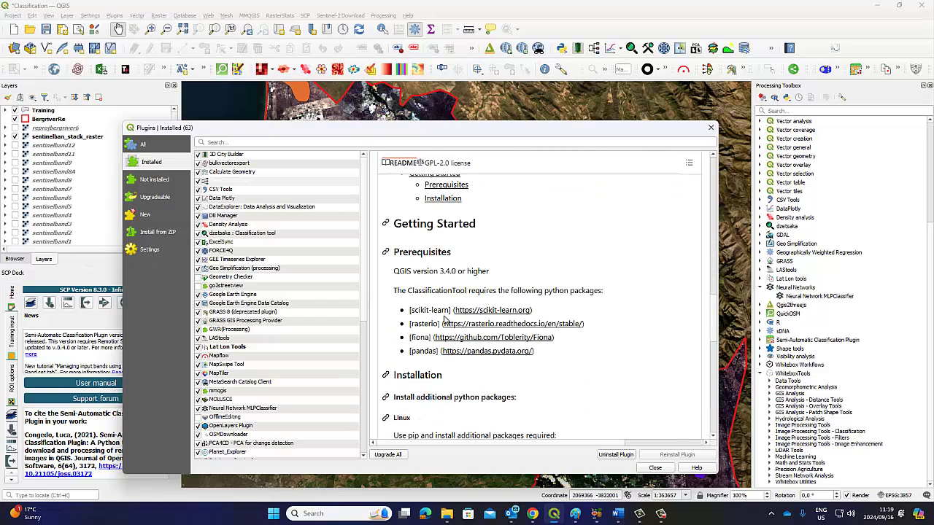
{"action": "scroll", "coordinate": [446, 313], "scroll_direction": "up", "scroll_amount": 3}
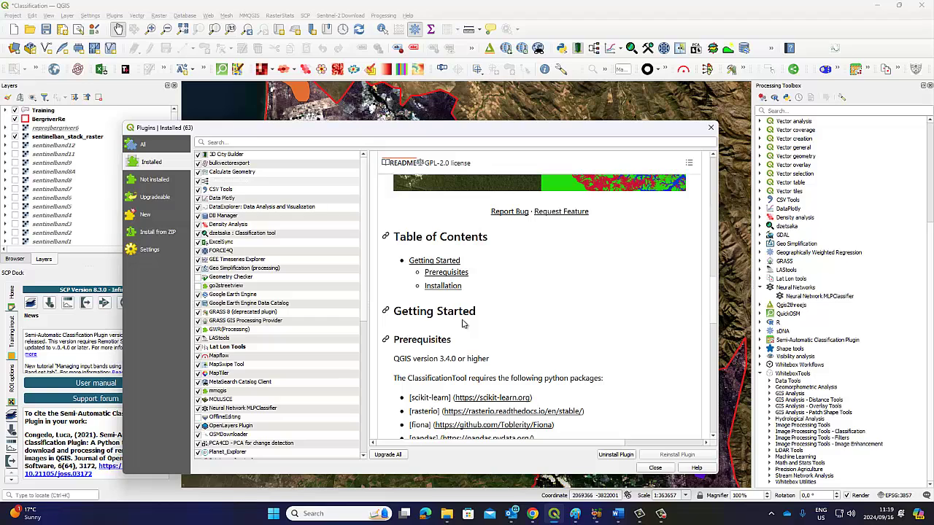
{"action": "scroll", "coordinate": [463, 323], "scroll_direction": "down", "scroll_amount": 2}
{"action": "left_click_drag", "start_coordinate": [449, 340], "coordinate": [411, 353]}
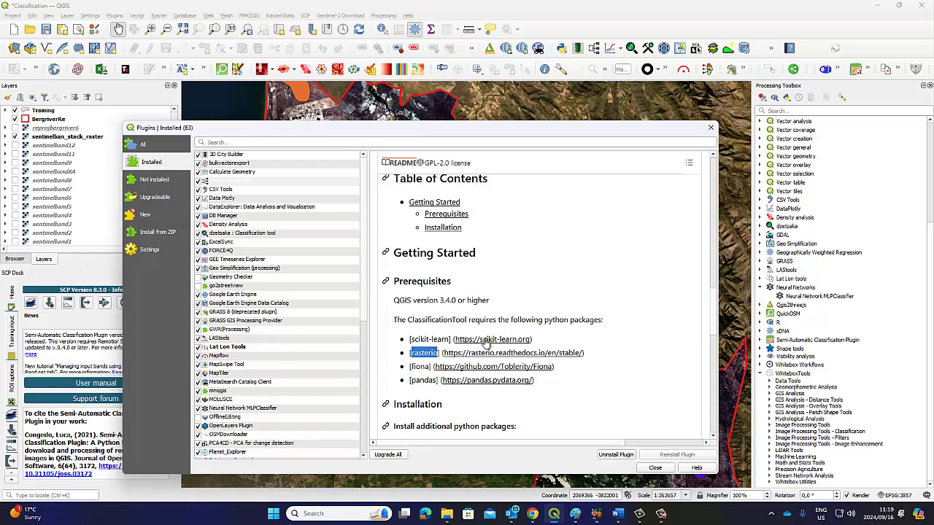
{"action": "scroll", "coordinate": [436, 346], "scroll_direction": "down", "scroll_amount": 2}
{"action": "left_click_drag", "start_coordinate": [430, 309], "coordinate": [410, 322]}
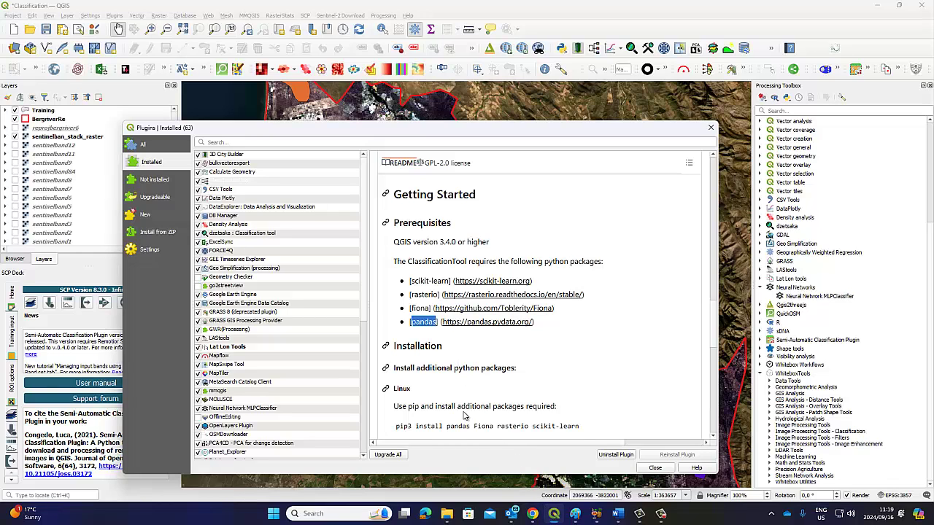
Copy the README's command "pip3 install pandas Fiona rasterio scikit-learn" and close the plugin manager.
{"action": "scroll", "coordinate": [467, 416], "scroll_direction": "down", "scroll_amount": 1}
{"action": "left_click_drag", "start_coordinate": [396, 398], "coordinate": [579, 399]}
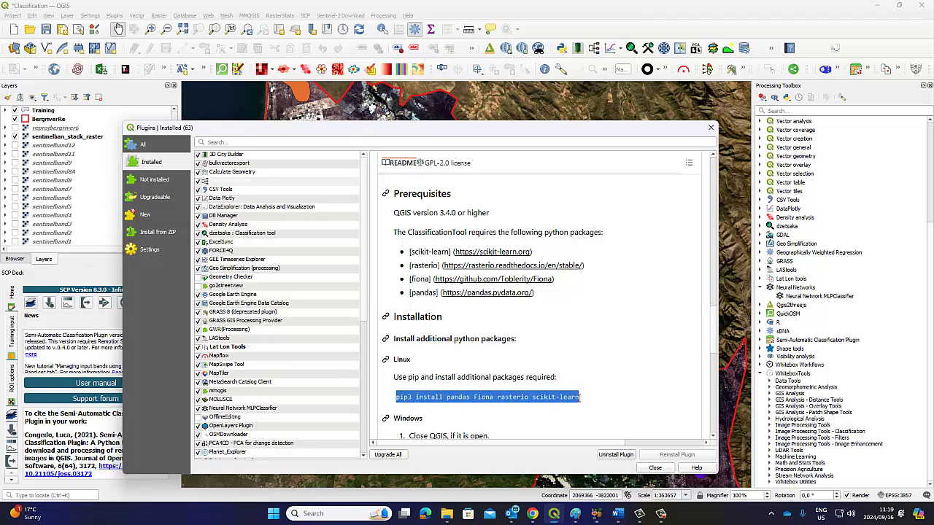
{"action": "right_click", "coordinate": [521, 399]}
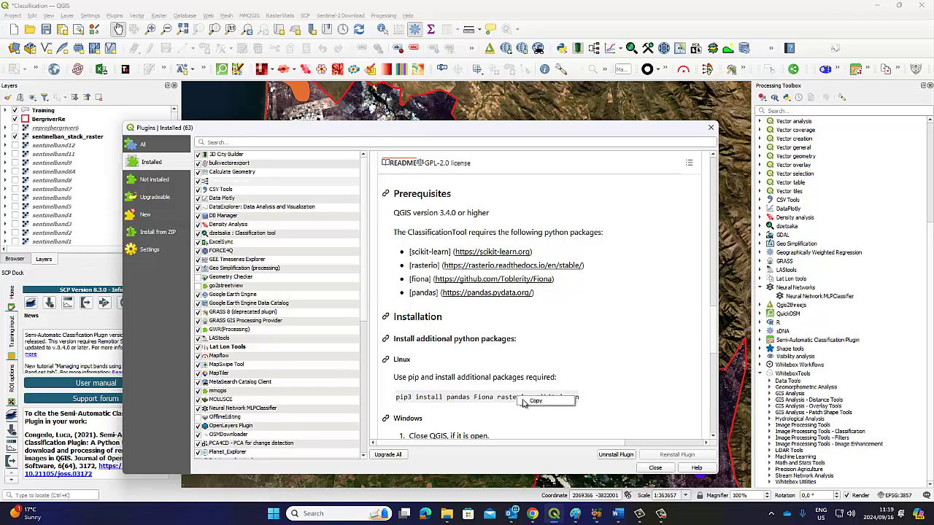
{"action": "left_click", "coordinate": [529, 402]}
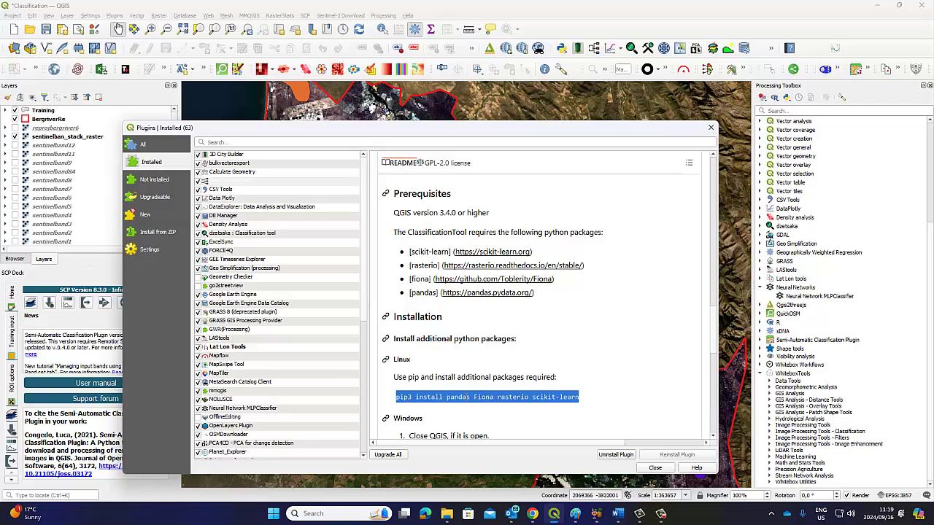
{"action": "left_click", "coordinate": [653, 467]}
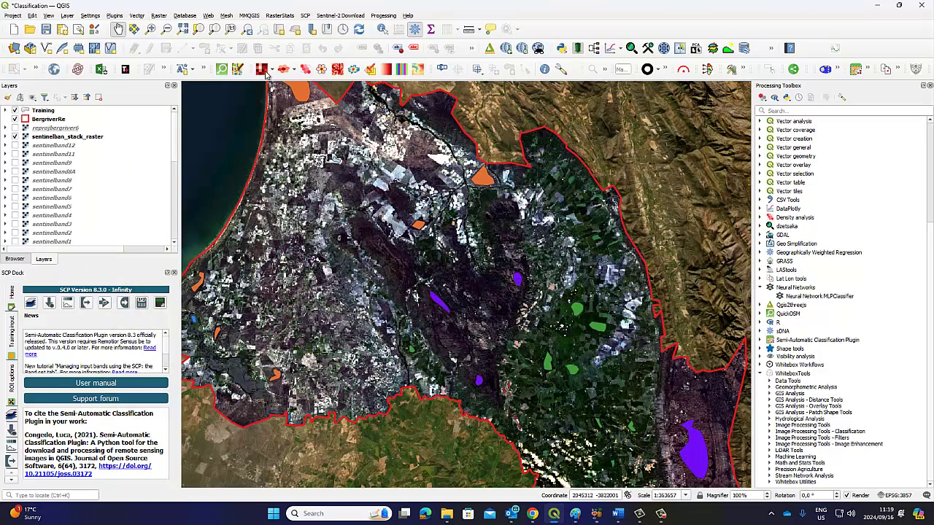
Enter "!pip3 install pandas Fiona rasterio scikit-learn" in the Python Console without running it, and highlight the leading exclamation mark.
{"action": "left_click", "coordinate": [114, 16]}
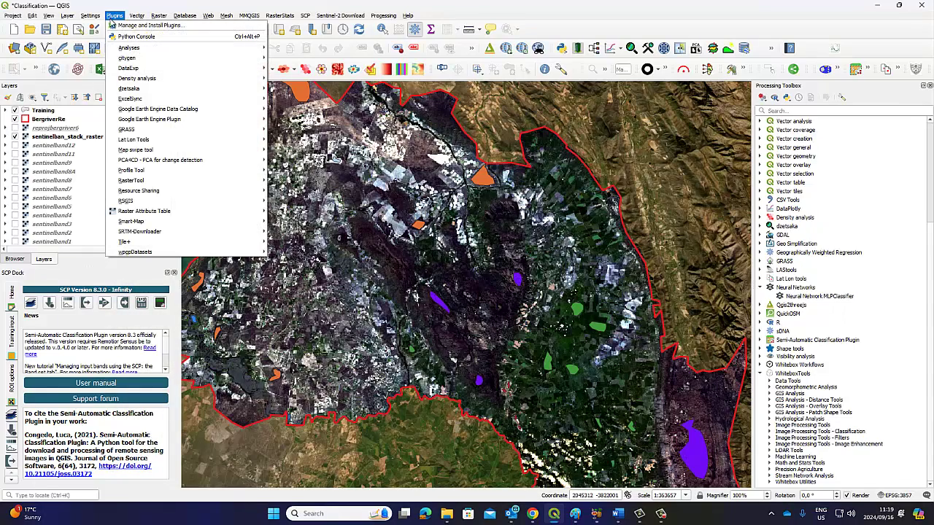
{"action": "left_click", "coordinate": [121, 38]}
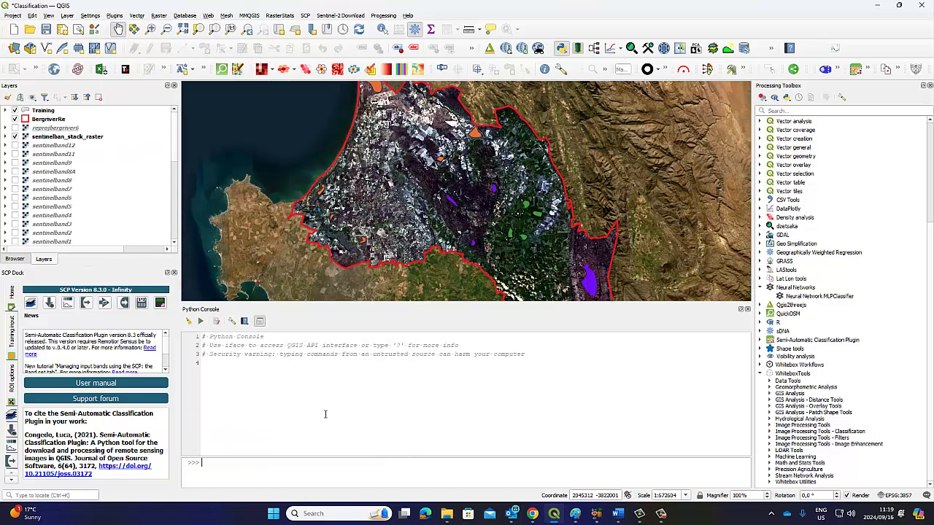
{"action": "left_click", "coordinate": [217, 466]}
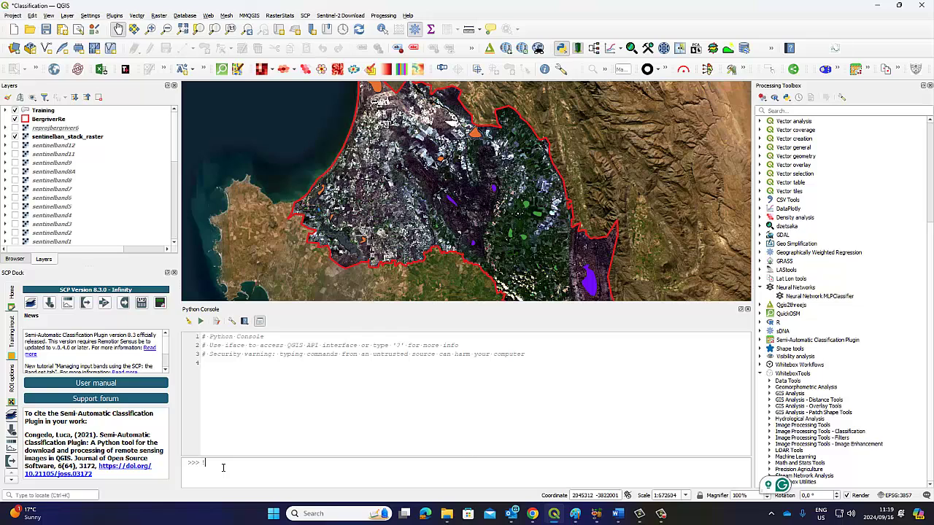
{"action": "type", "text": "!"}
{"action": "right_click", "coordinate": [223, 468]}
{"action": "left_click", "coordinate": [243, 494]}
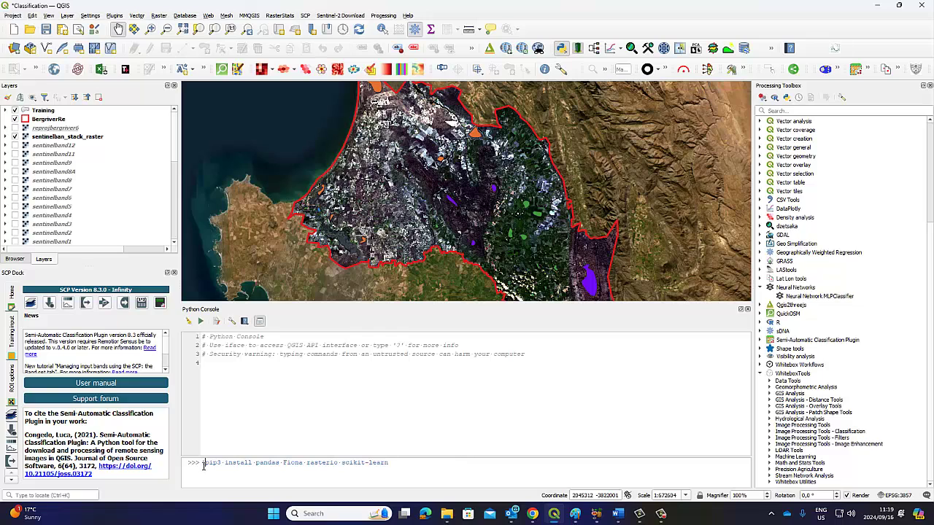
{"action": "left_click_drag", "start_coordinate": [204, 467], "coordinate": [200, 468]}
Close the SCP Dock and the Python Console.
{"action": "left_click", "coordinate": [175, 273]}
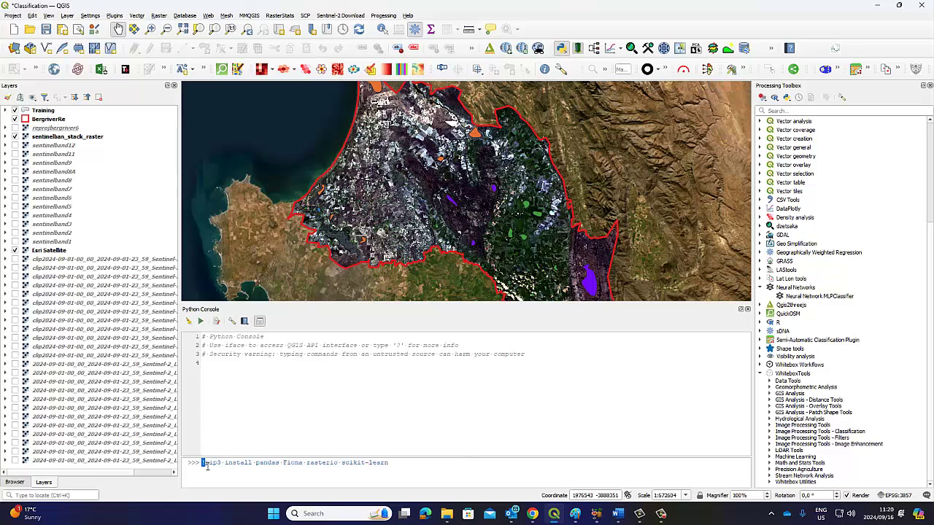
{"action": "left_click", "coordinate": [747, 308]}
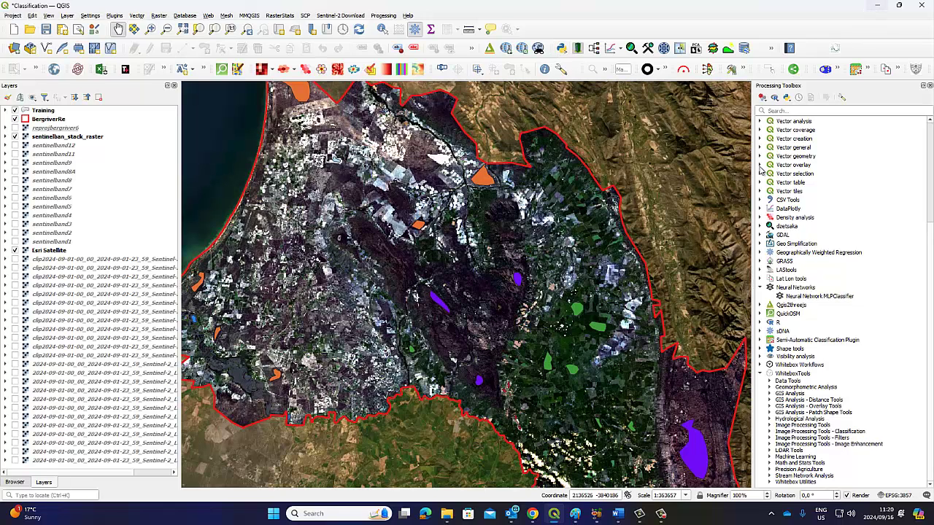
{"action": "left_click", "coordinate": [555, 515]}
{"action": "left_click", "coordinate": [556, 516]}
Open the ClassificationTool entry among the installed plugins and load its GitHub homepage.
{"action": "left_click", "coordinate": [114, 16]}
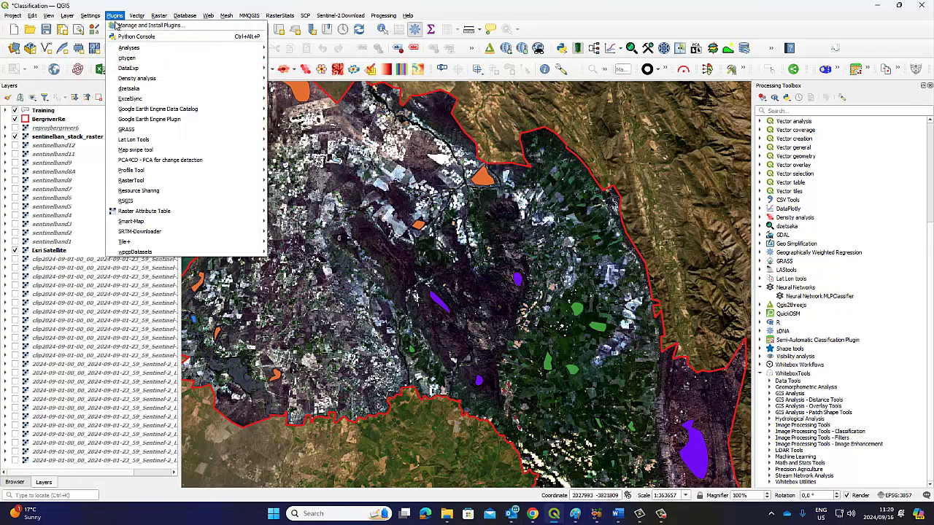
{"action": "mouse_move", "coordinate": [124, 71]}
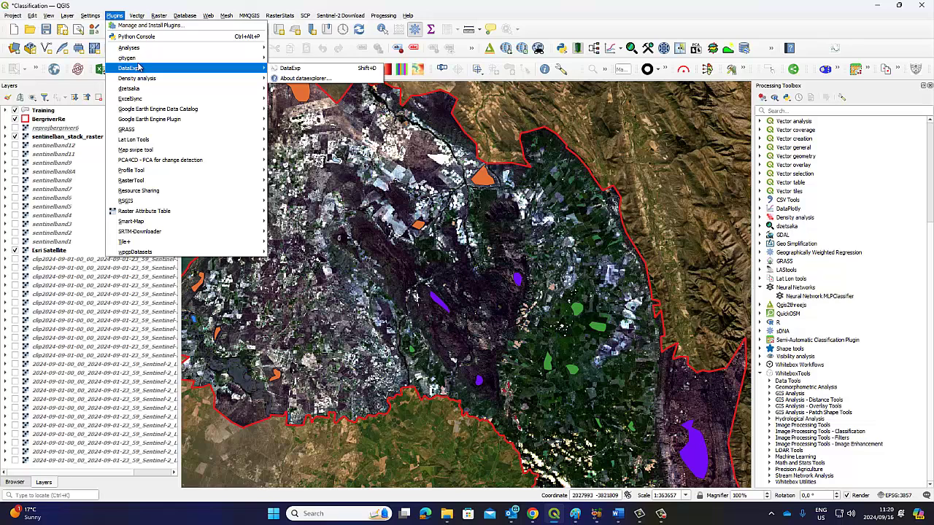
{"action": "left_click", "coordinate": [138, 24]}
{"action": "left_click", "coordinate": [235, 182]}
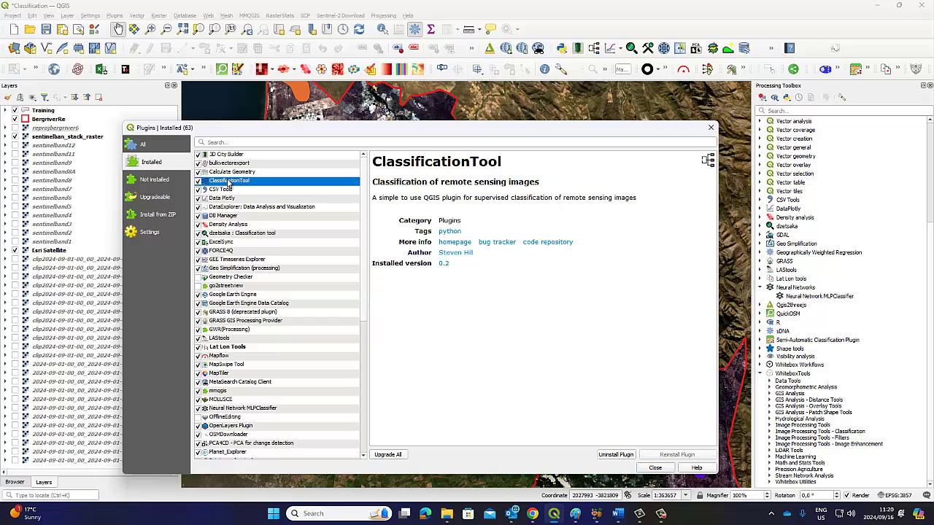
{"action": "left_click", "coordinate": [458, 247]}
{"action": "right_click", "coordinate": [458, 247]}
{"action": "left_click", "coordinate": [471, 248]}
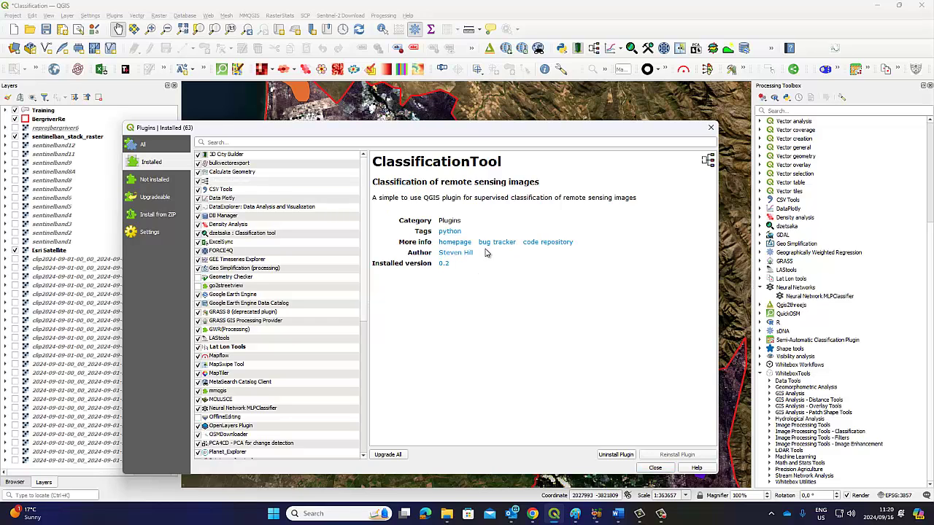
Review the ClassificationTool README's Python package prerequisites and its Linux and Windows installation instructions.
{"action": "scroll", "coordinate": [496, 302], "scroll_direction": "down", "scroll_amount": 4}
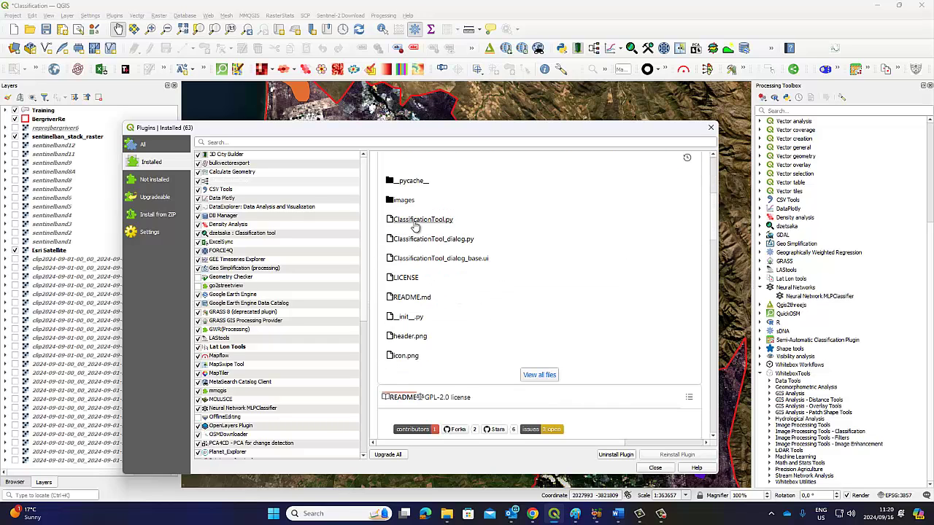
{"action": "scroll", "coordinate": [420, 249], "scroll_direction": "down", "scroll_amount": 6}
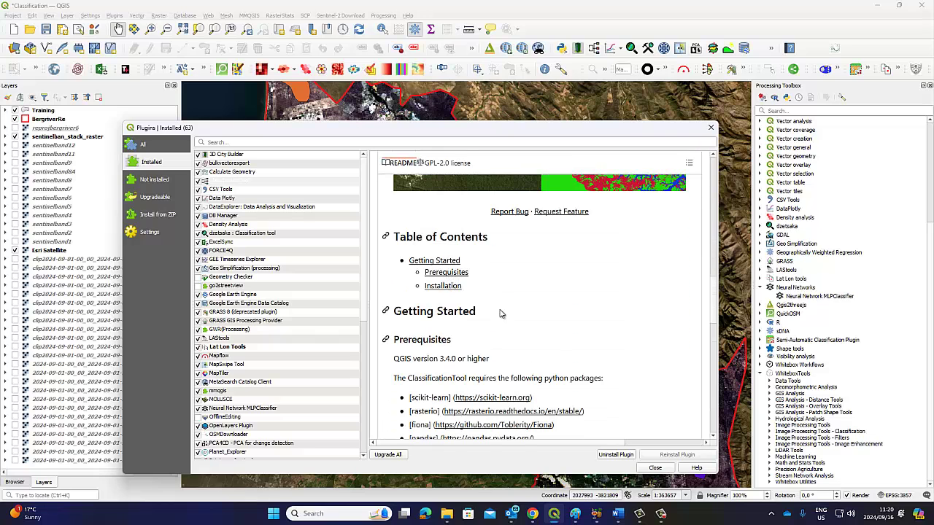
{"action": "scroll", "coordinate": [504, 315], "scroll_direction": "down", "scroll_amount": 3}
{"action": "scroll", "coordinate": [528, 357], "scroll_direction": "down", "scroll_amount": 8}
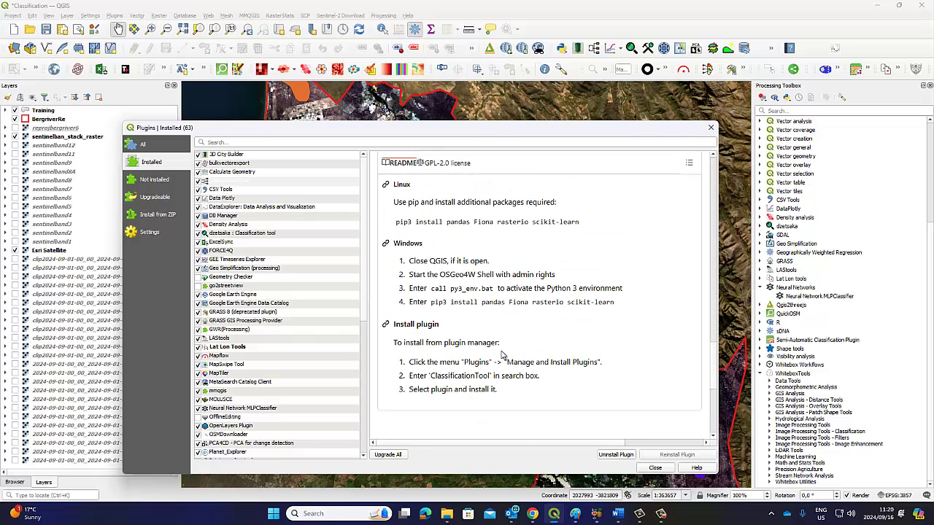
{"action": "scroll", "coordinate": [462, 305], "scroll_direction": "up", "scroll_amount": 15}
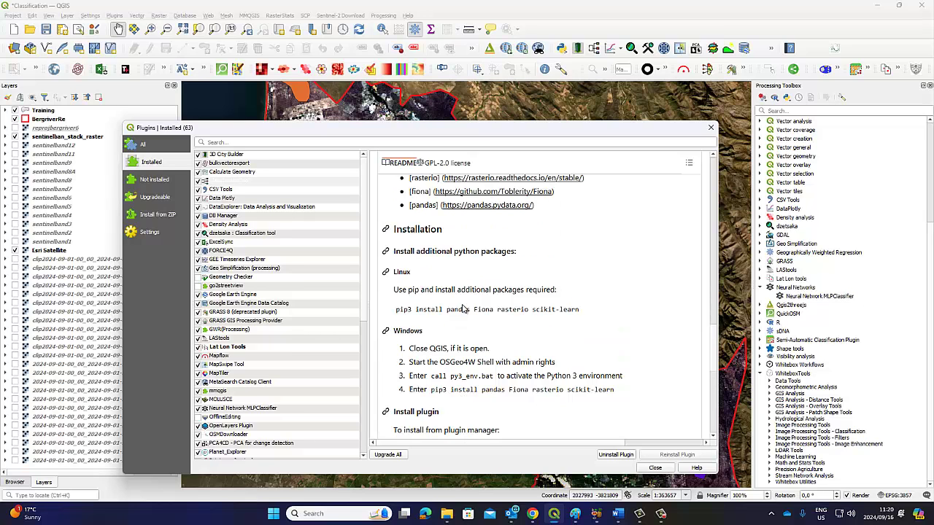
{"action": "scroll", "coordinate": [462, 308], "scroll_direction": "up", "scroll_amount": 12}
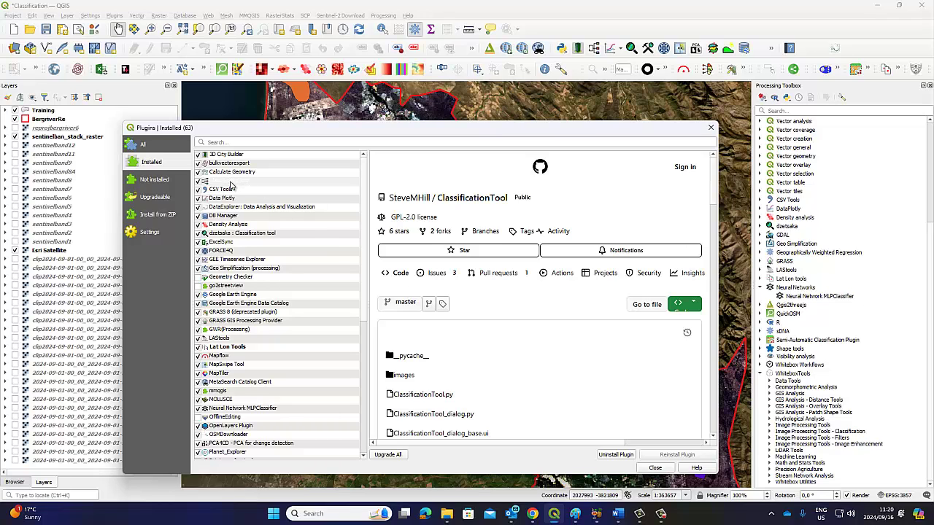
Open the dzetsaka plugin's GitHub homepage and highlight scikit-learn in the README's installation section.
{"action": "left_click", "coordinate": [219, 235]}
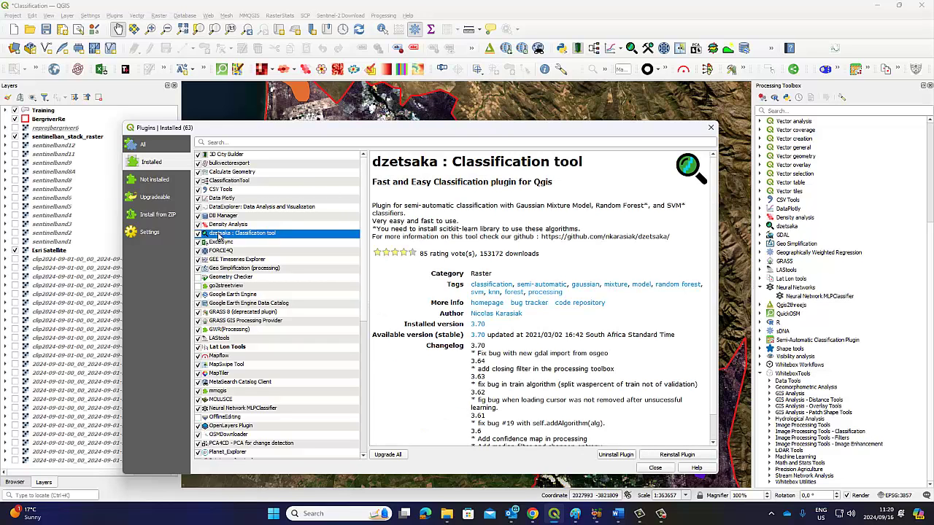
{"action": "left_click", "coordinate": [486, 303]}
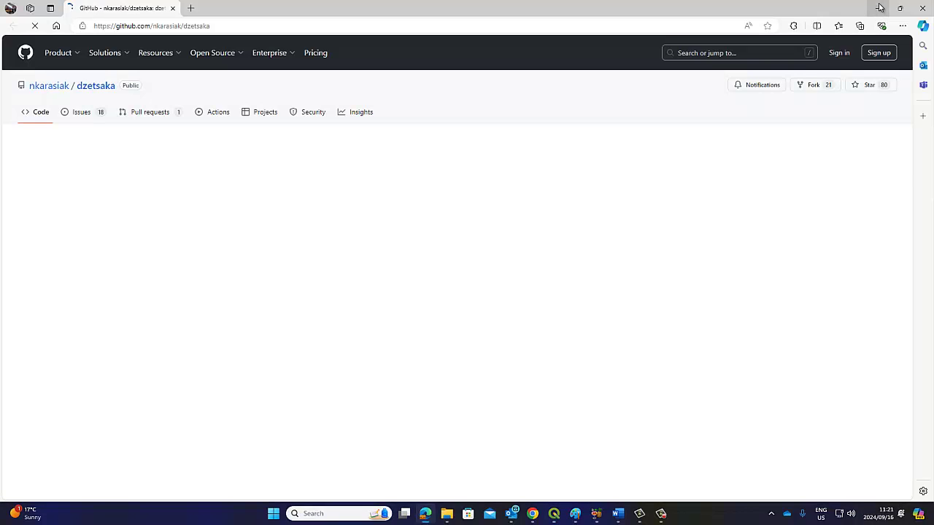
{"action": "scroll", "coordinate": [389, 161], "scroll_direction": "down", "scroll_amount": 3}
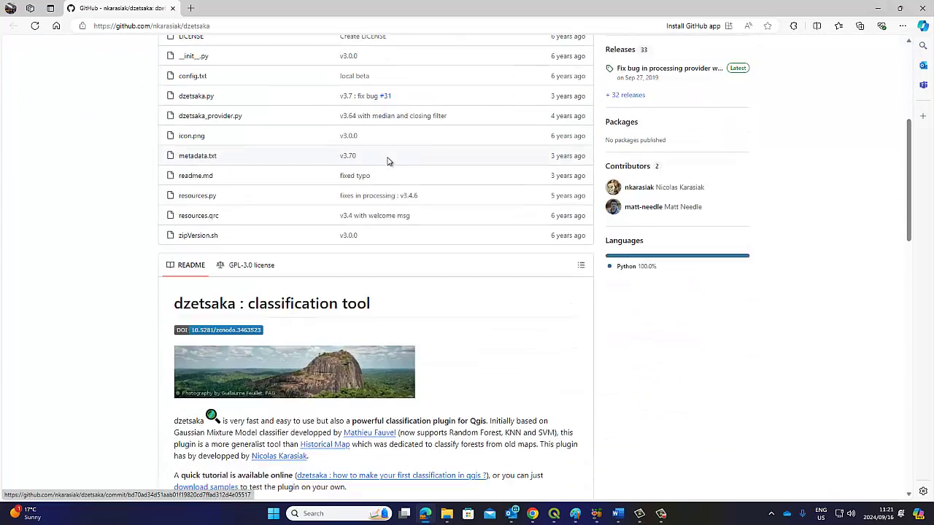
{"action": "scroll", "coordinate": [260, 225], "scroll_direction": "down", "scroll_amount": 3}
{"action": "scroll", "coordinate": [256, 307], "scroll_direction": "down", "scroll_amount": 2}
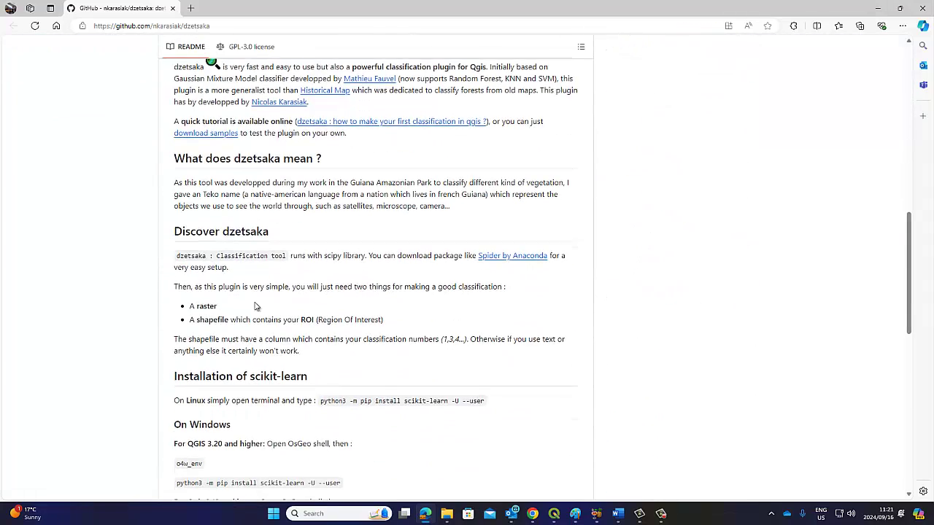
{"action": "scroll", "coordinate": [256, 306], "scroll_direction": "down", "scroll_amount": 2}
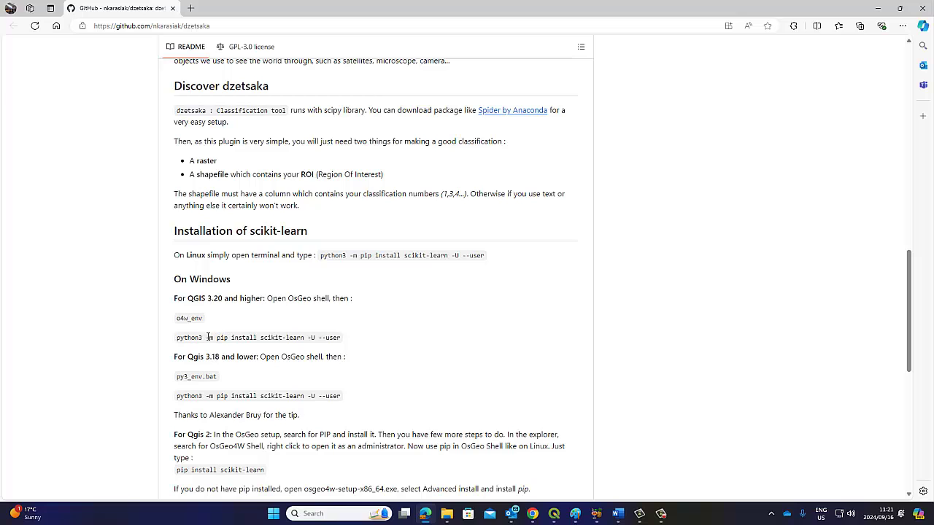
{"action": "scroll", "coordinate": [255, 357], "scroll_direction": "down", "scroll_amount": 3}
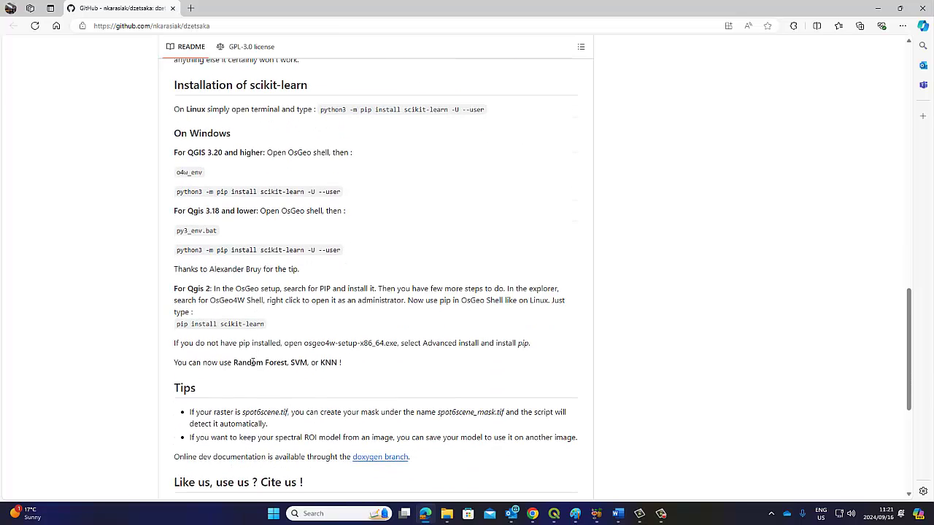
{"action": "left_click_drag", "start_coordinate": [265, 327], "coordinate": [220, 326]}
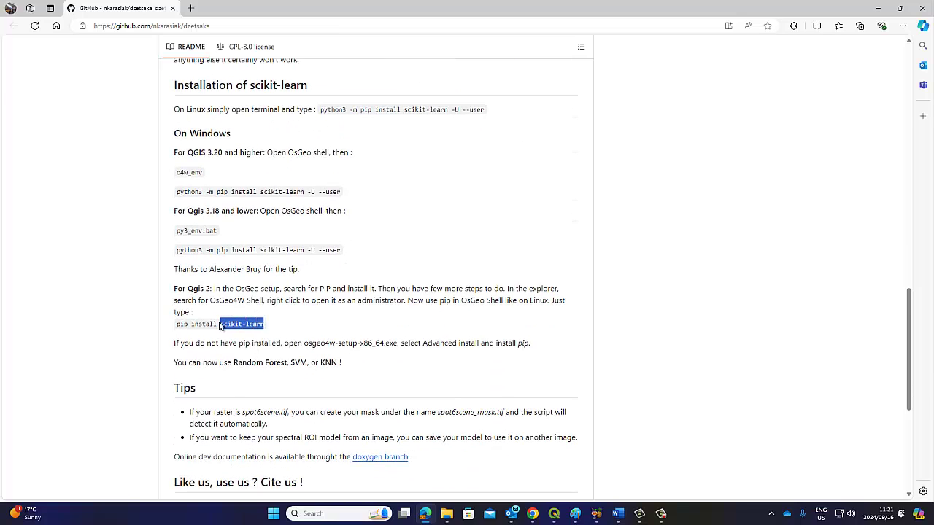
{"action": "left_click", "coordinate": [308, 304]}
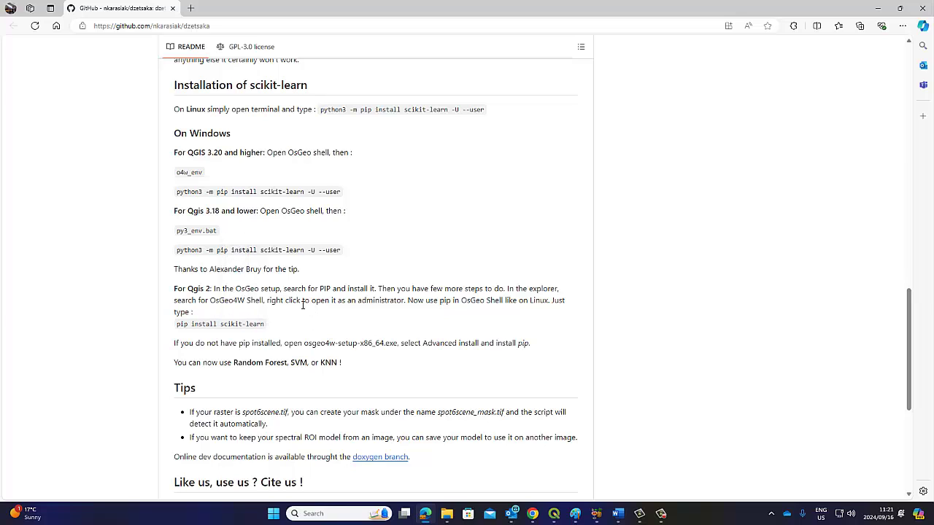
{"action": "left_click_drag", "start_coordinate": [261, 328], "coordinate": [220, 326]}
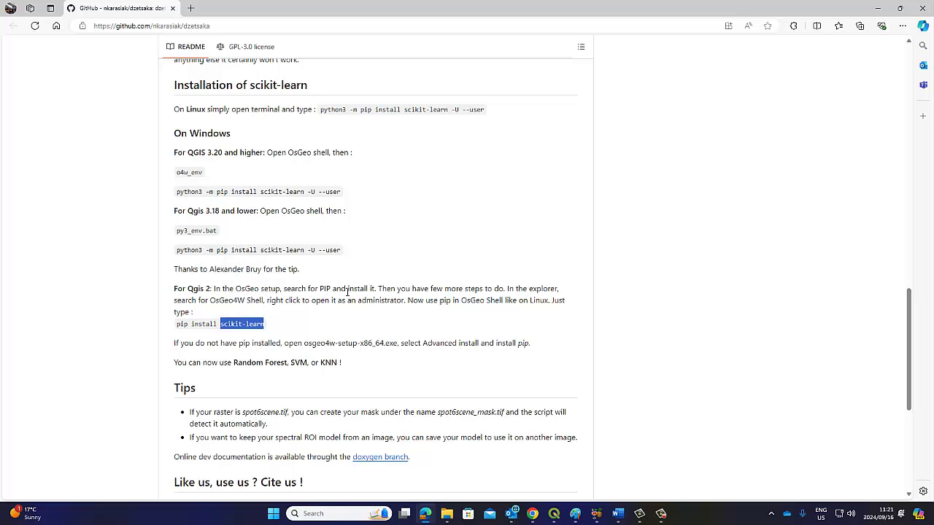
Review the dzetsaka README's tips, tutorial link and input requirements, and return to the dzetsaka entry in the QGIS plugin manager.
{"action": "scroll", "coordinate": [347, 291], "scroll_direction": "down", "scroll_amount": 5}
{"action": "scroll", "coordinate": [347, 296], "scroll_direction": "up", "scroll_amount": 1}
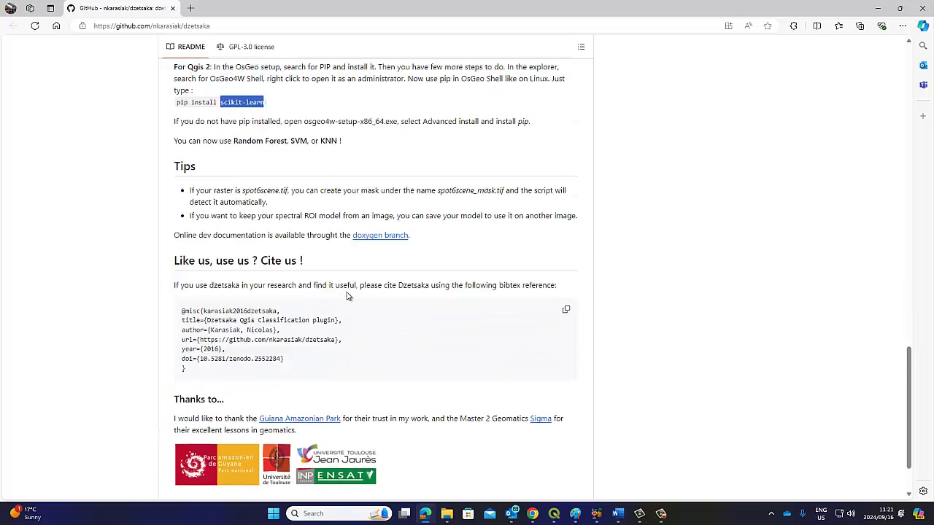
{"action": "scroll", "coordinate": [348, 296], "scroll_direction": "up", "scroll_amount": 15}
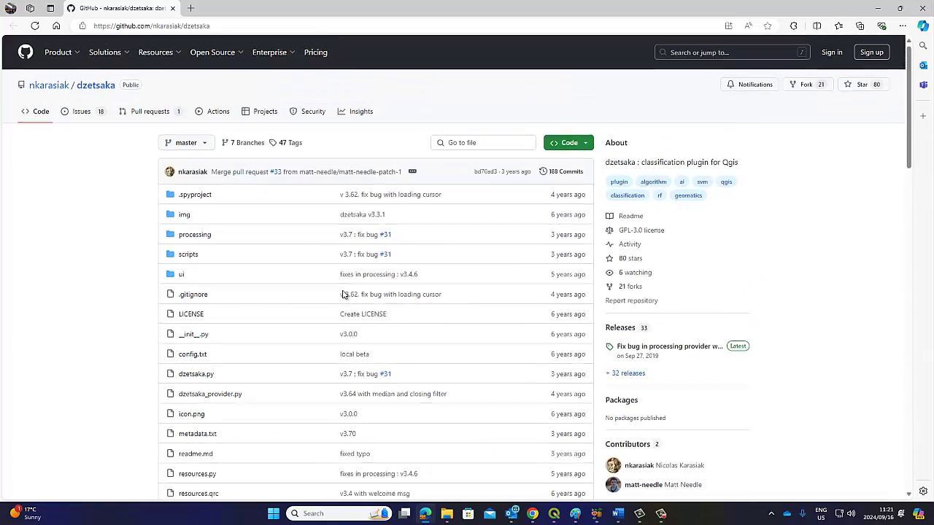
{"action": "scroll", "coordinate": [343, 294], "scroll_direction": "down", "scroll_amount": 6}
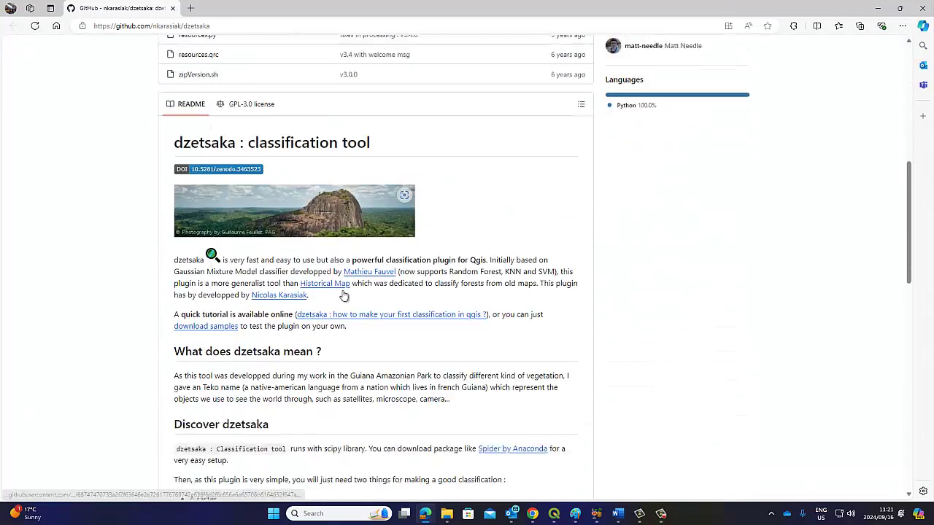
{"action": "scroll", "coordinate": [344, 296], "scroll_direction": "down", "scroll_amount": 1}
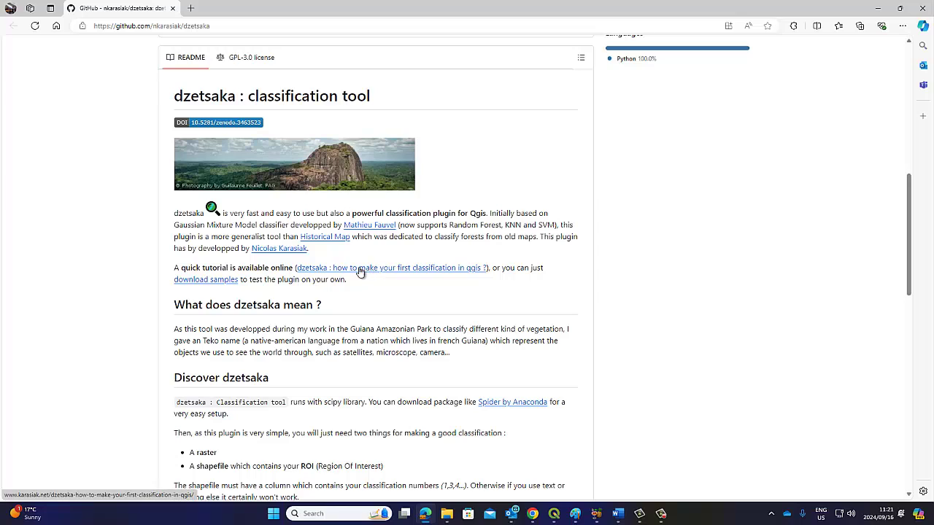
{"action": "scroll", "coordinate": [226, 300], "scroll_direction": "down", "scroll_amount": 3}
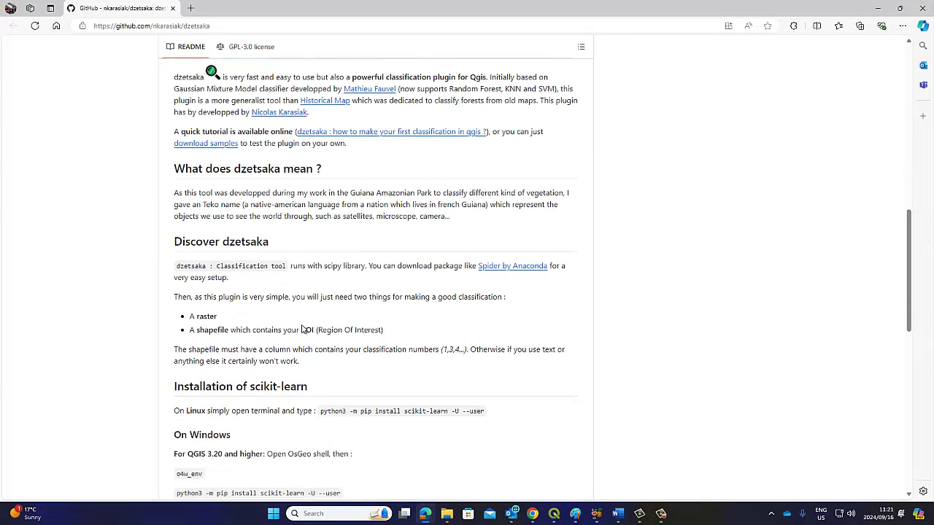
{"action": "scroll", "coordinate": [302, 267], "scroll_direction": "down", "scroll_amount": 2}
{"action": "scroll", "coordinate": [312, 326], "scroll_direction": "up", "scroll_amount": 8}
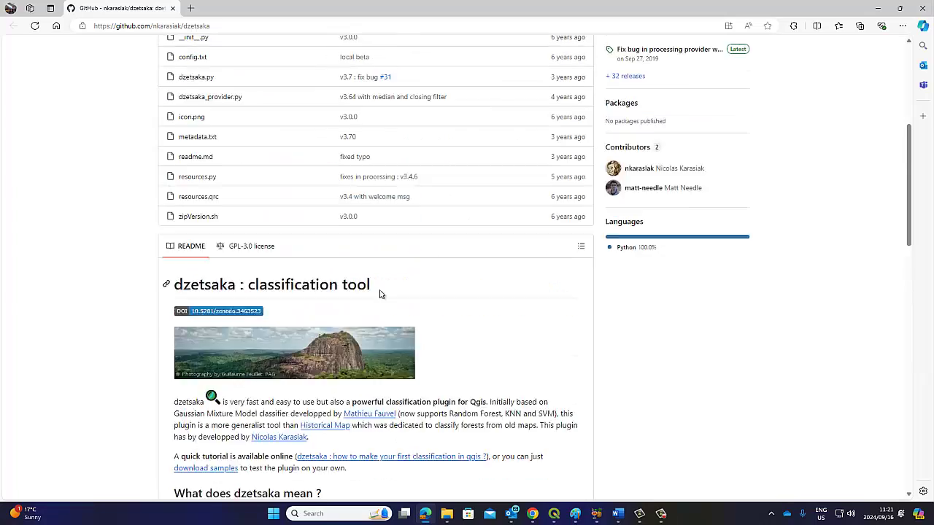
{"action": "left_click", "coordinate": [899, 8]}
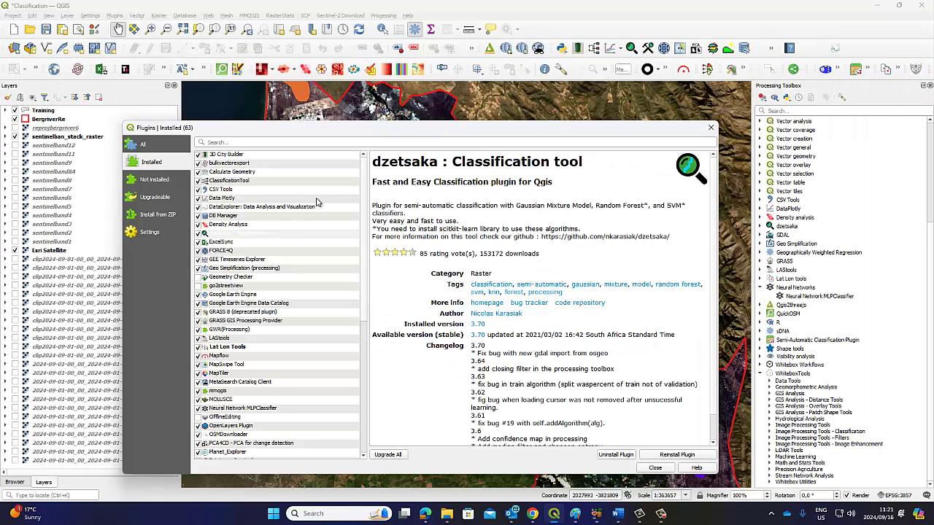
{"action": "left_click", "coordinate": [217, 233]}
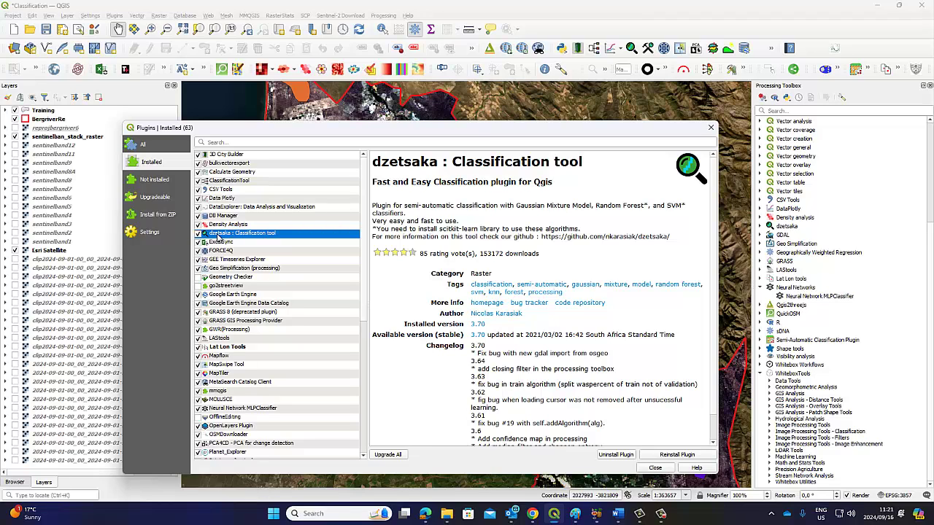
Open the installation instructions in the Neural Network MLPClassifier plugin's online documentation.
{"action": "left_click", "coordinate": [253, 408]}
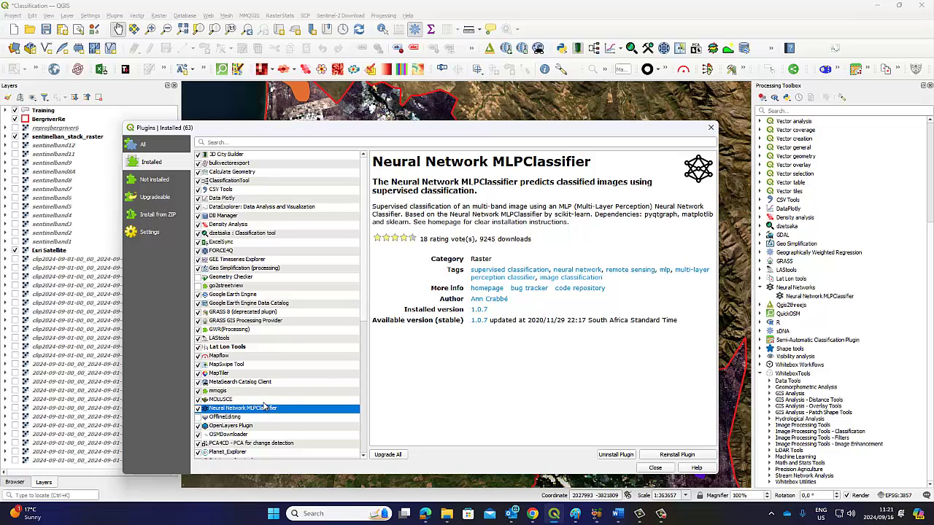
{"action": "left_click", "coordinate": [483, 289]}
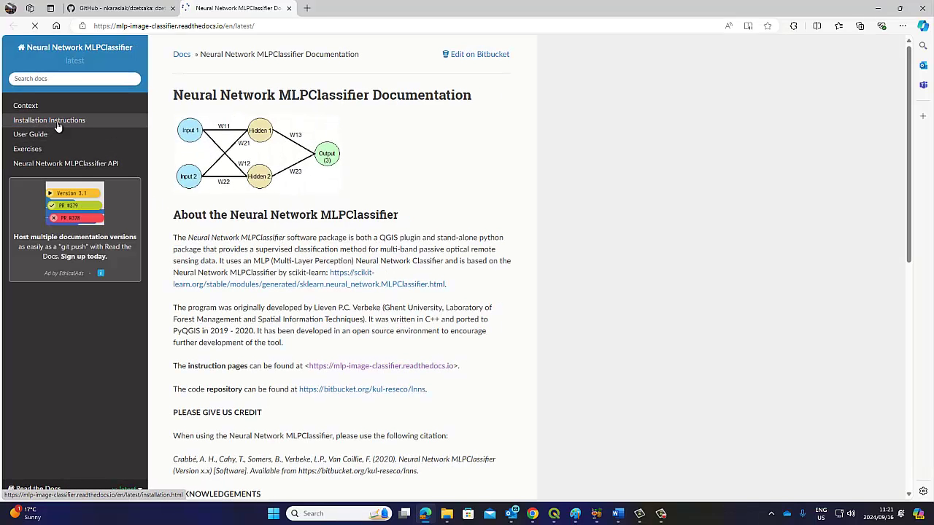
{"action": "left_click", "coordinate": [55, 123]}
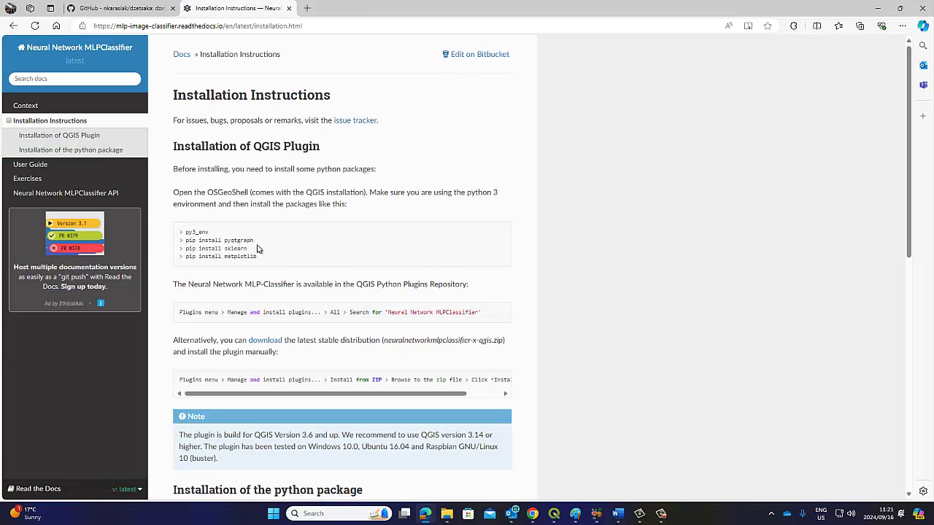
Highlight the pip install commands for pyqtgraph, sklearn and matplotlib, review the remaining instructions, and return to the QGIS plugin manager.
{"action": "left_click_drag", "start_coordinate": [257, 244], "coordinate": [182, 243]}
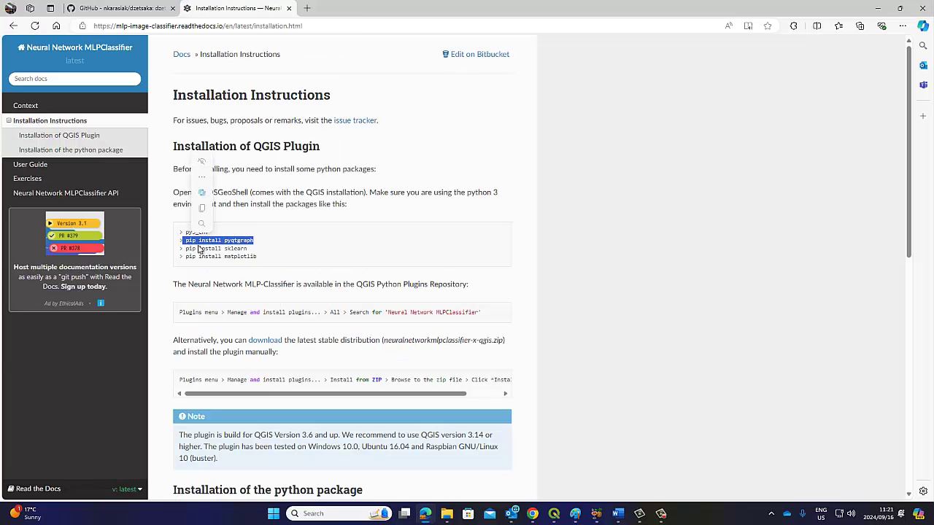
{"action": "left_click", "coordinate": [270, 259]}
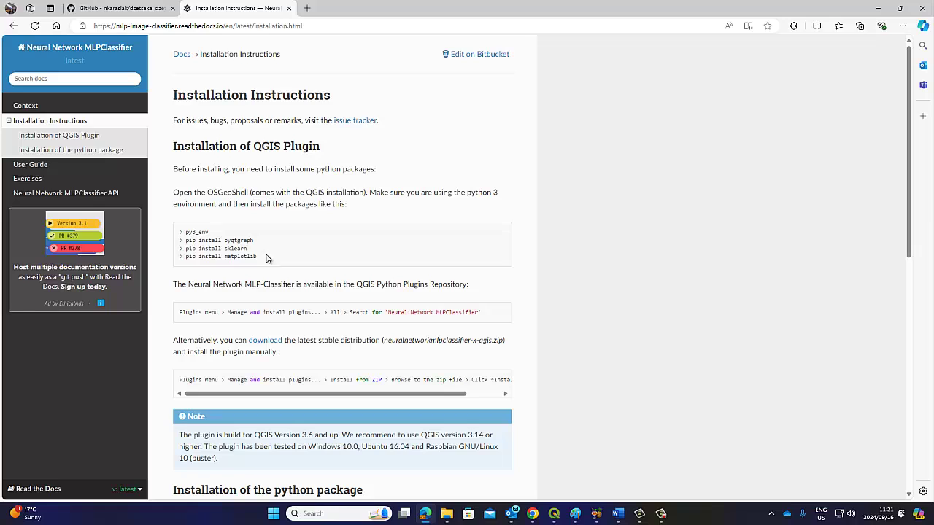
{"action": "left_click_drag", "start_coordinate": [268, 259], "coordinate": [180, 240]}
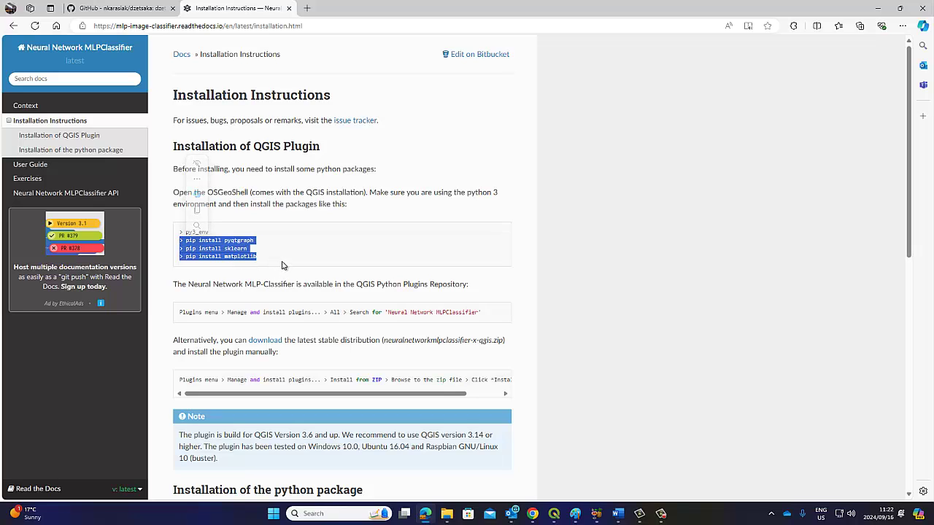
{"action": "scroll", "coordinate": [284, 266], "scroll_direction": "down", "scroll_amount": 7}
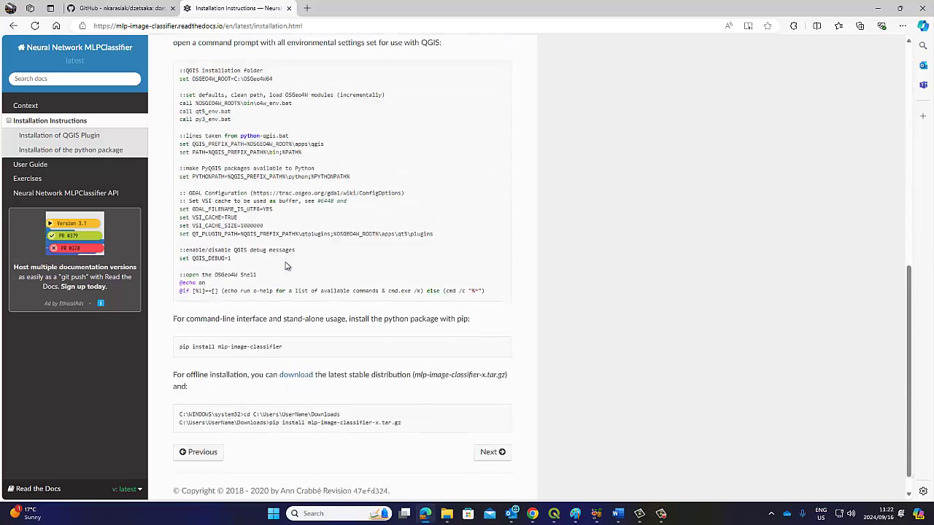
{"action": "scroll", "coordinate": [287, 266], "scroll_direction": "up", "scroll_amount": 8}
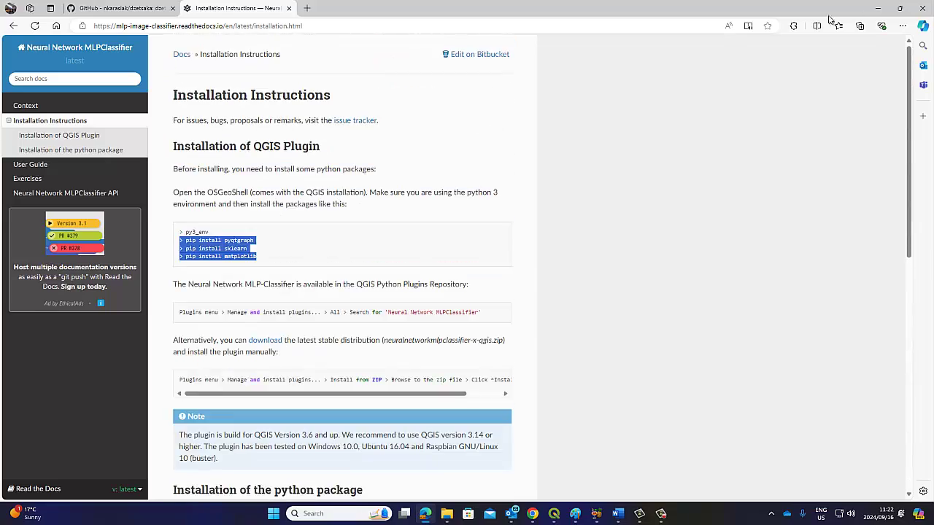
{"action": "left_click", "coordinate": [877, 8]}
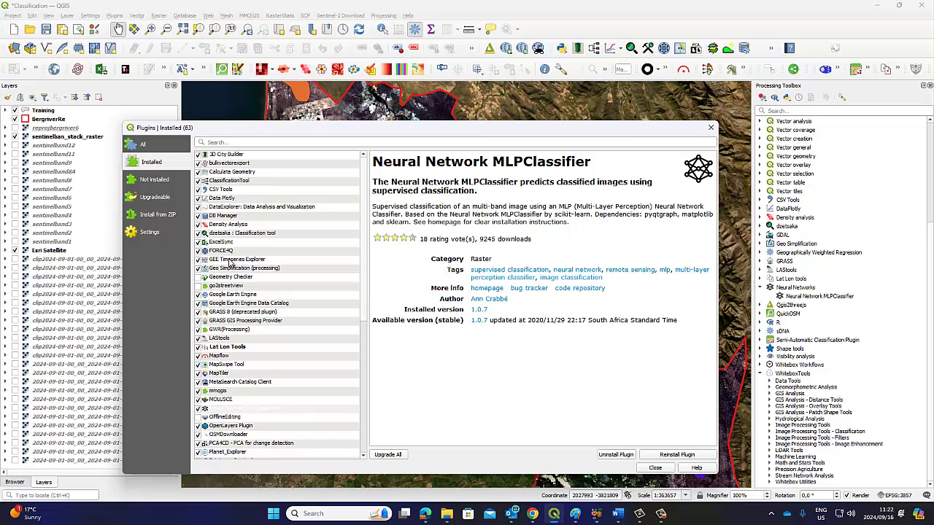
Open the homepage of the Semi-Automatic Classification Plugin from its entry among the installed plugins.
{"action": "scroll", "coordinate": [265, 376], "scroll_direction": "down", "scroll_amount": 2}
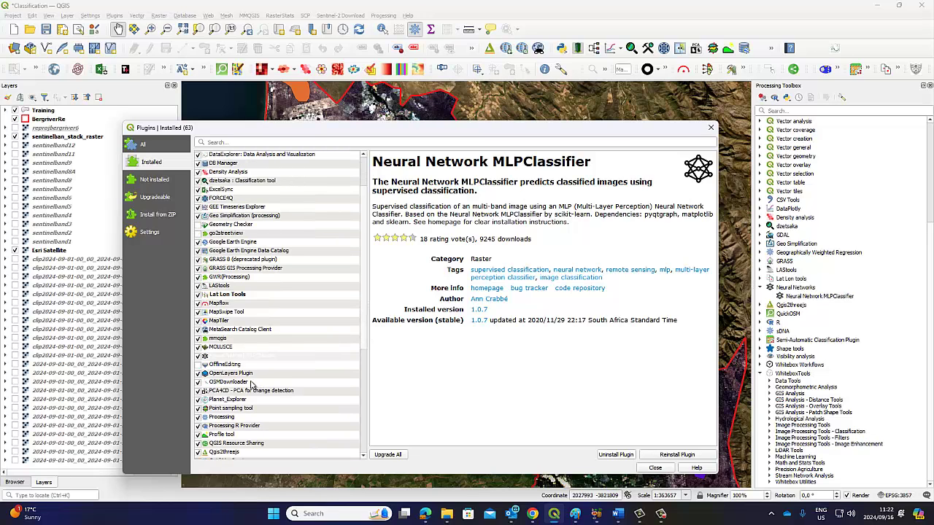
{"action": "left_click", "coordinate": [246, 357]}
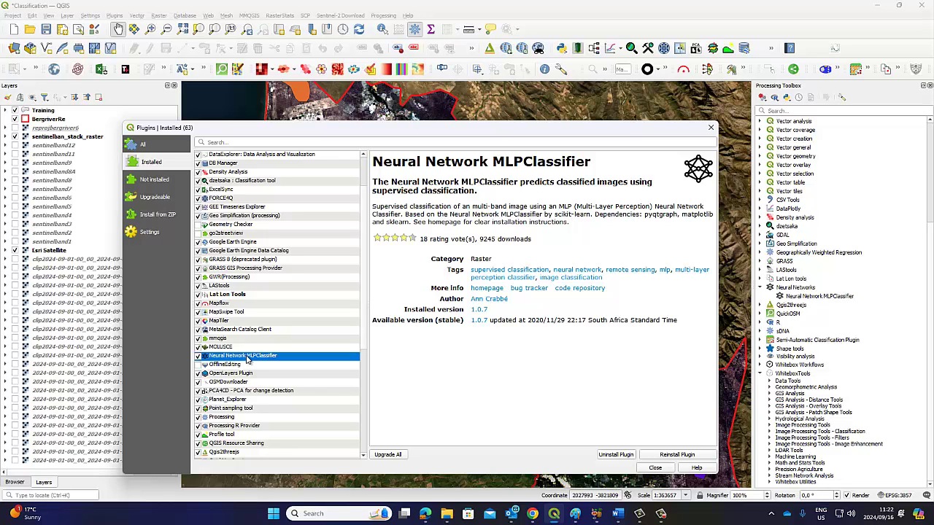
{"action": "scroll", "coordinate": [250, 406], "scroll_direction": "down", "scroll_amount": 4}
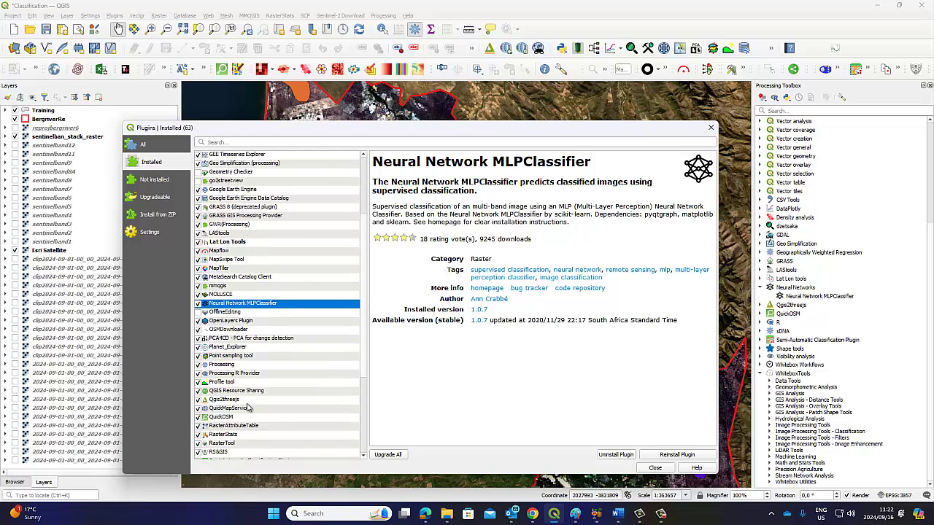
{"action": "scroll", "coordinate": [259, 416], "scroll_direction": "down", "scroll_amount": 1}
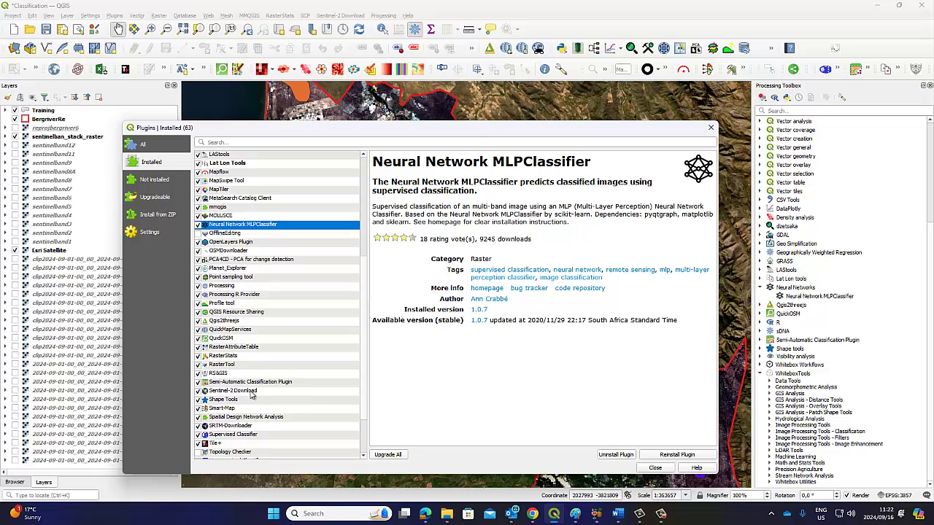
{"action": "left_click", "coordinate": [247, 384]}
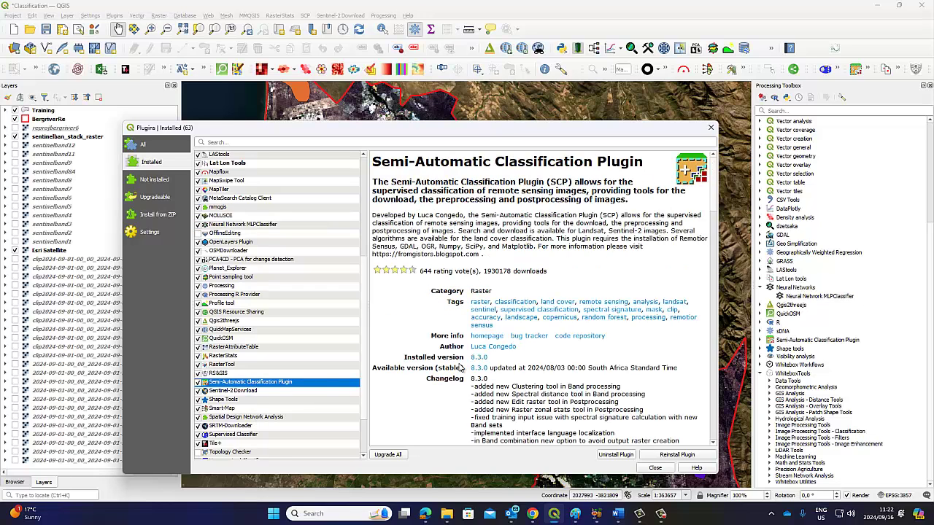
{"action": "left_click", "coordinate": [483, 337]}
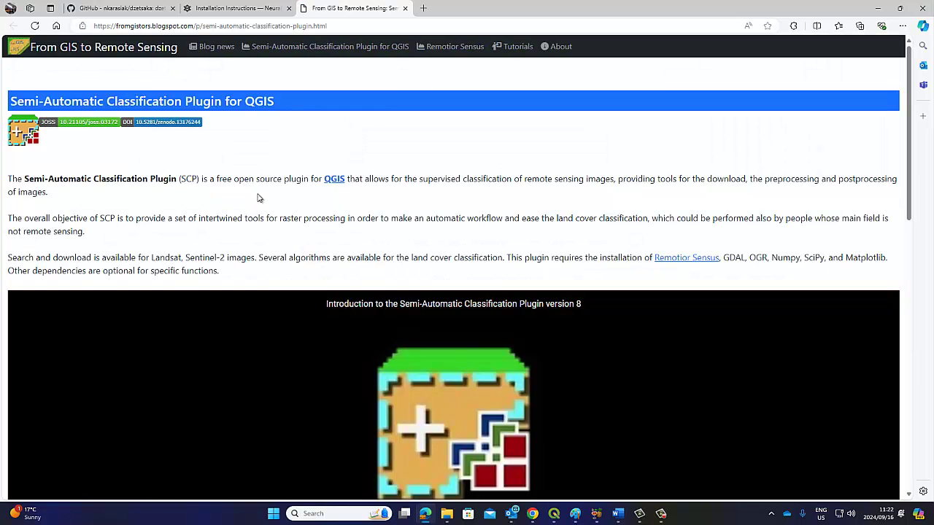
Review the Semi-Automatic Classification Plugin page down to its installation, user manual and tutorial links, and return to the QGIS plugin manager.
{"action": "scroll", "coordinate": [270, 216], "scroll_direction": "down", "scroll_amount": 5}
{"action": "scroll", "coordinate": [271, 217], "scroll_direction": "down", "scroll_amount": 3}
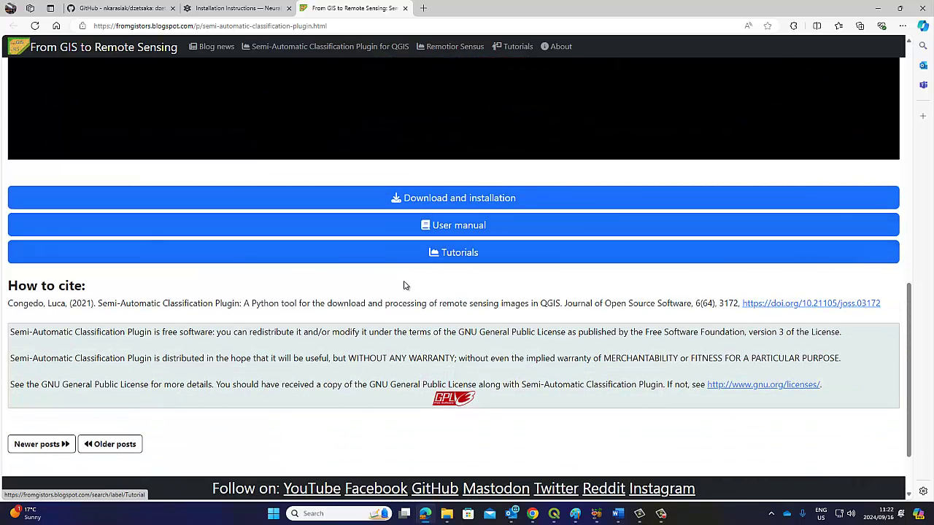
{"action": "left_click", "coordinate": [879, 7]}
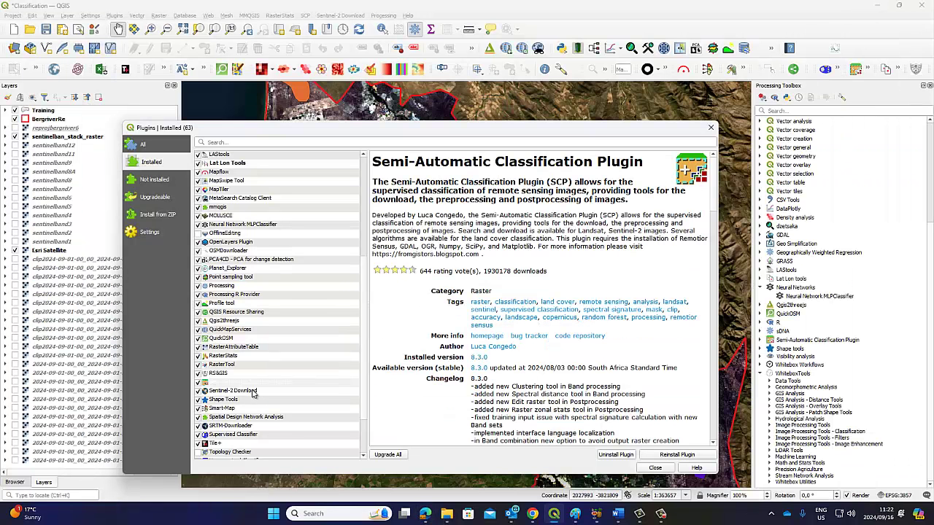
Open the Supervised Classifier plugin's homepage and go to its solution for the missing sklearn module.
{"action": "left_click", "coordinate": [250, 436]}
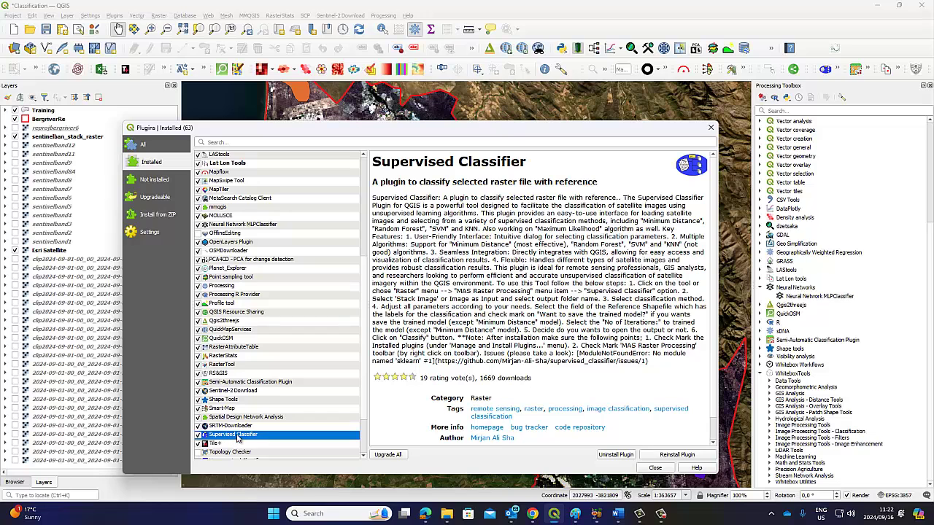
{"action": "left_click", "coordinate": [486, 427]}
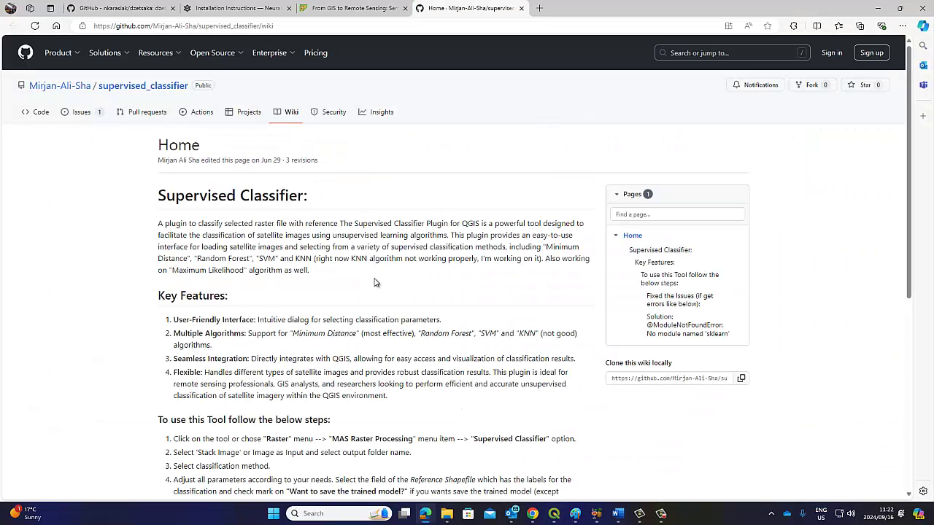
{"action": "scroll", "coordinate": [375, 283], "scroll_direction": "down", "scroll_amount": 5}
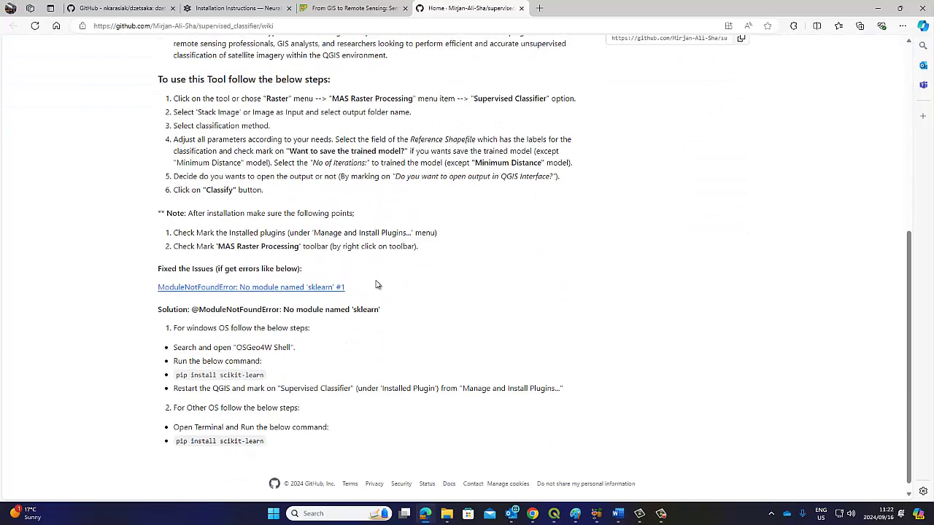
Highlight scikit-learn in the Windows and other-OS pip install commands, and return to the QGIS plugin manager.
{"action": "left_click_drag", "start_coordinate": [263, 374], "coordinate": [220, 375]}
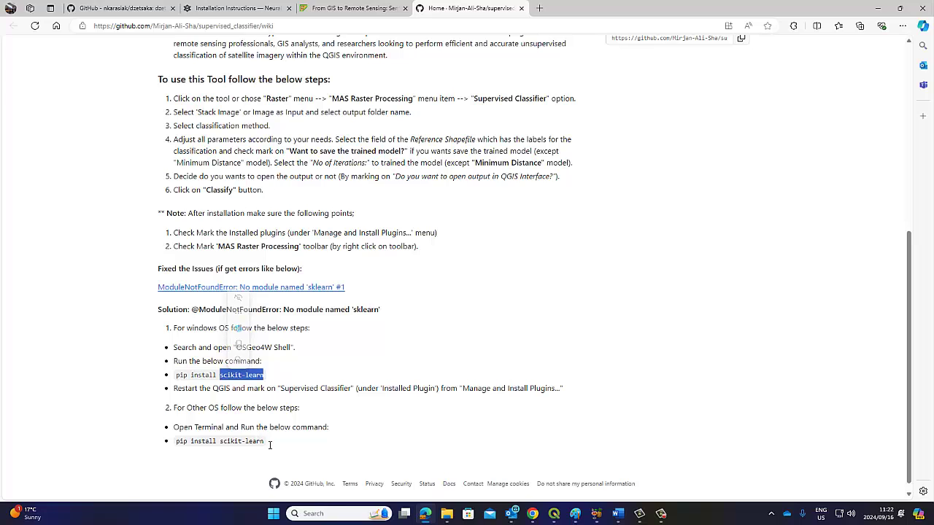
{"action": "left_click_drag", "start_coordinate": [263, 440], "coordinate": [222, 447]}
{"action": "right_click", "coordinate": [223, 447]}
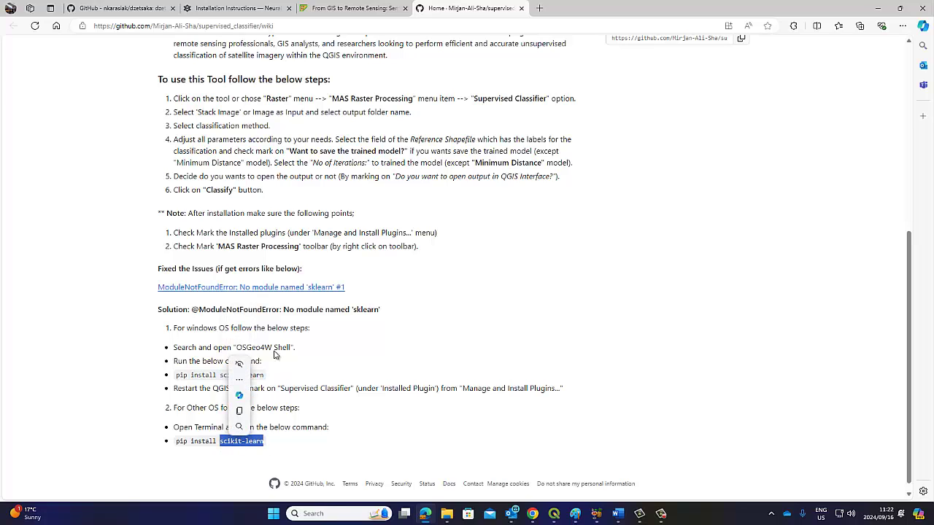
{"action": "left_click", "coordinate": [338, 430]}
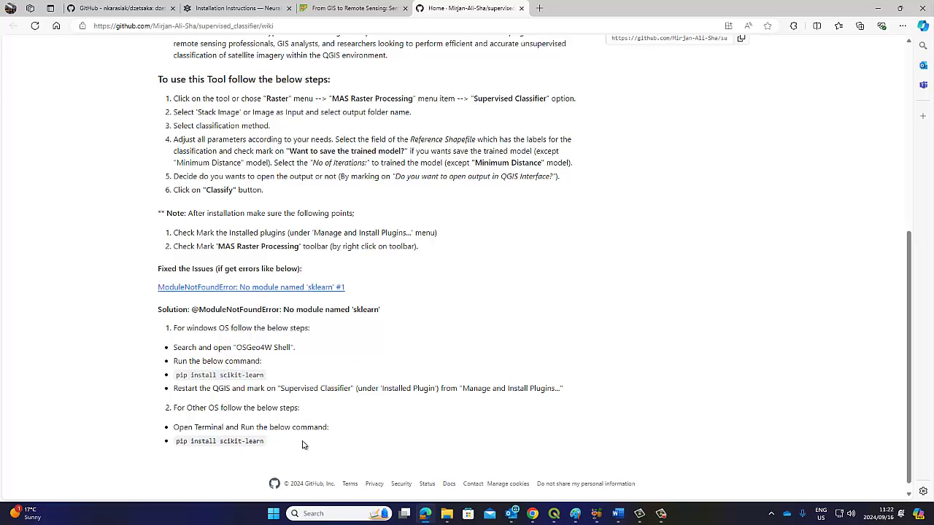
{"action": "left_click_drag", "start_coordinate": [265, 442], "coordinate": [223, 441]}
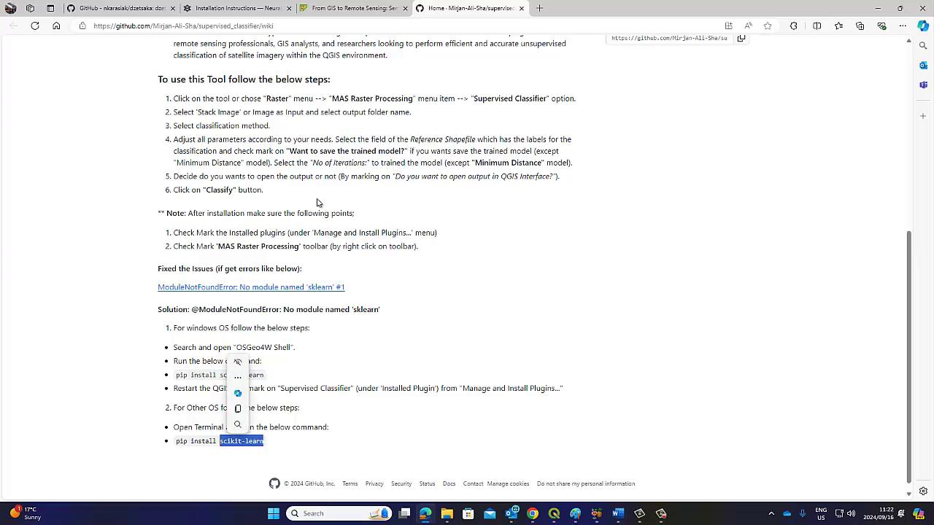
{"action": "scroll", "coordinate": [347, 208], "scroll_direction": "up", "scroll_amount": 5}
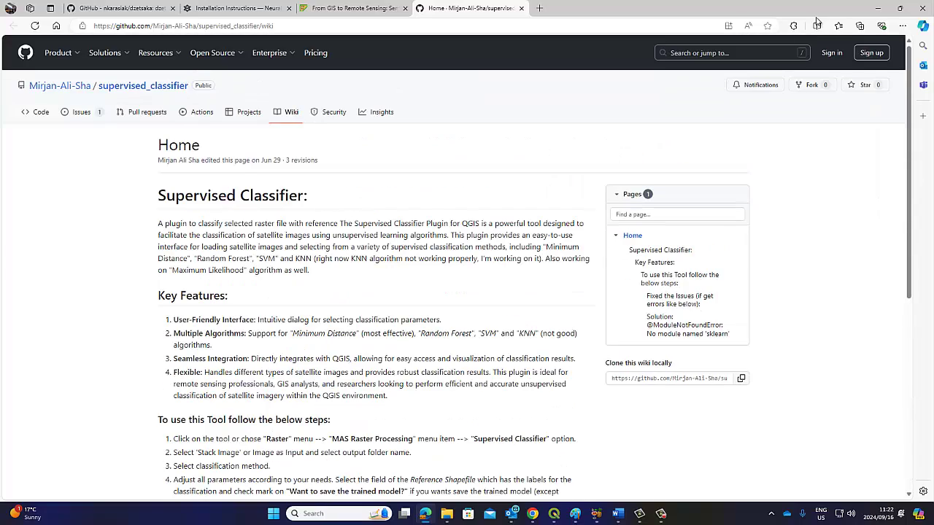
{"action": "left_click", "coordinate": [878, 9]}
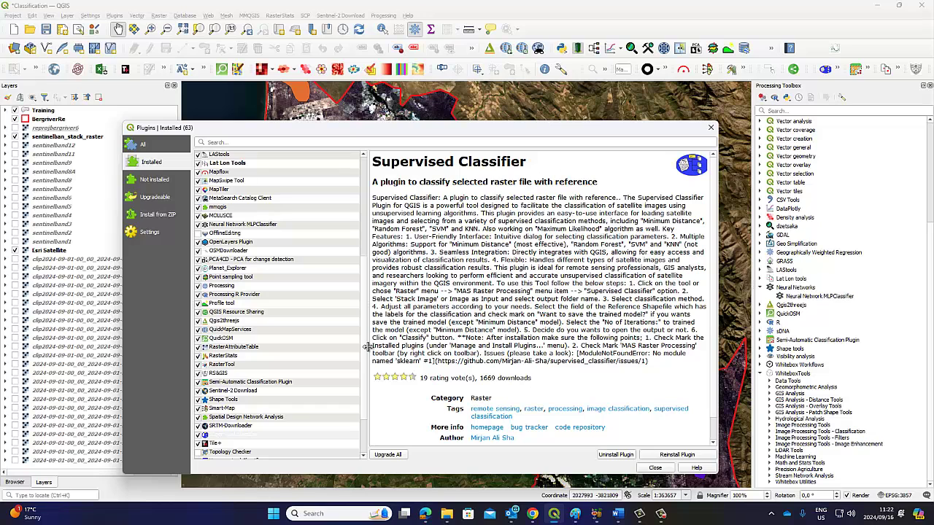
Open the homepage of WhiteboxTools for QGIS from its entry among the installed plugins.
{"action": "scroll", "coordinate": [313, 372], "scroll_direction": "down", "scroll_amount": 3}
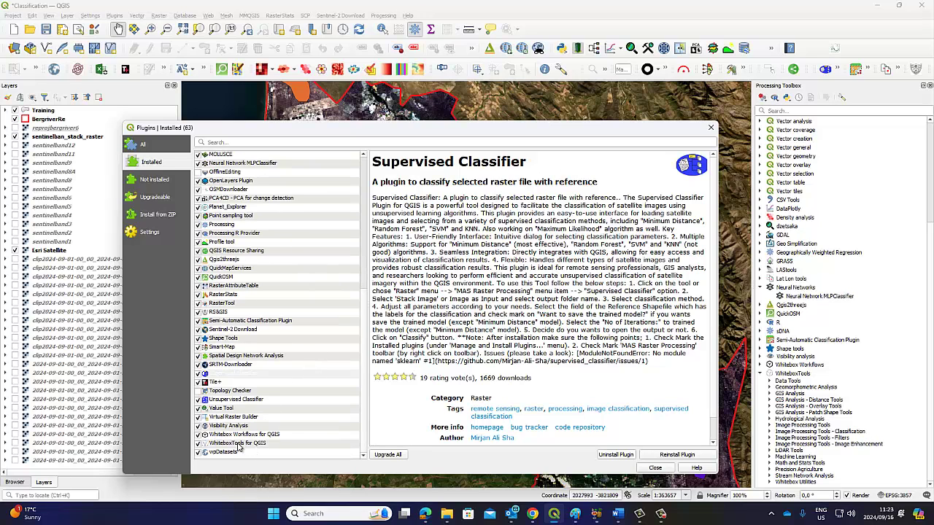
{"action": "left_click", "coordinate": [237, 444]}
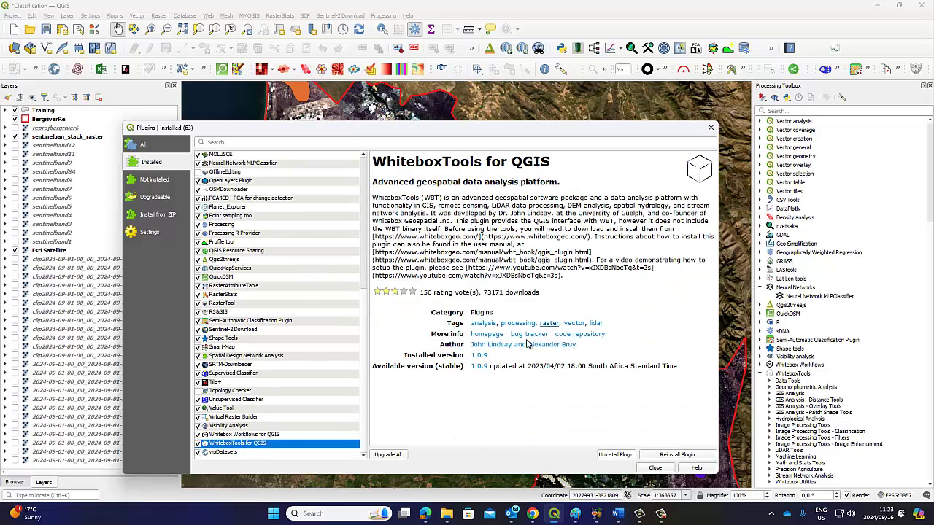
{"action": "left_click", "coordinate": [494, 338]}
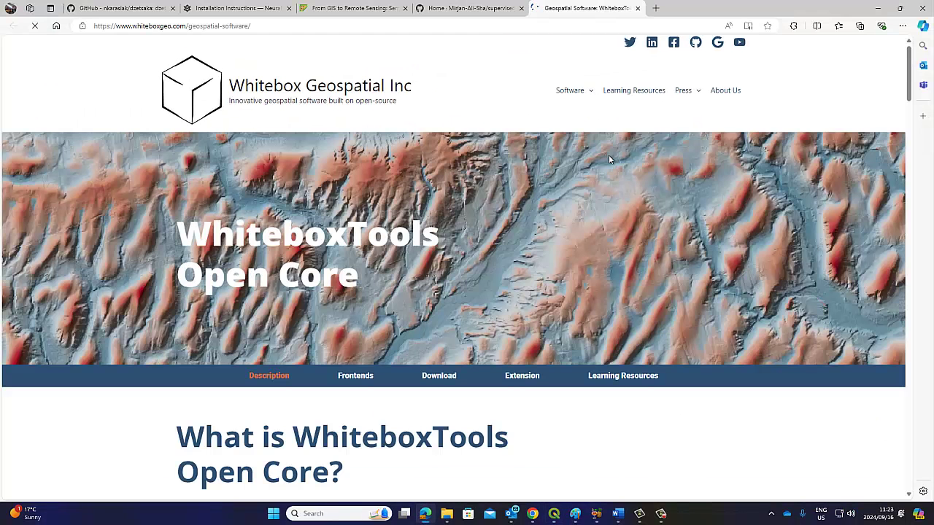
Review the WhiteboxTools Open Core page's description, application areas and example features, and return to the QGIS plugin manager.
{"action": "scroll", "coordinate": [516, 282], "scroll_direction": "down", "scroll_amount": 3}
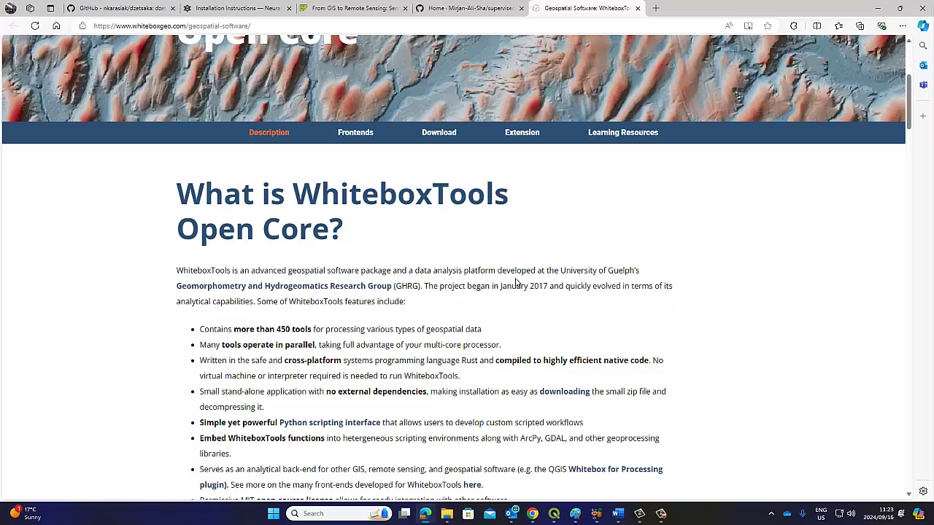
{"action": "scroll", "coordinate": [515, 282], "scroll_direction": "down", "scroll_amount": 10}
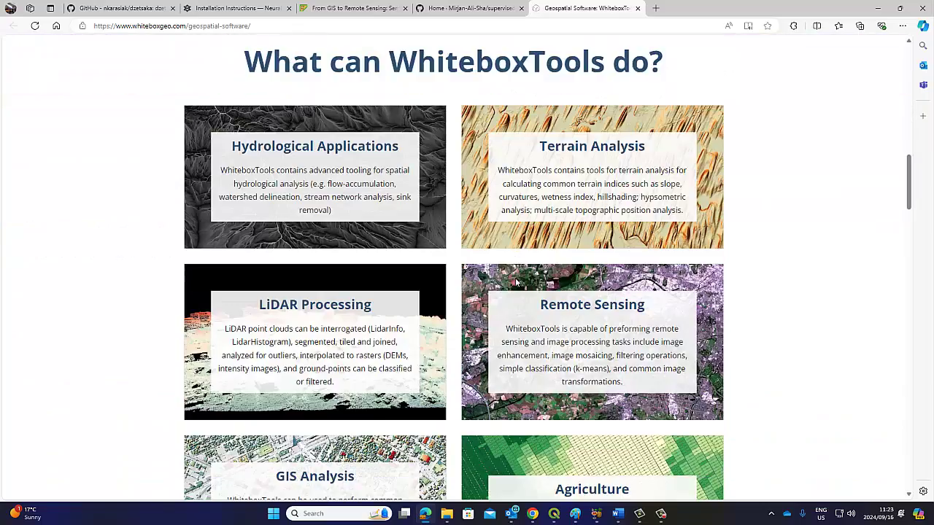
{"action": "scroll", "coordinate": [515, 283], "scroll_direction": "down", "scroll_amount": 2}
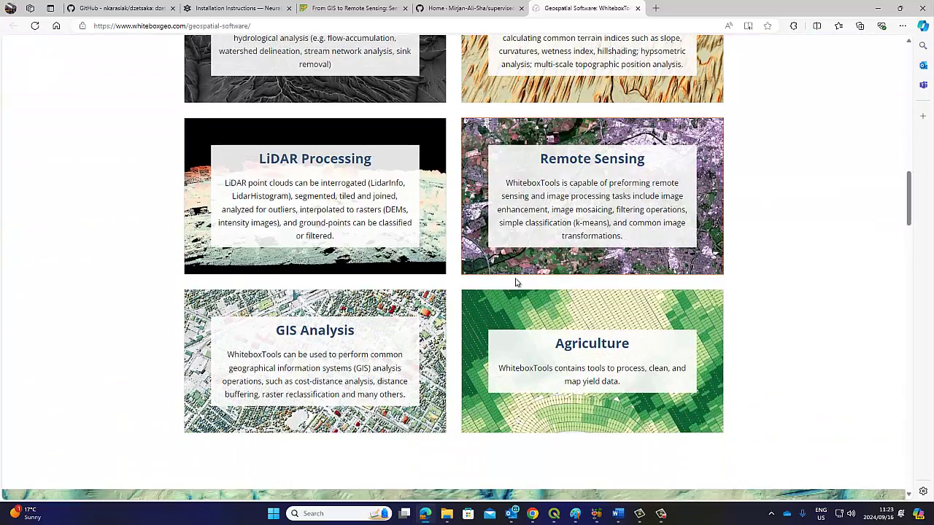
{"action": "scroll", "coordinate": [515, 282], "scroll_direction": "down", "scroll_amount": 4}
{"action": "scroll", "coordinate": [515, 282], "scroll_direction": "down", "scroll_amount": 6}
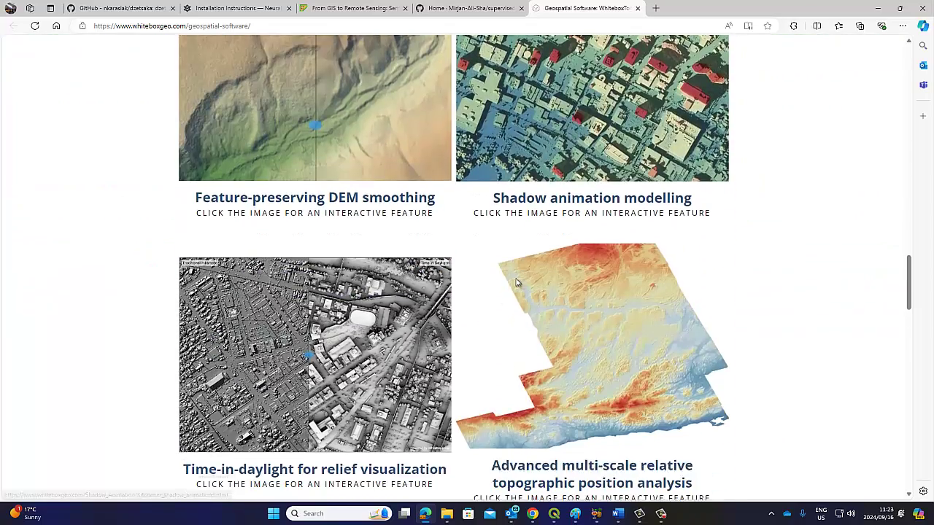
{"action": "scroll", "coordinate": [516, 282], "scroll_direction": "down", "scroll_amount": 2}
{"action": "left_click", "coordinate": [878, 8]}
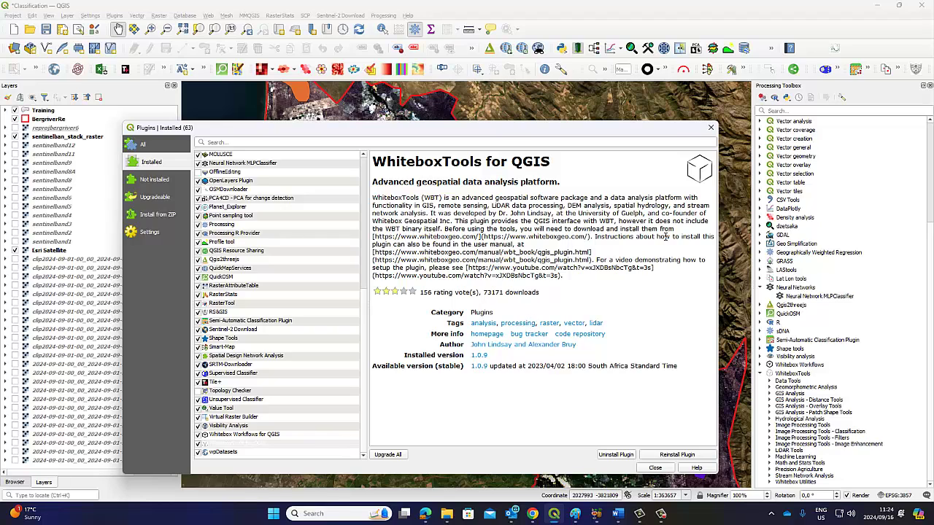
Close the plugin manager and examine the Machine Learning algorithms under WhiteboxTools in the Processing Toolbox, collapsing the group again.
{"action": "left_click", "coordinate": [655, 468]}
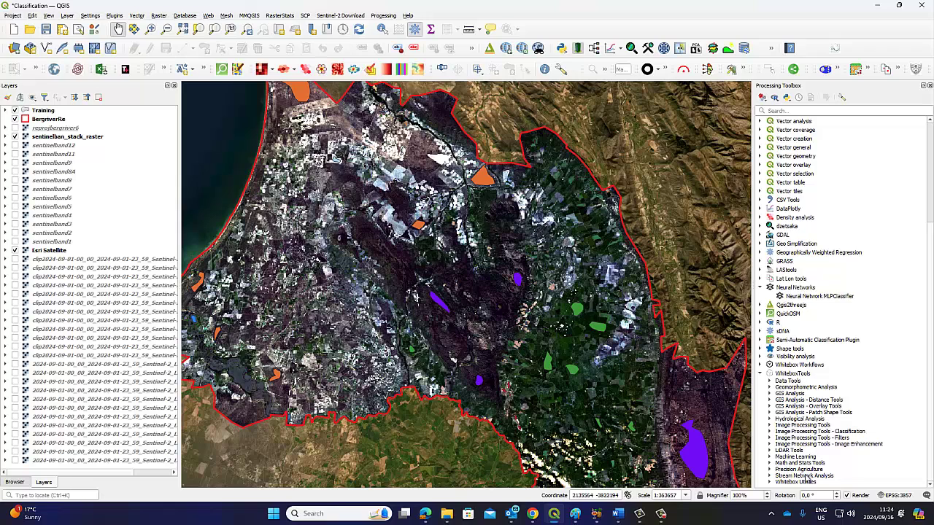
{"action": "left_click", "coordinate": [802, 458]}
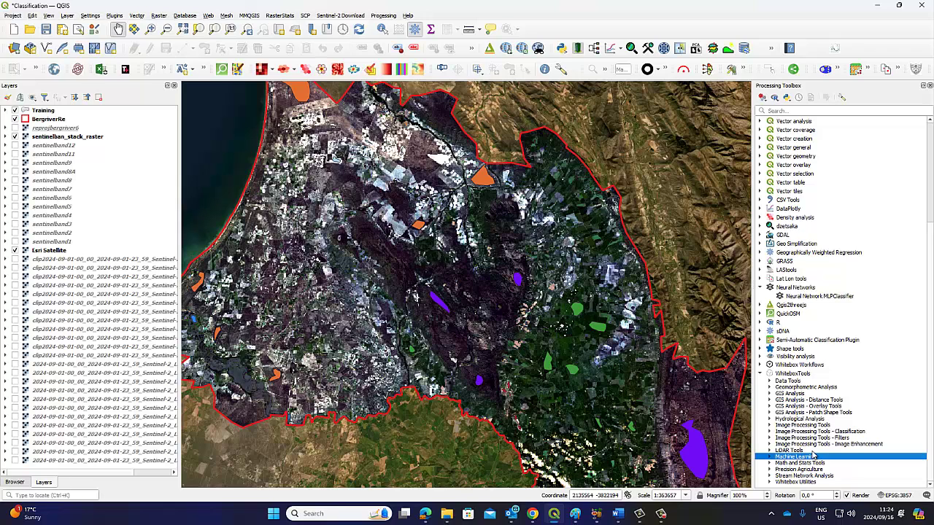
{"action": "double_click", "coordinate": [804, 457]}
{"action": "scroll", "coordinate": [809, 452], "scroll_direction": "down", "scroll_amount": 3}
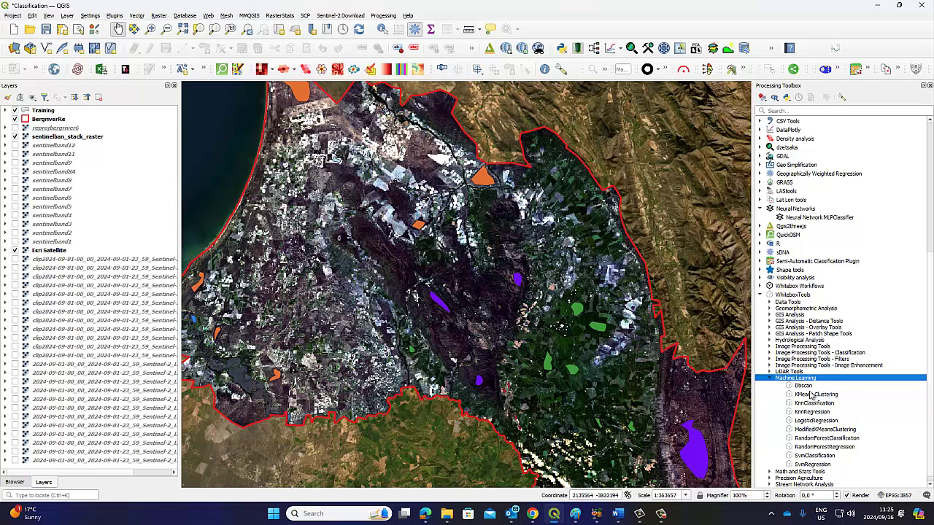
{"action": "left_click", "coordinate": [769, 378]}
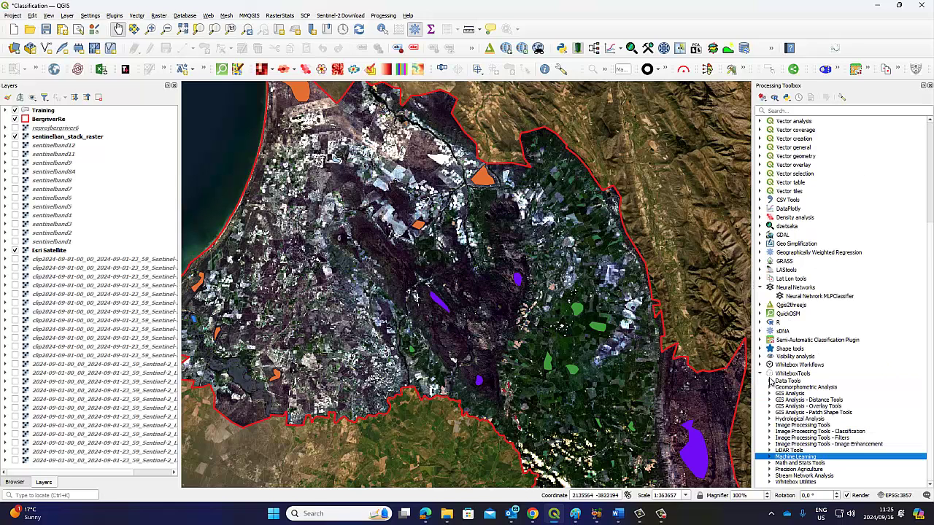
{"action": "left_click_drag", "start_coordinate": [343, 250], "coordinate": [359, 257]}
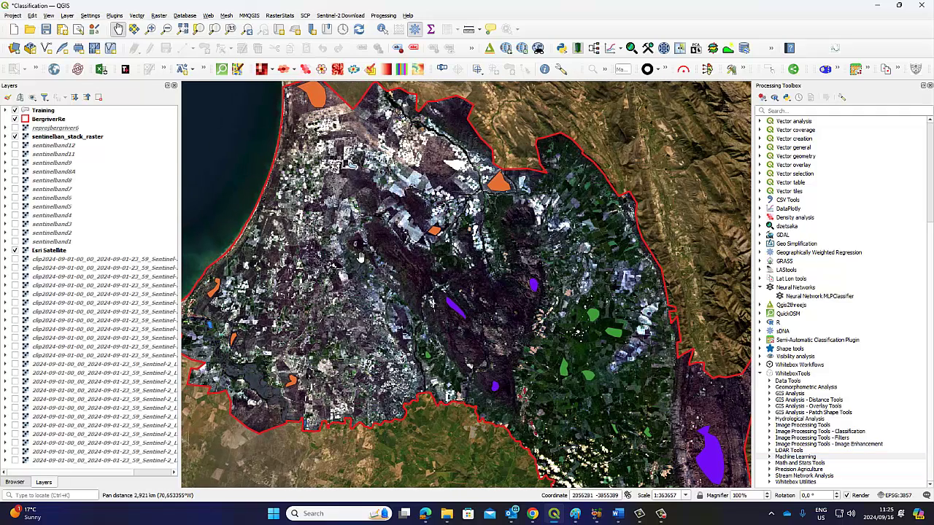